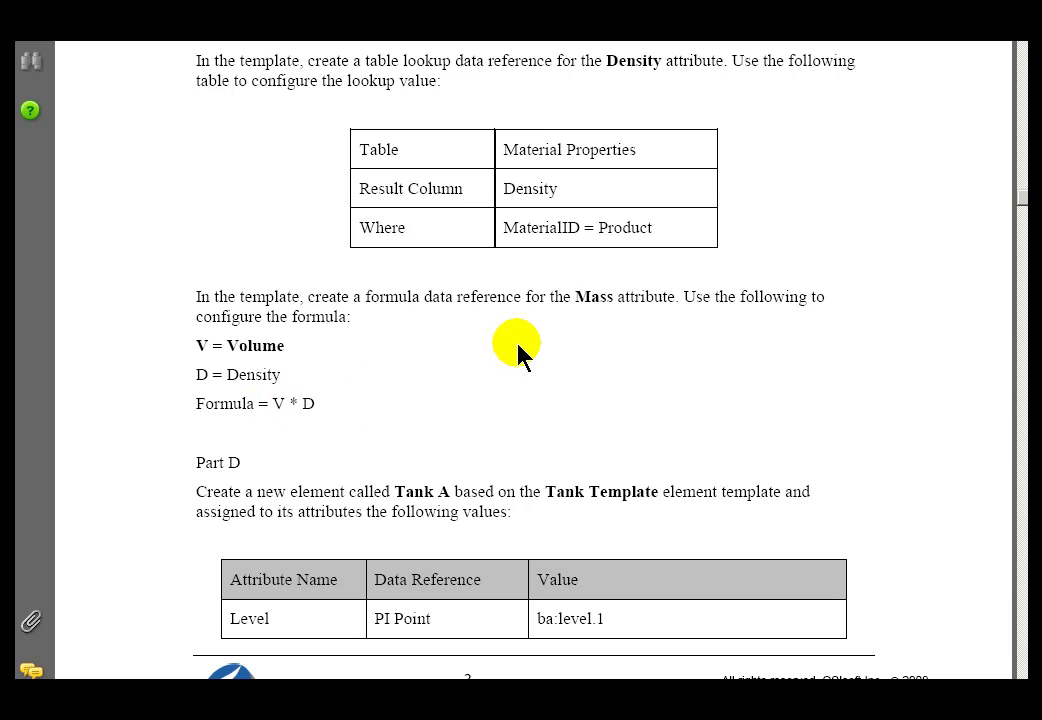
After reading the Mass formula step in the PDF, switch to PI System Explorer
key("alt+Tab")
key("alt+Tab")
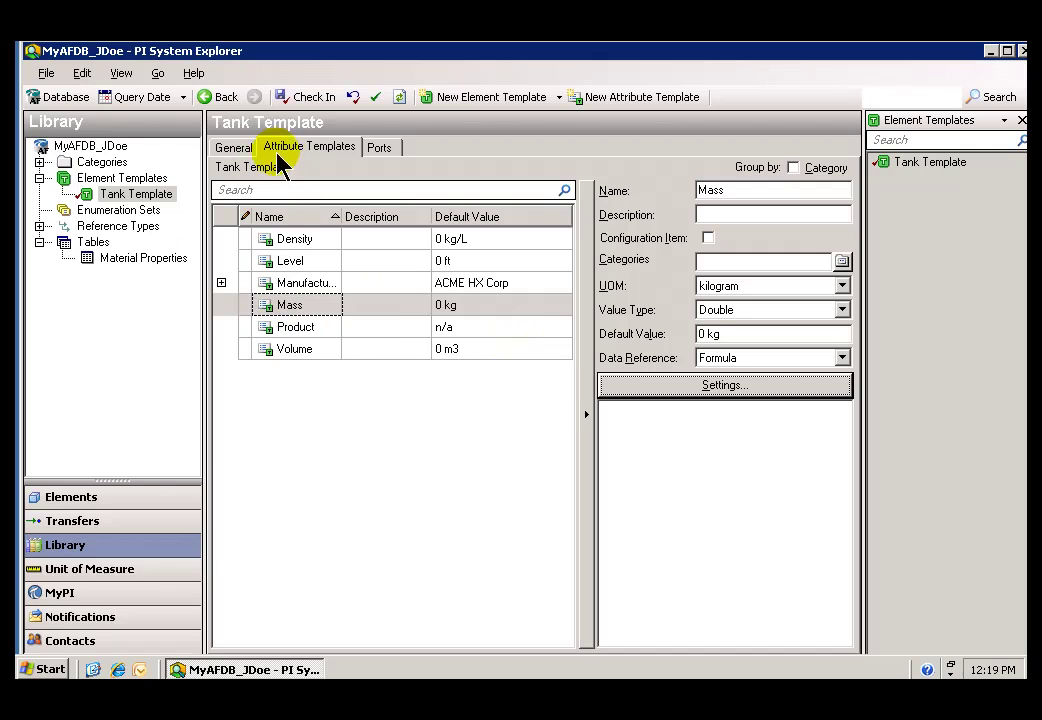
left_click(268, 310)
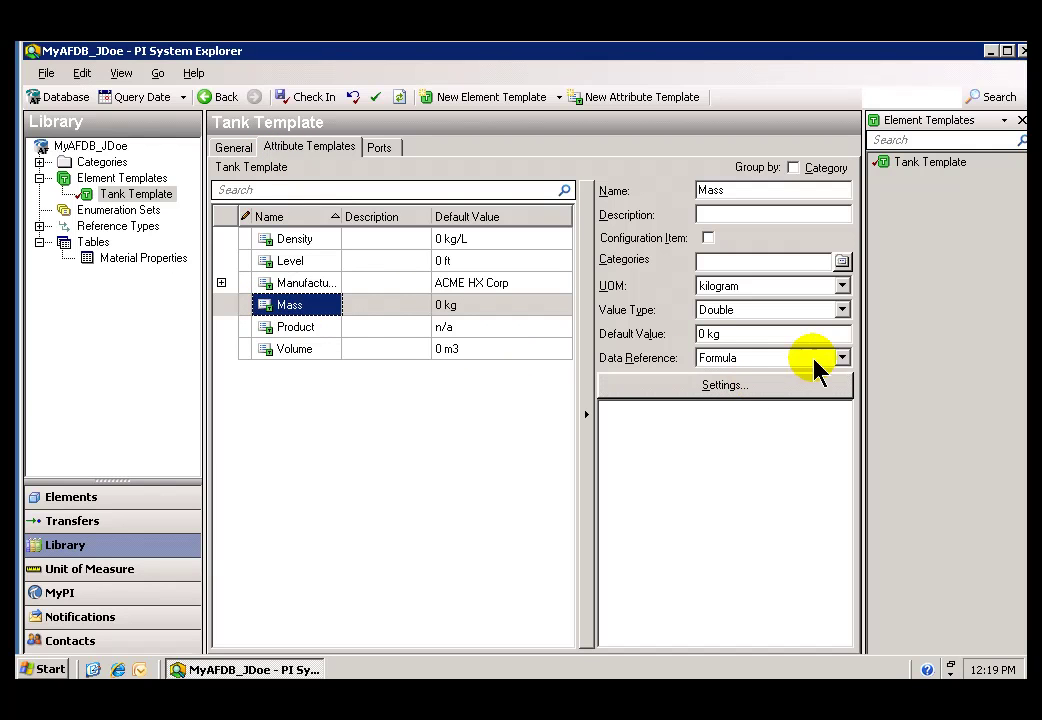
left_click(704, 390)
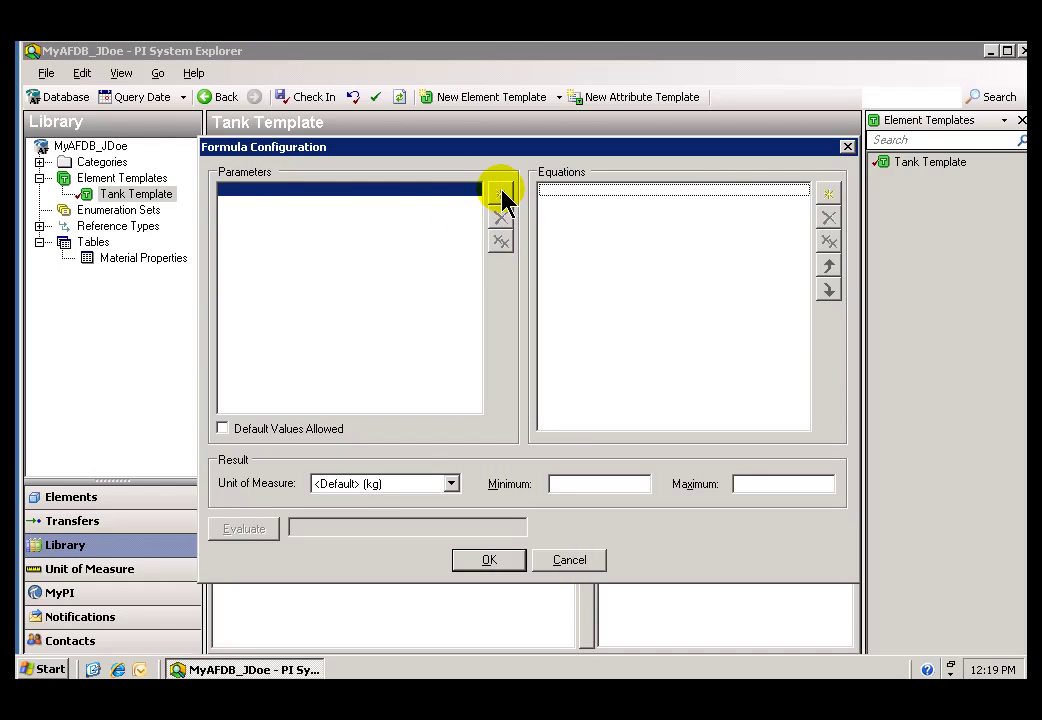
left_click(500, 195)
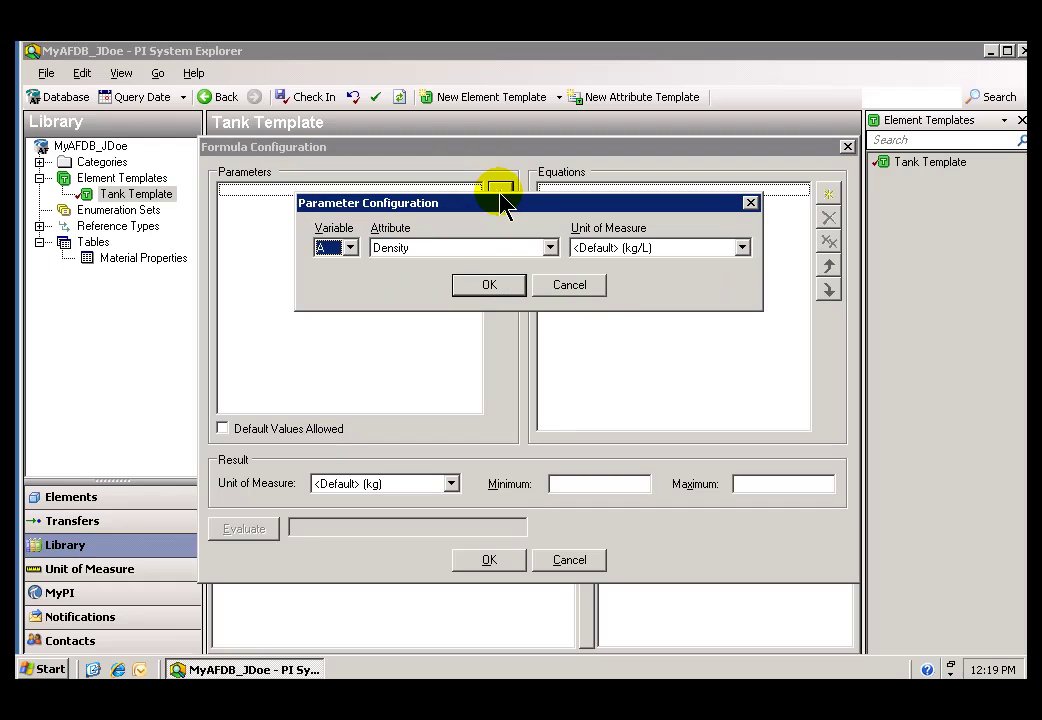
left_click(570, 285)
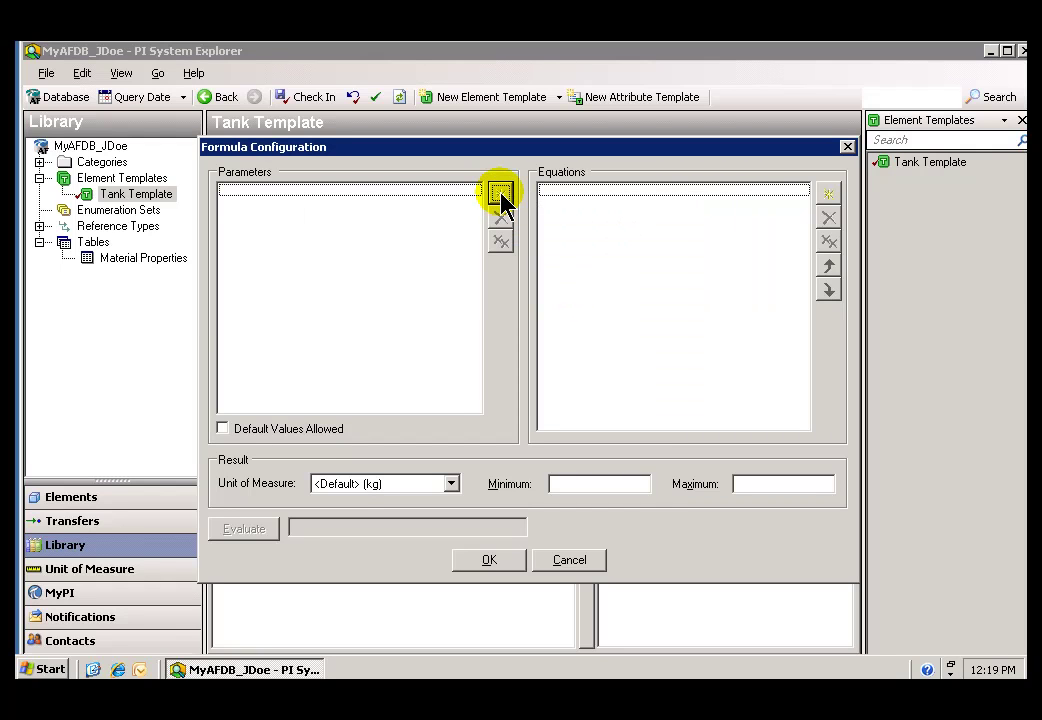
left_click(500, 195)
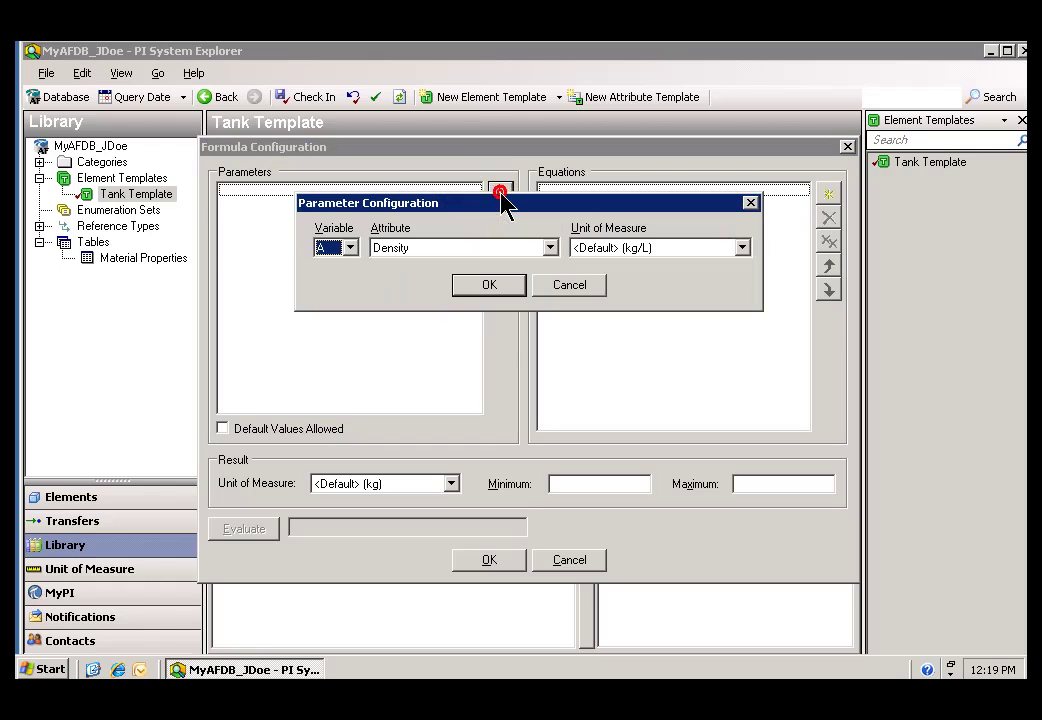
left_click(550, 248)
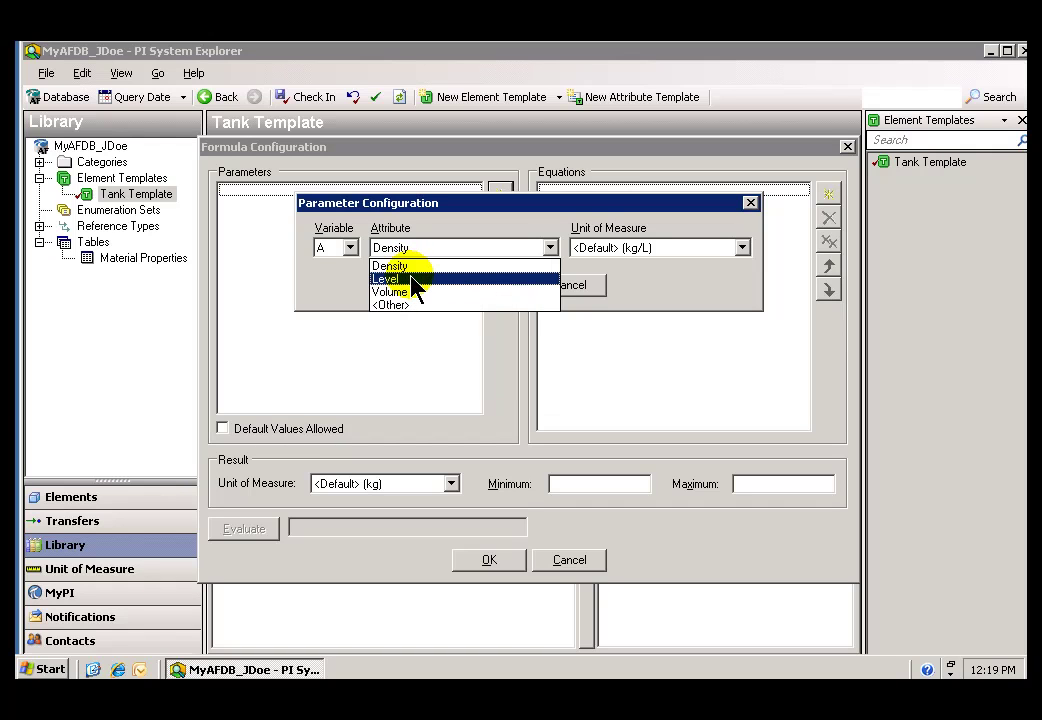
left_click(572, 285)
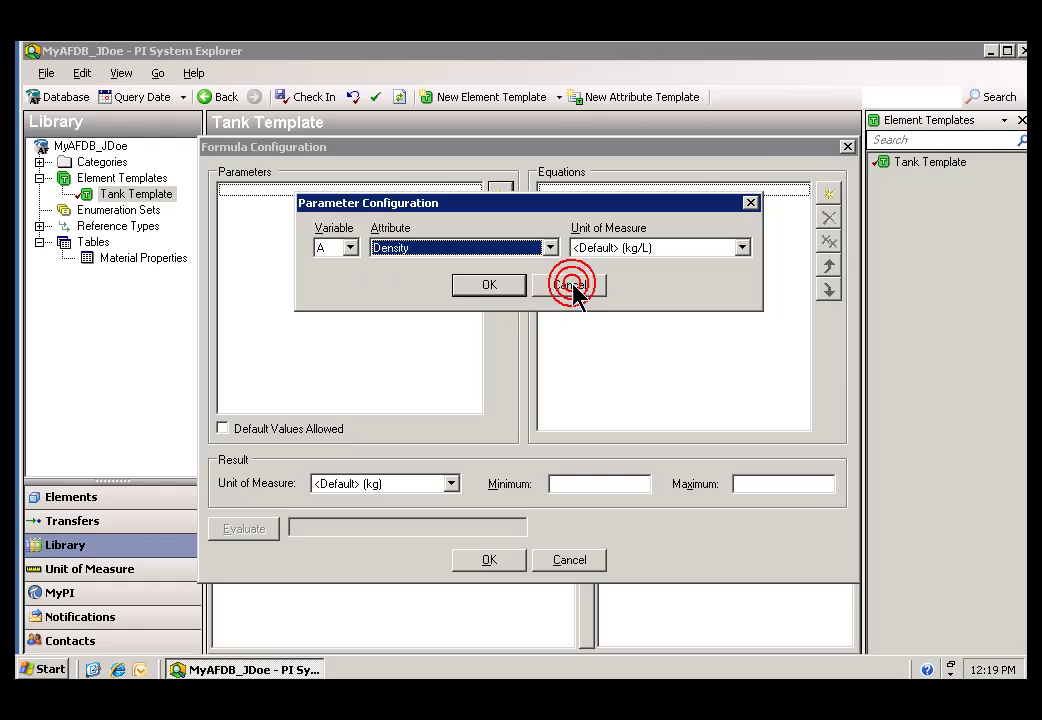
left_click(572, 285)
left_click(572, 559)
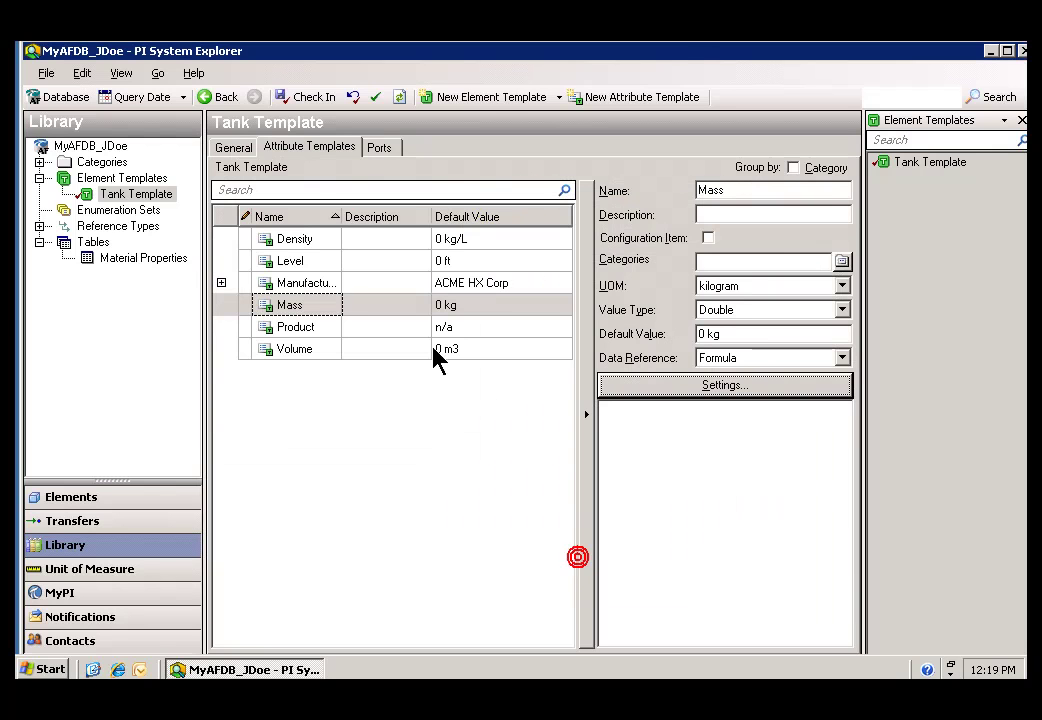
Inspect the Density, Level and Volume attributes, then open Mass's Formula Configuration settings
left_click(300, 246)
left_click(293, 264)
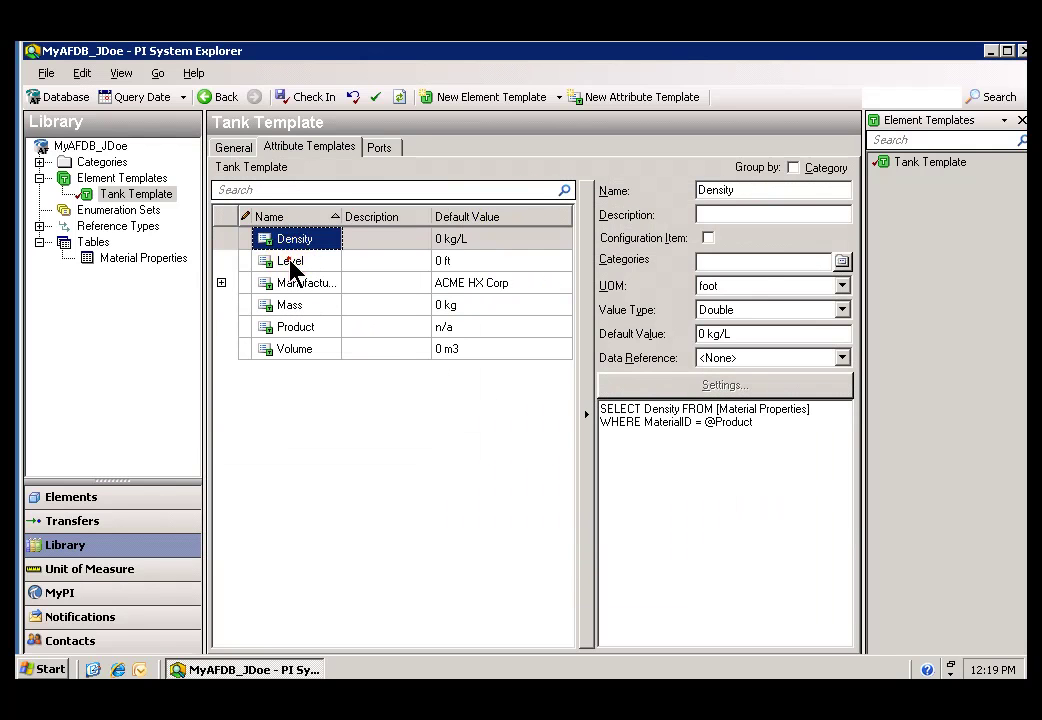
left_click(300, 352)
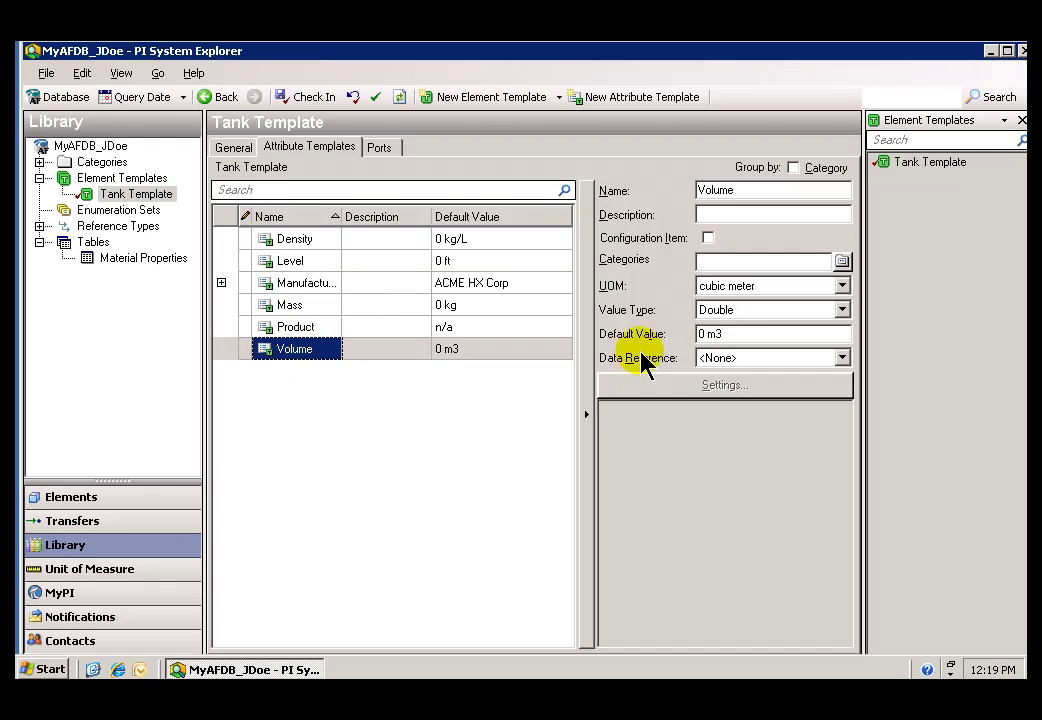
left_click(305, 264)
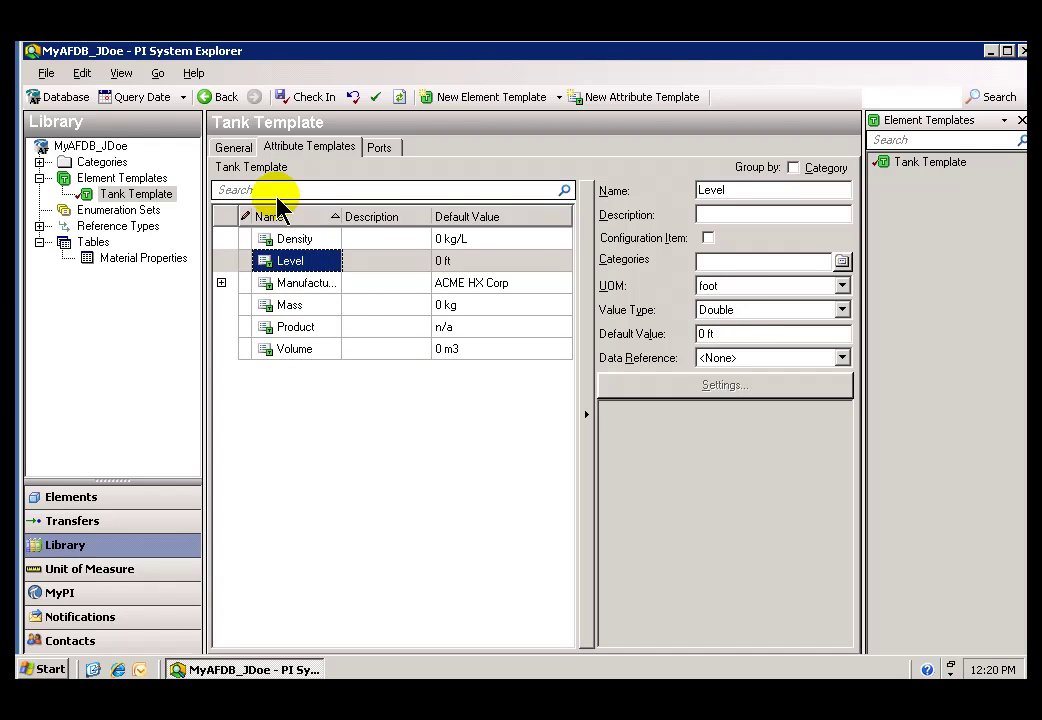
left_click(304, 239)
left_click(289, 306)
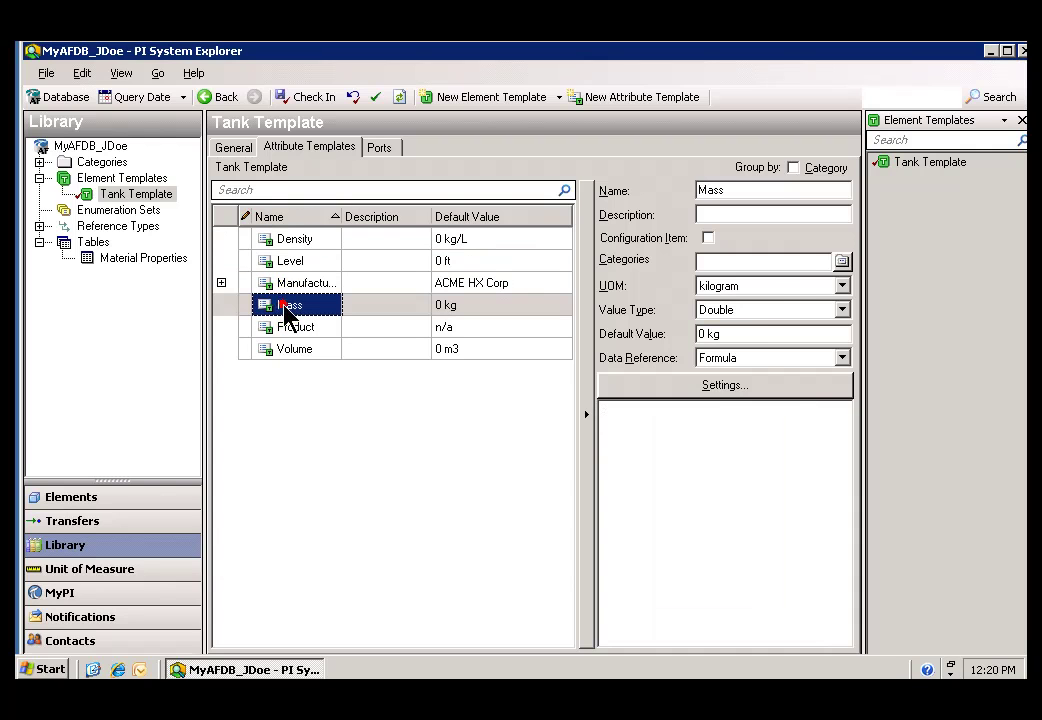
left_click(693, 390)
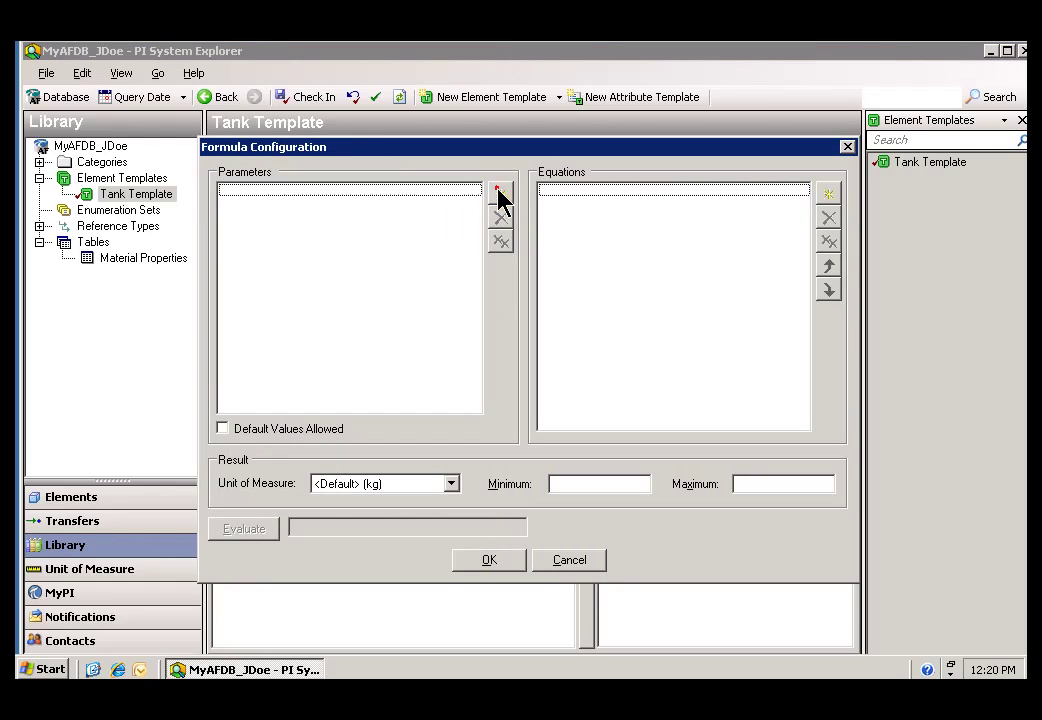
Add formula parameter V mapped to the Volume attribute and confirm it
left_click(498, 190)
left_click(550, 248)
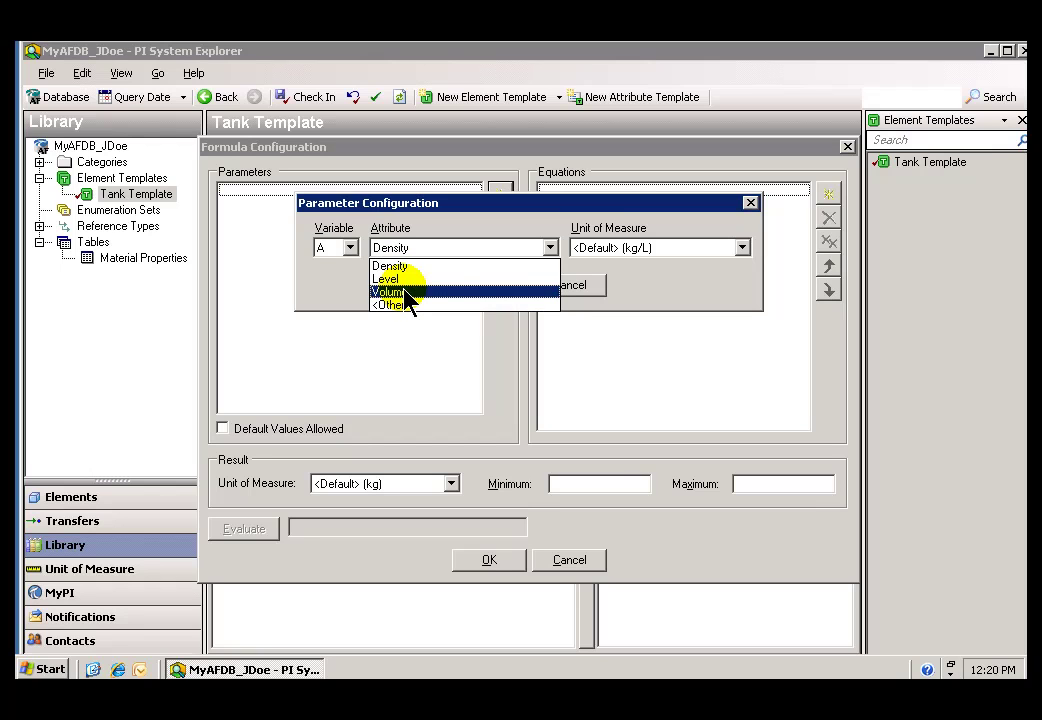
left_click(365, 212)
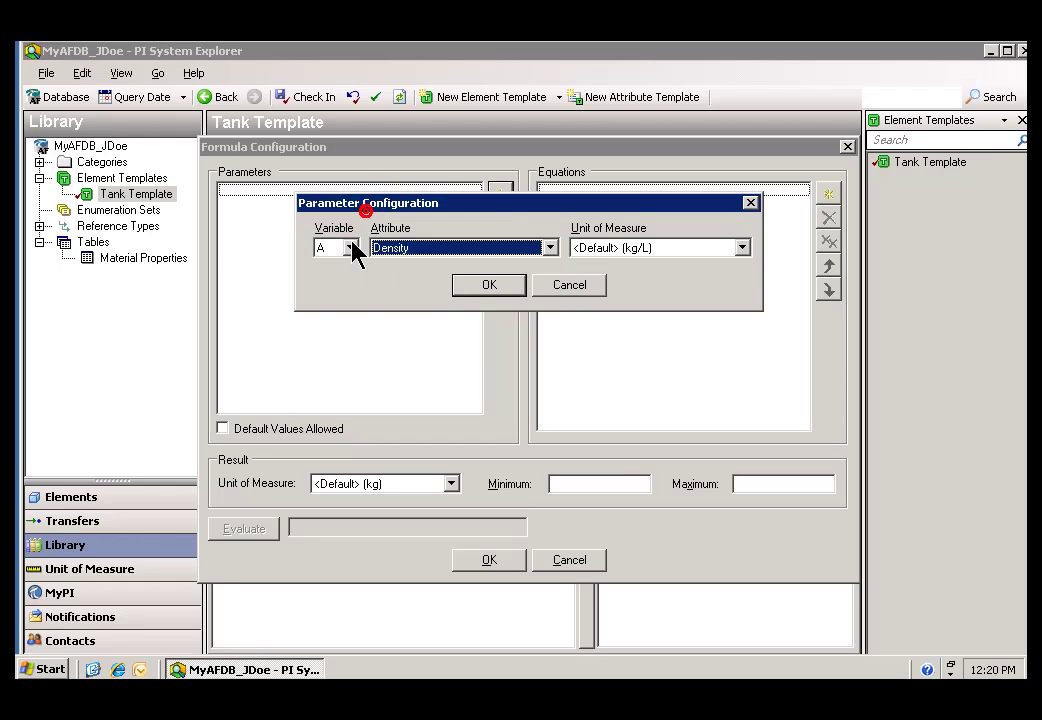
left_click(351, 248)
left_click_drag(351, 285, 356, 354)
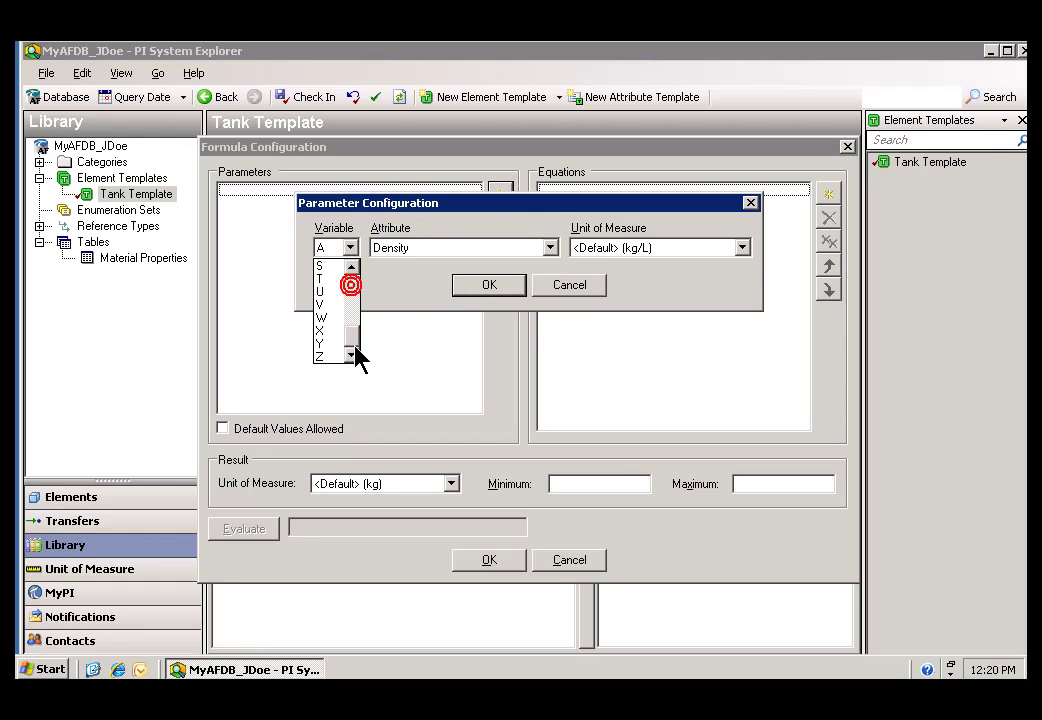
left_click(320, 304)
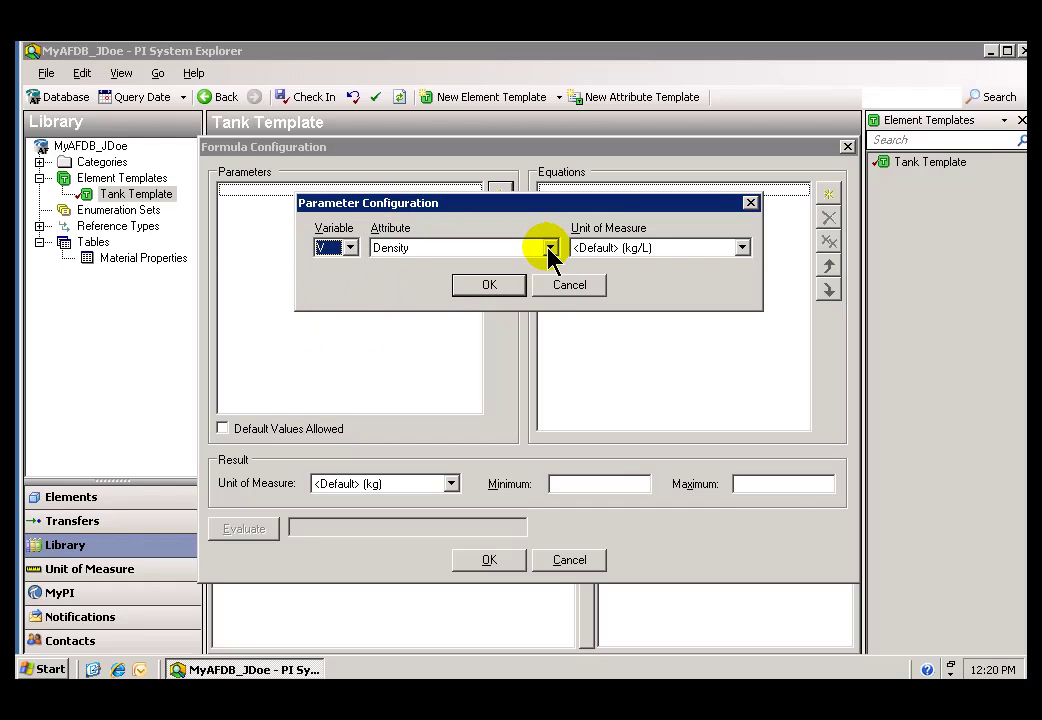
left_click(548, 248)
left_click(421, 291)
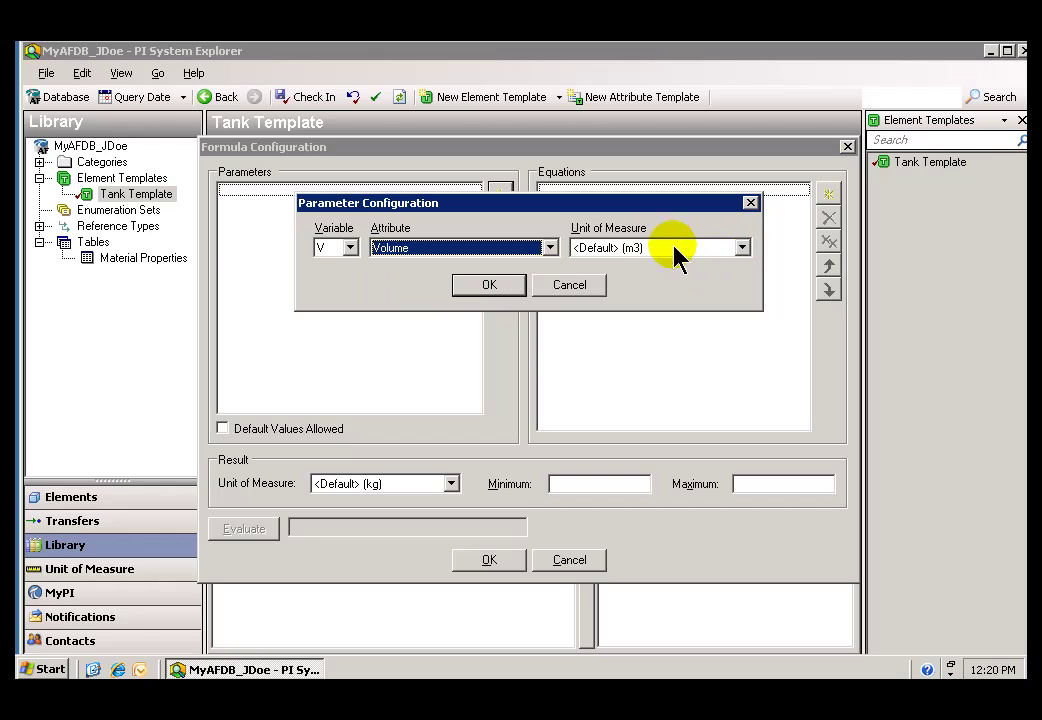
left_click(489, 287)
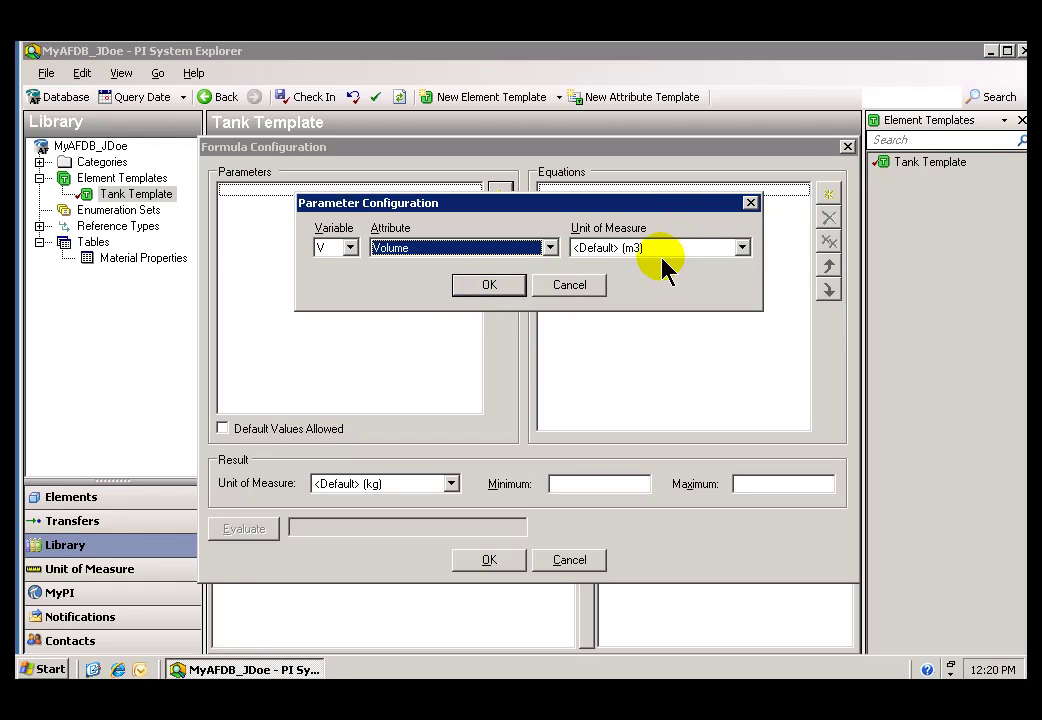
left_click(489, 285)
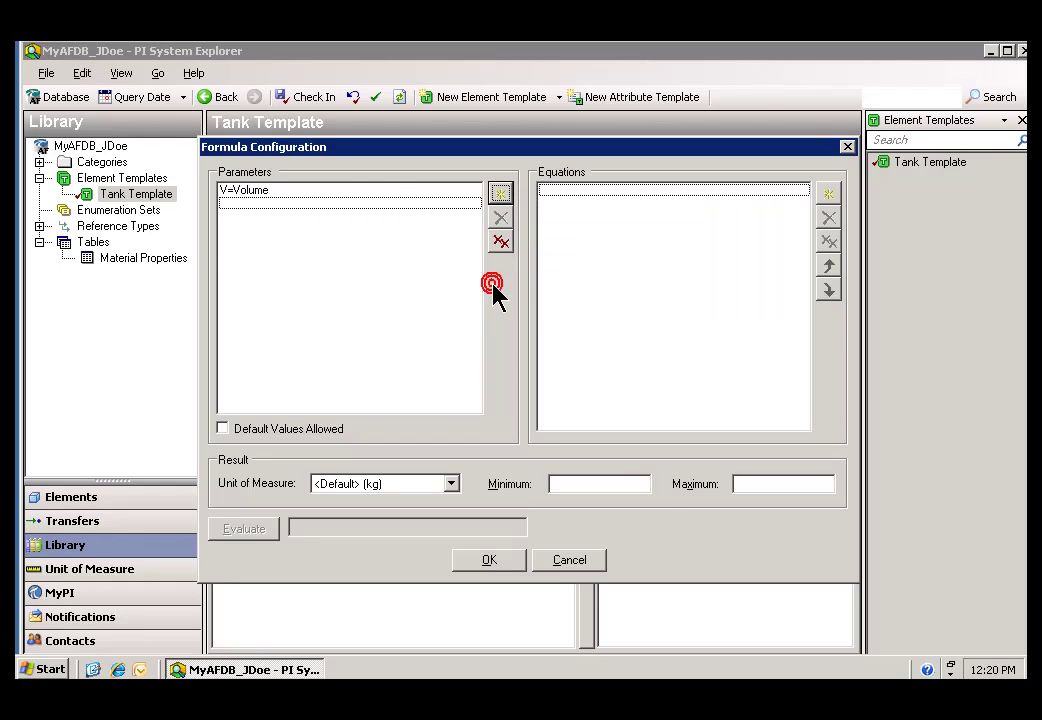
Add a second parameter D mapped to the Density attribute and confirm it
left_click(246, 192)
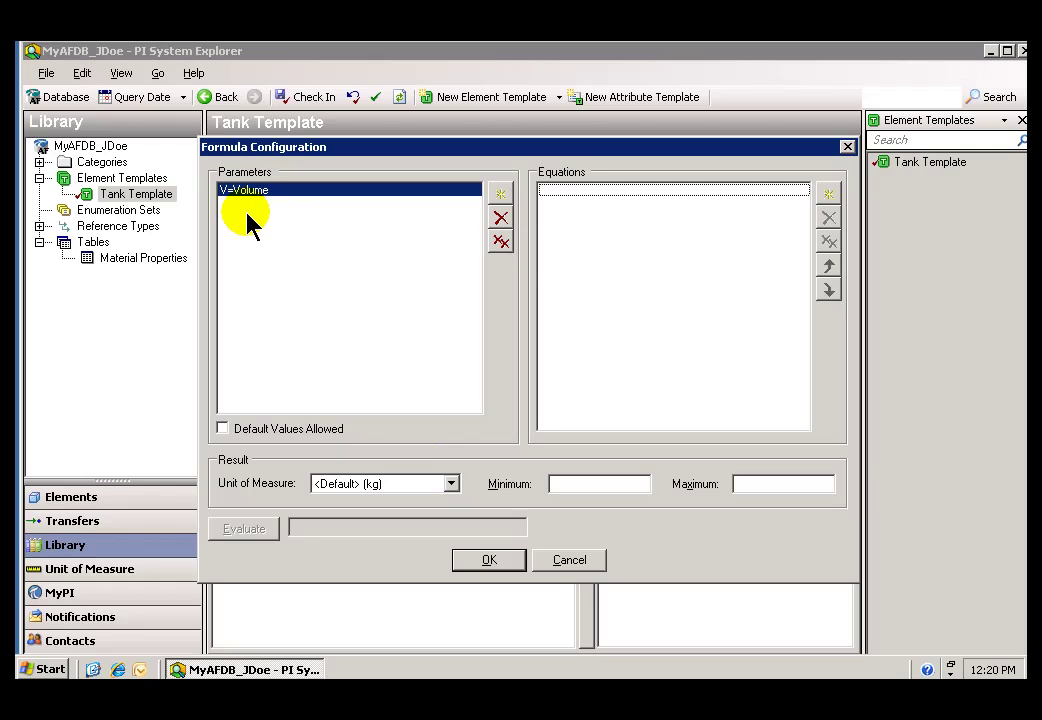
left_click(500, 200)
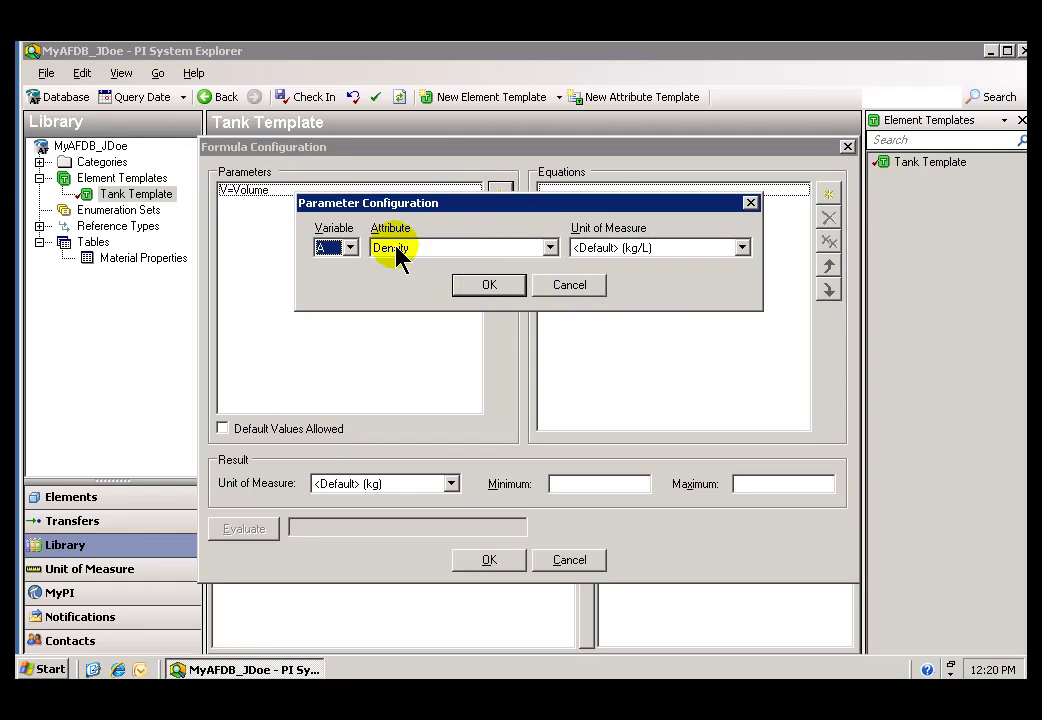
left_click(550, 247)
left_click(385, 265)
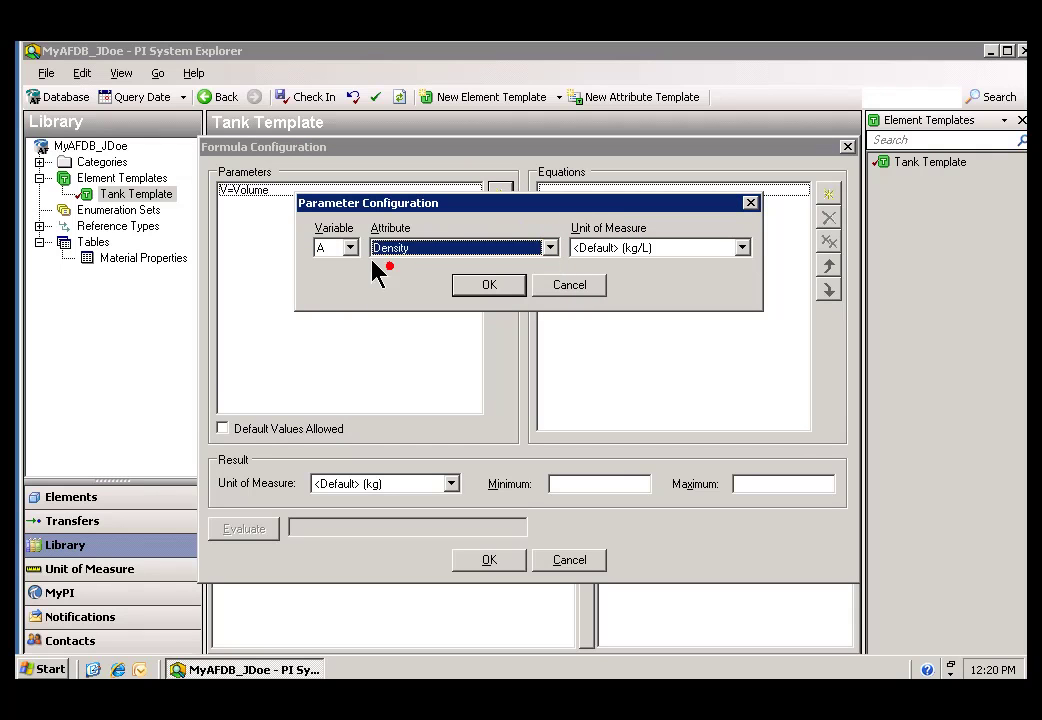
left_click(350, 248)
left_click(333, 306)
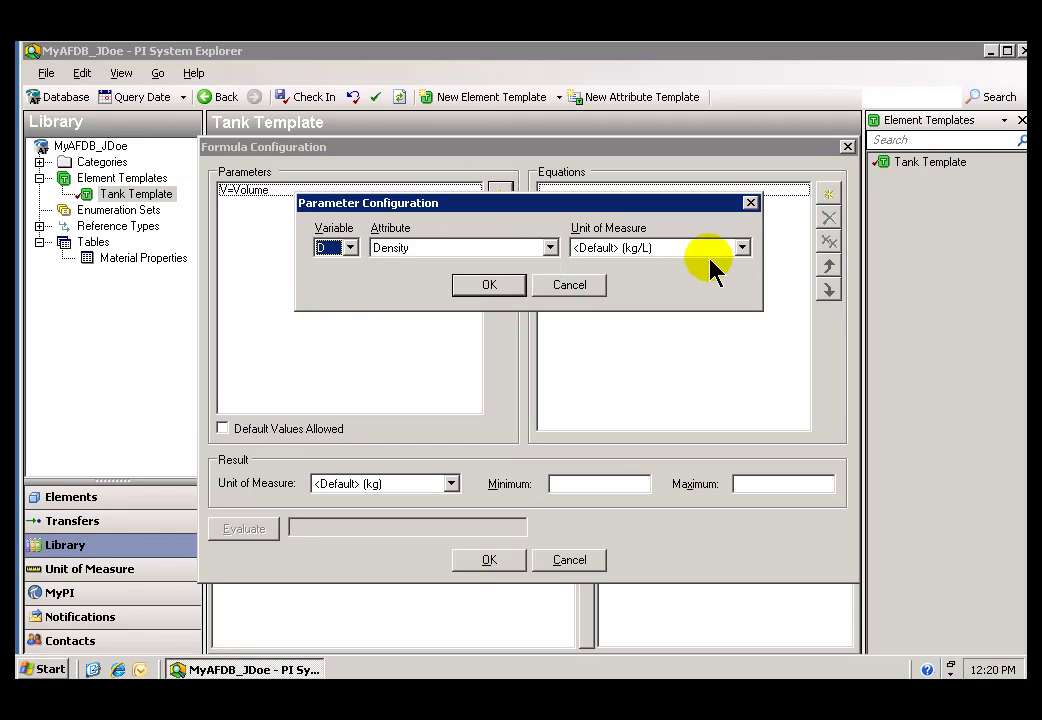
left_click(489, 285)
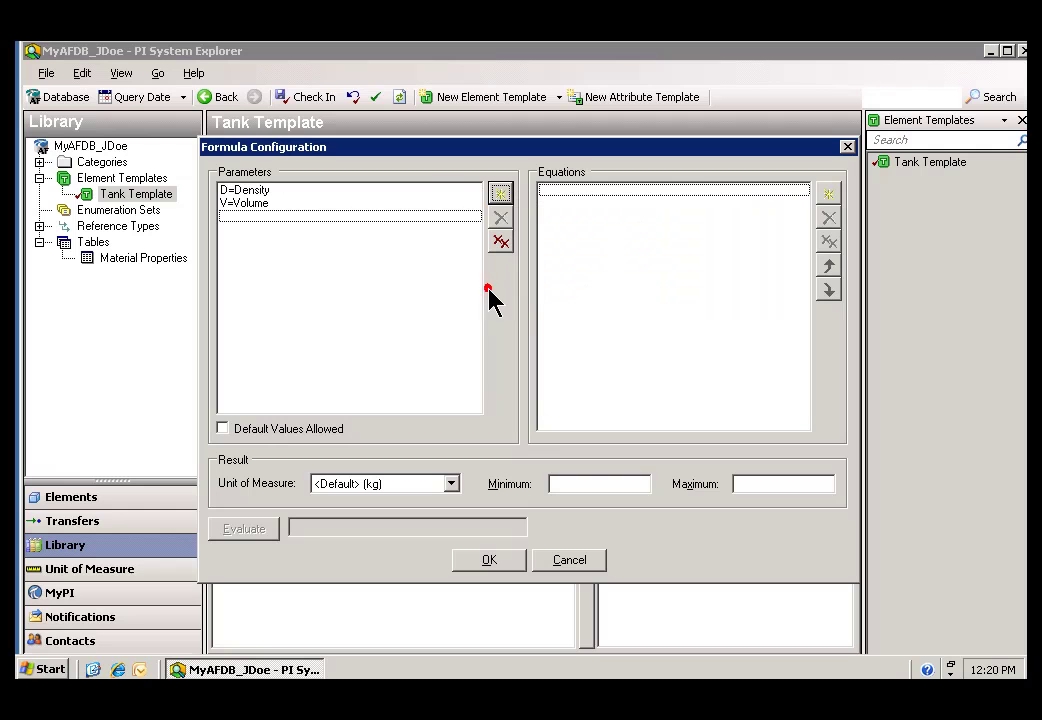
left_click(248, 191)
left_click(247, 203)
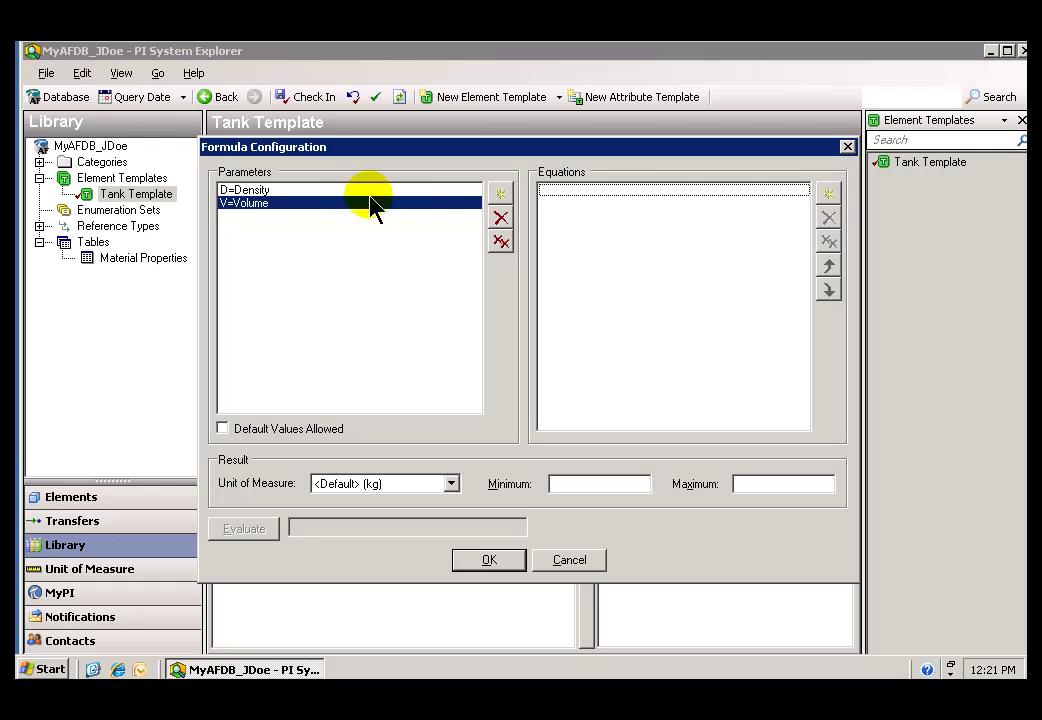
Start a new equation row and insert variable V followed by the * operator
left_click(829, 196)
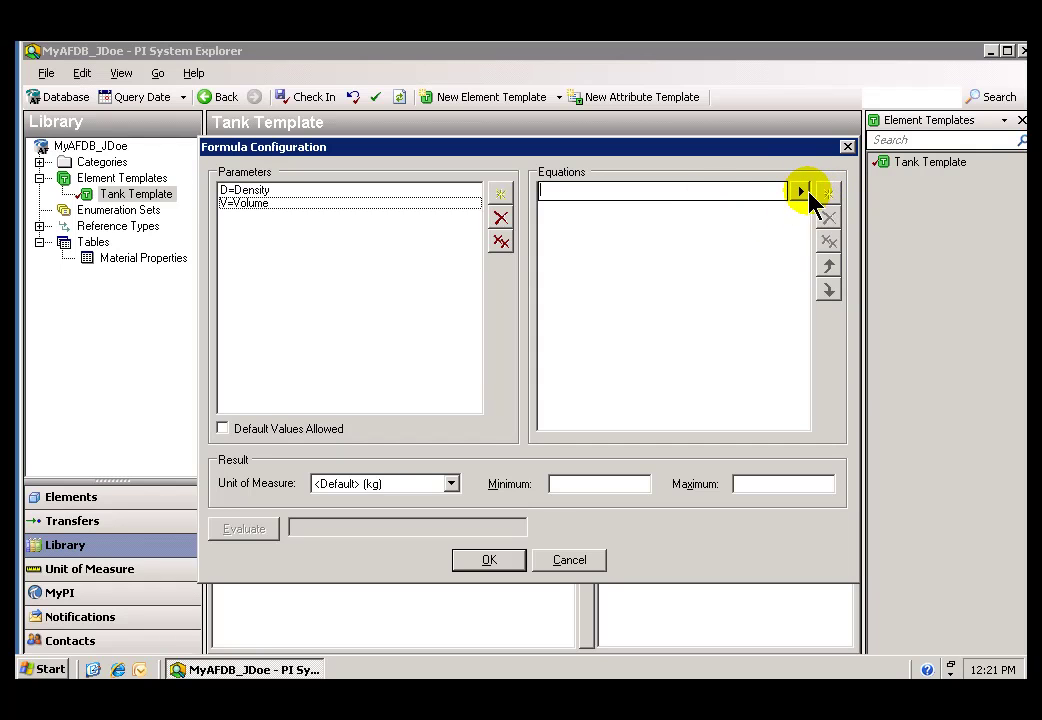
left_click(801, 190)
mouse_move(884, 200)
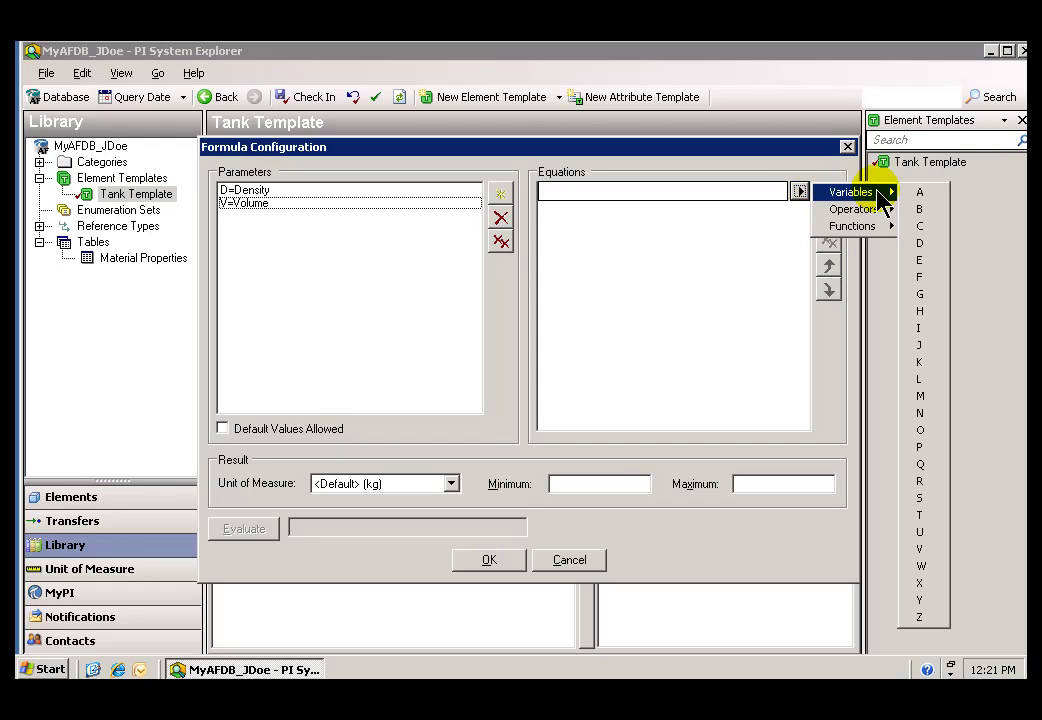
left_click(924, 550)
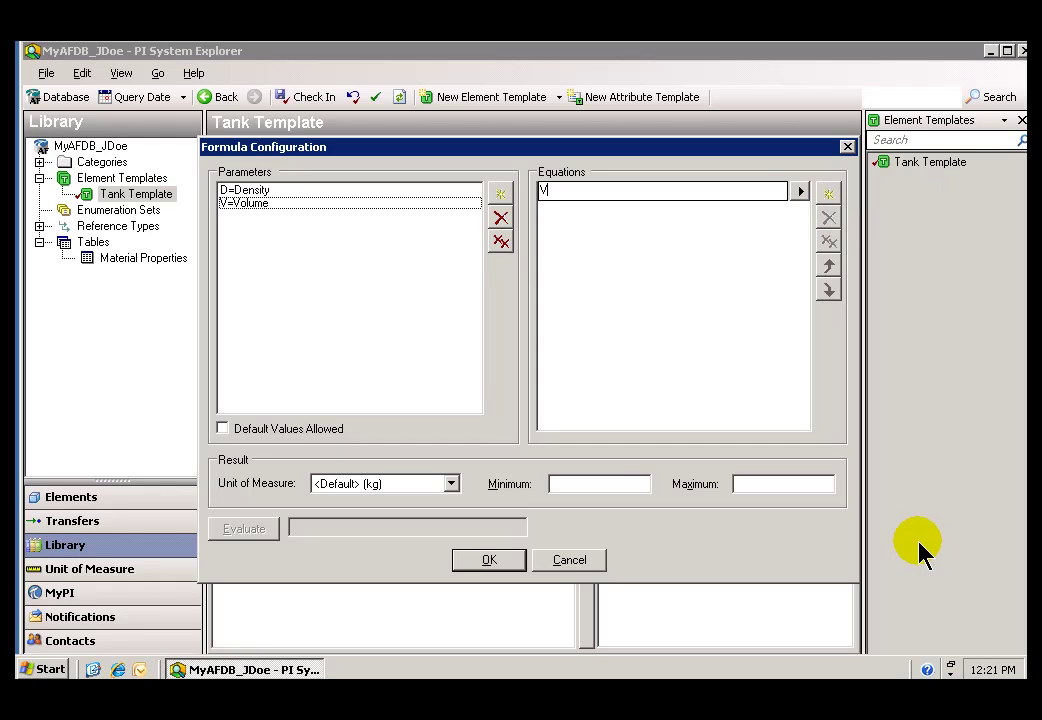
left_click(801, 191)
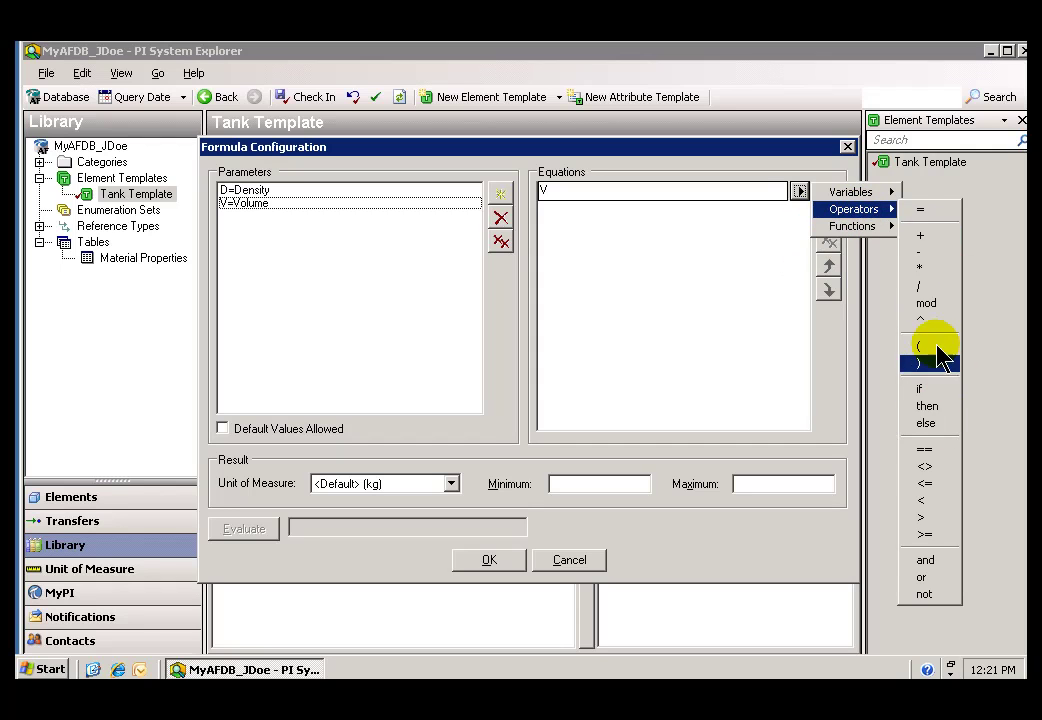
left_click(930, 268)
Insert variable D to complete V*D and commit the equation to the list
left_click(800, 191)
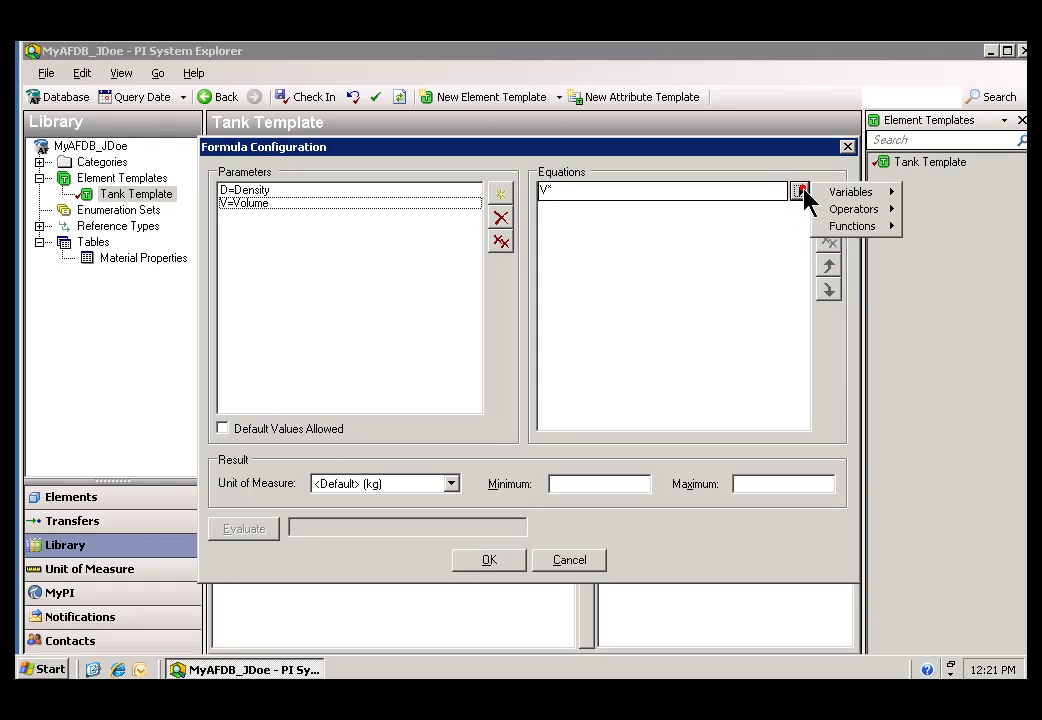
mouse_move(862, 197)
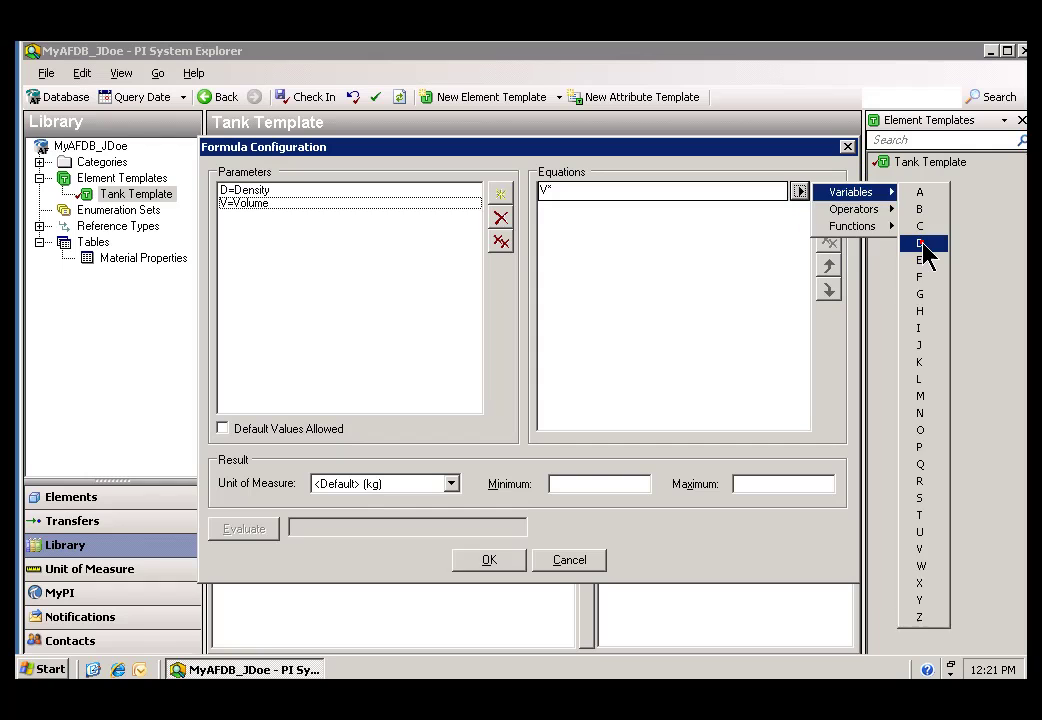
left_click(920, 243)
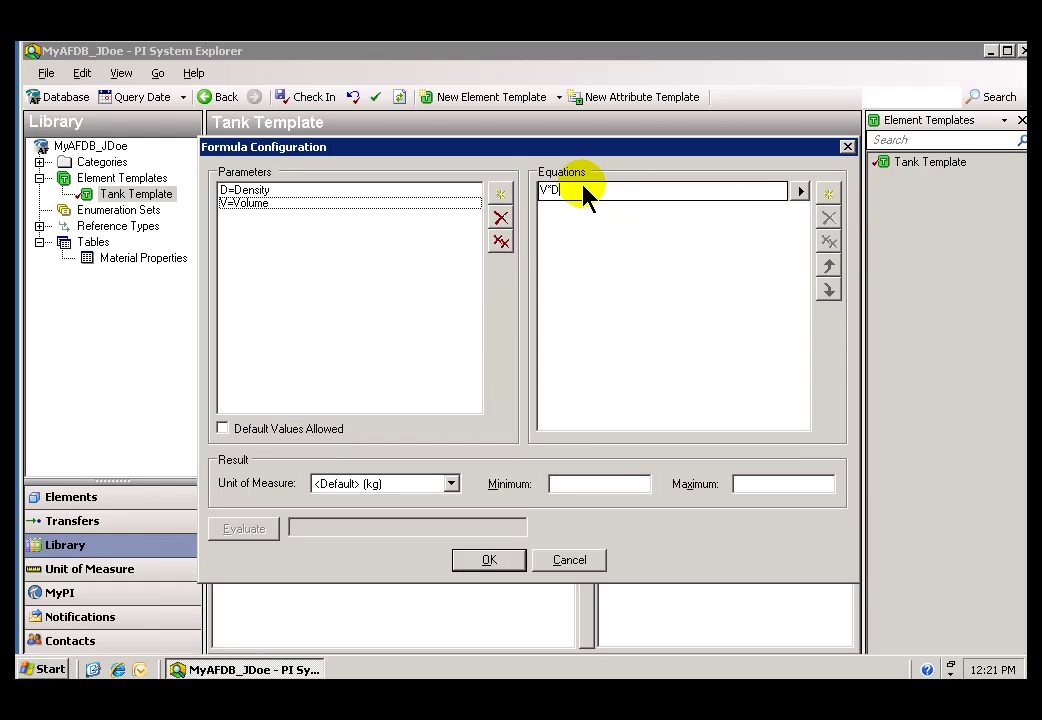
left_click(800, 191)
mouse_move(856, 232)
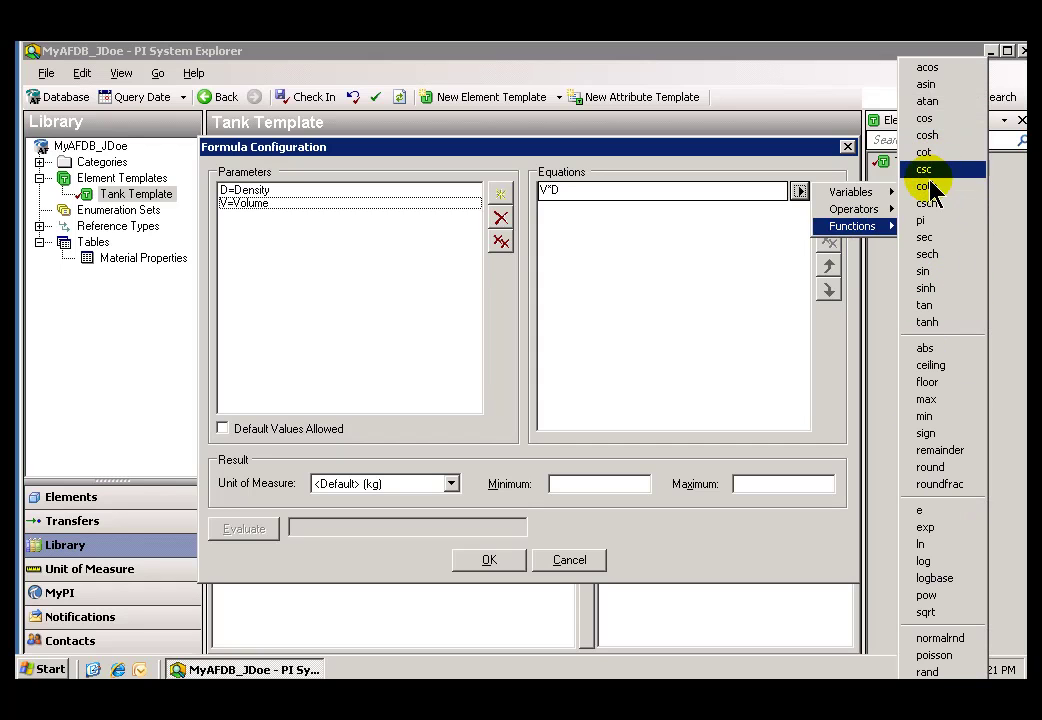
mouse_move(860, 196)
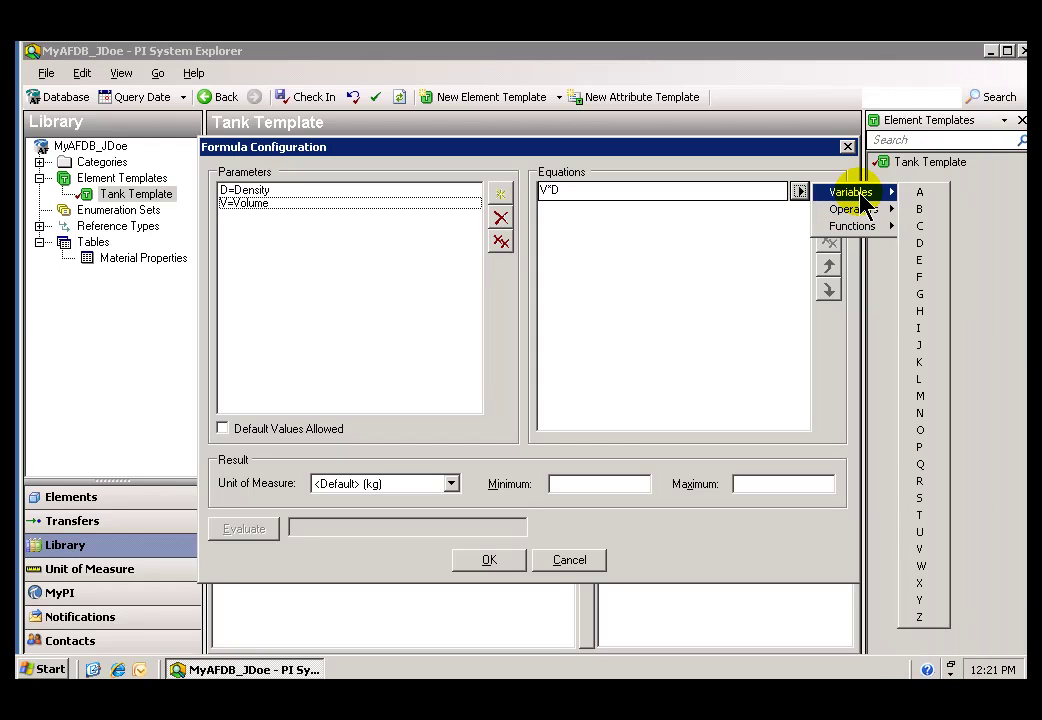
left_click(705, 252)
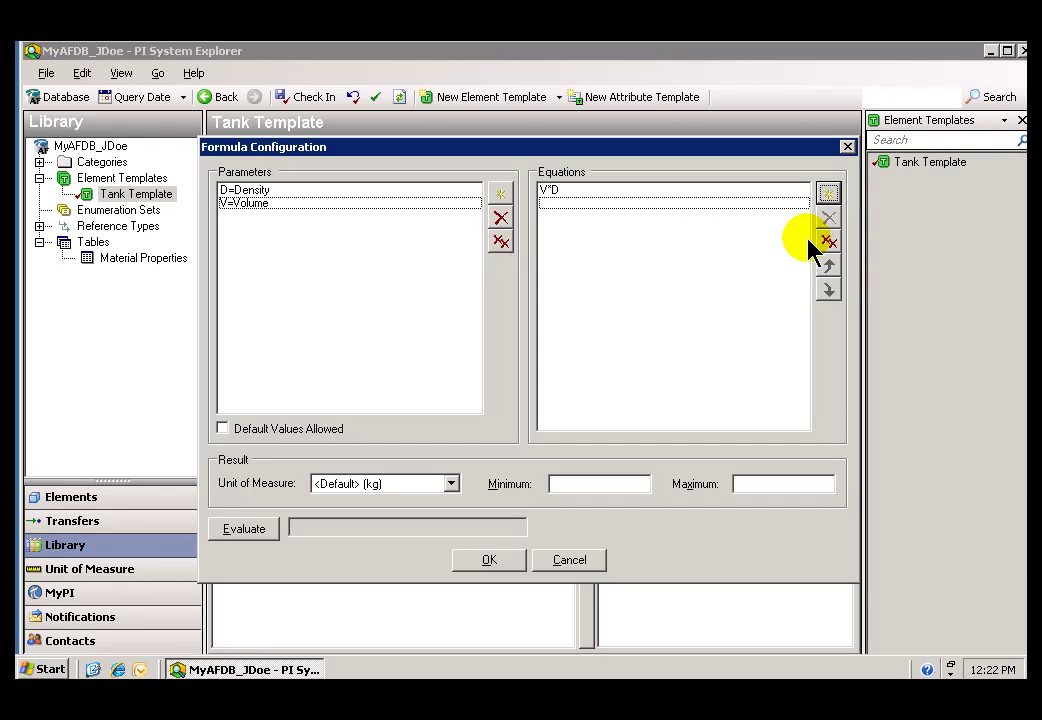
With the V*D equation selected, choose kg as the Result Unit of Measure
left_click(580, 203)
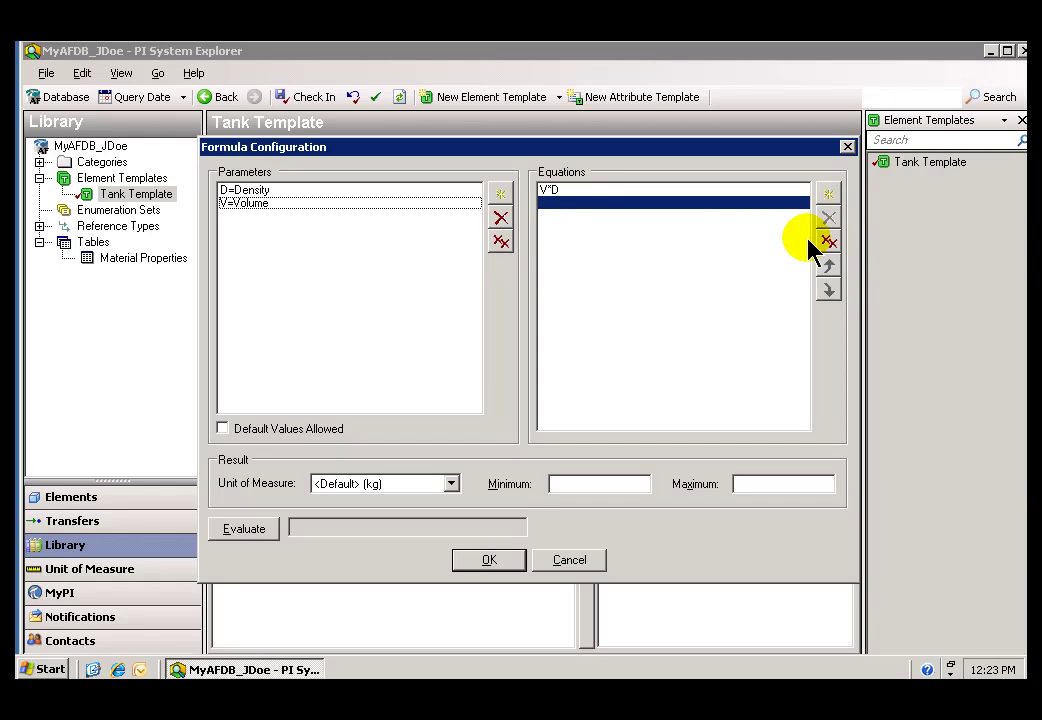
left_click(553, 190)
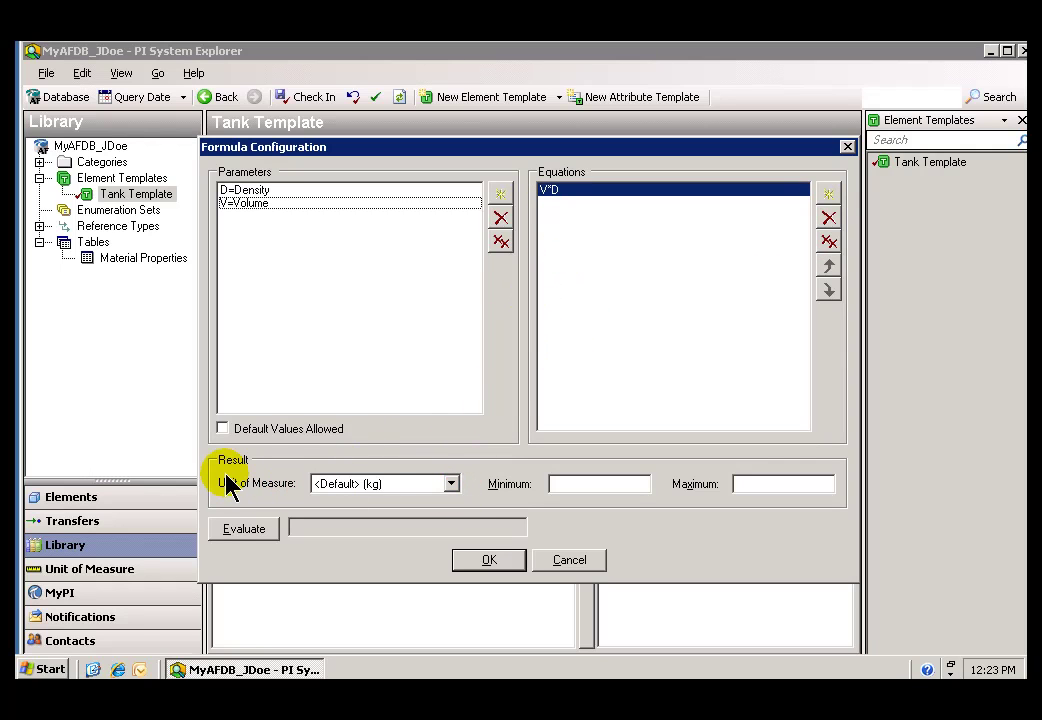
left_click(451, 484)
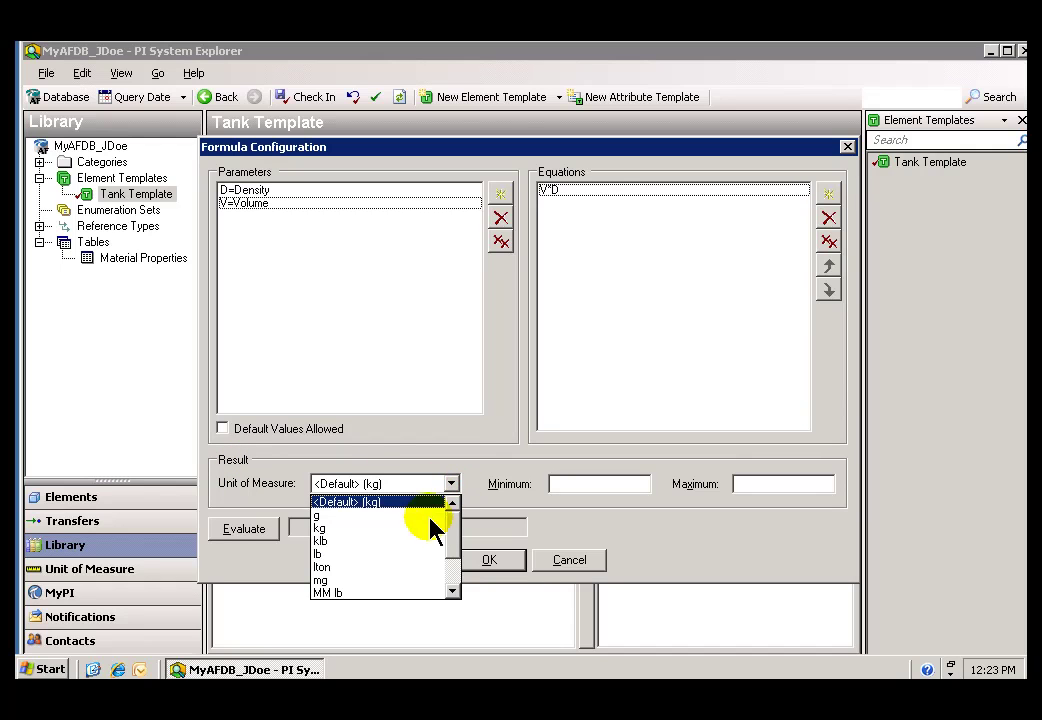
left_click(332, 529)
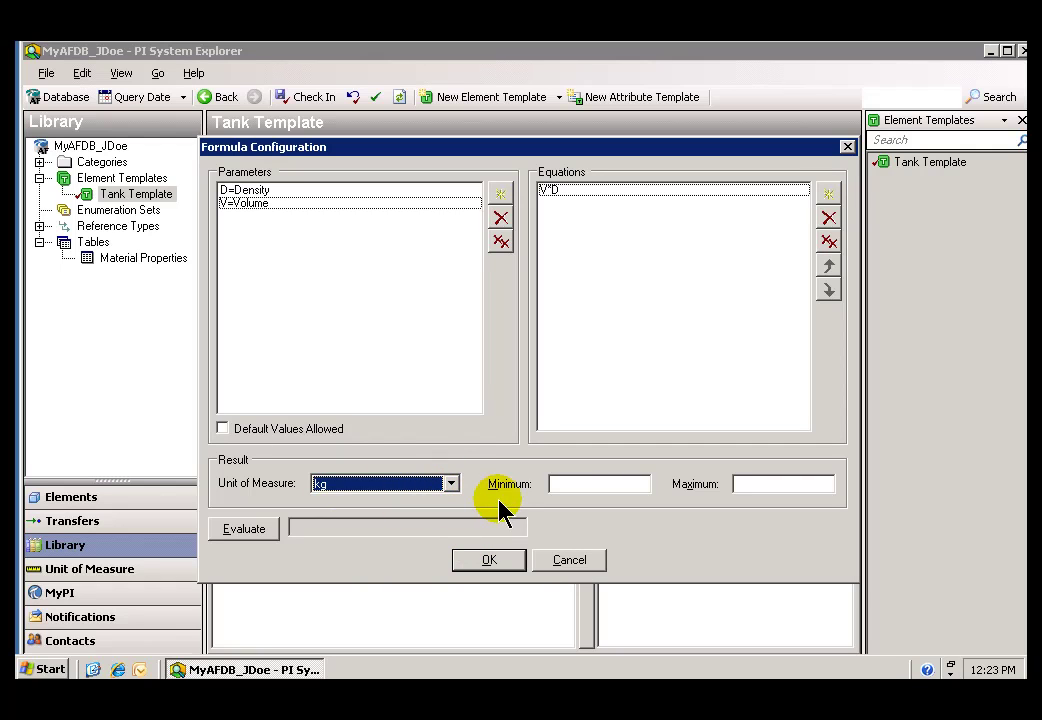
left_click(577, 488)
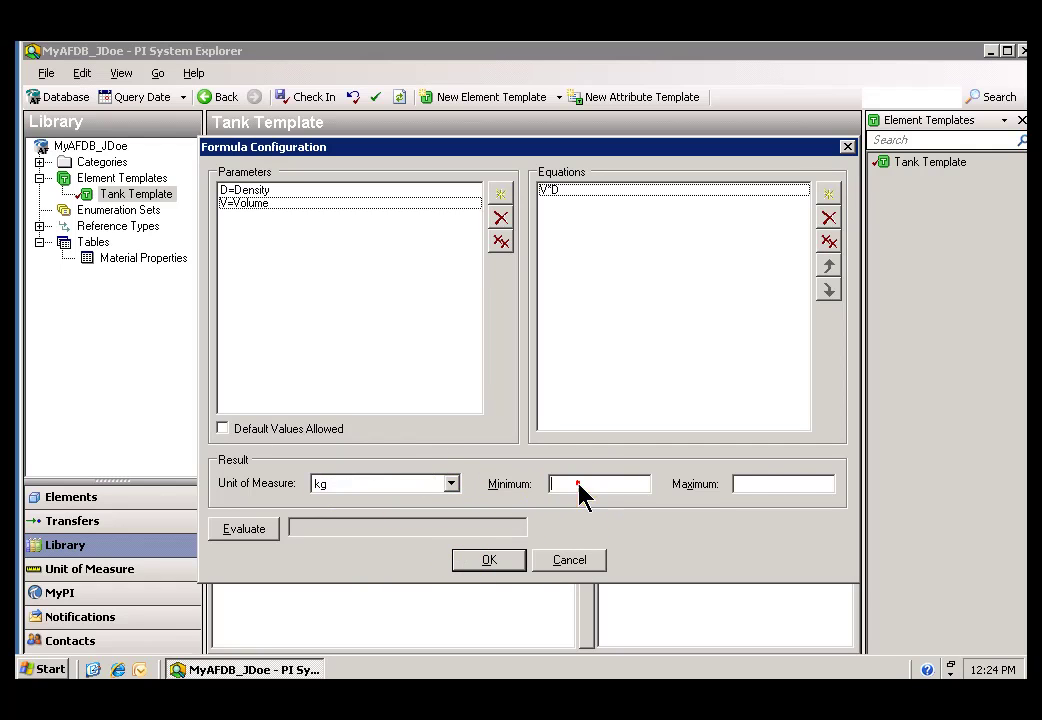
left_click(781, 484)
left_click(585, 484)
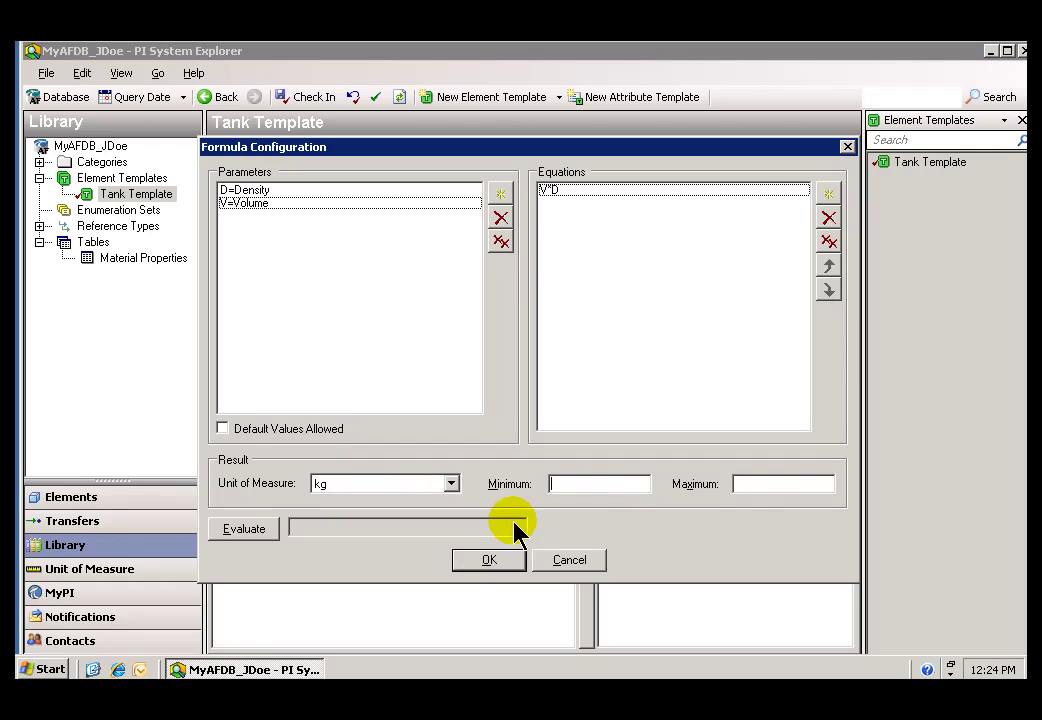
Evaluate the formula (0 kg), dismiss the default-values warning, and save the configuration
left_click(243, 532)
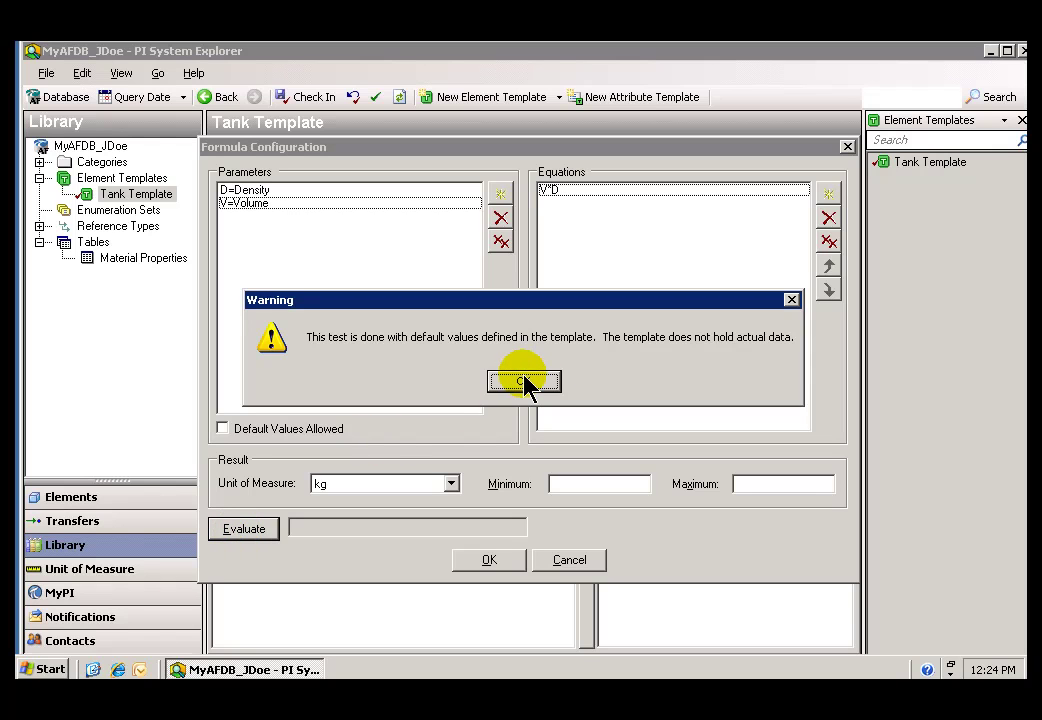
left_click(524, 382)
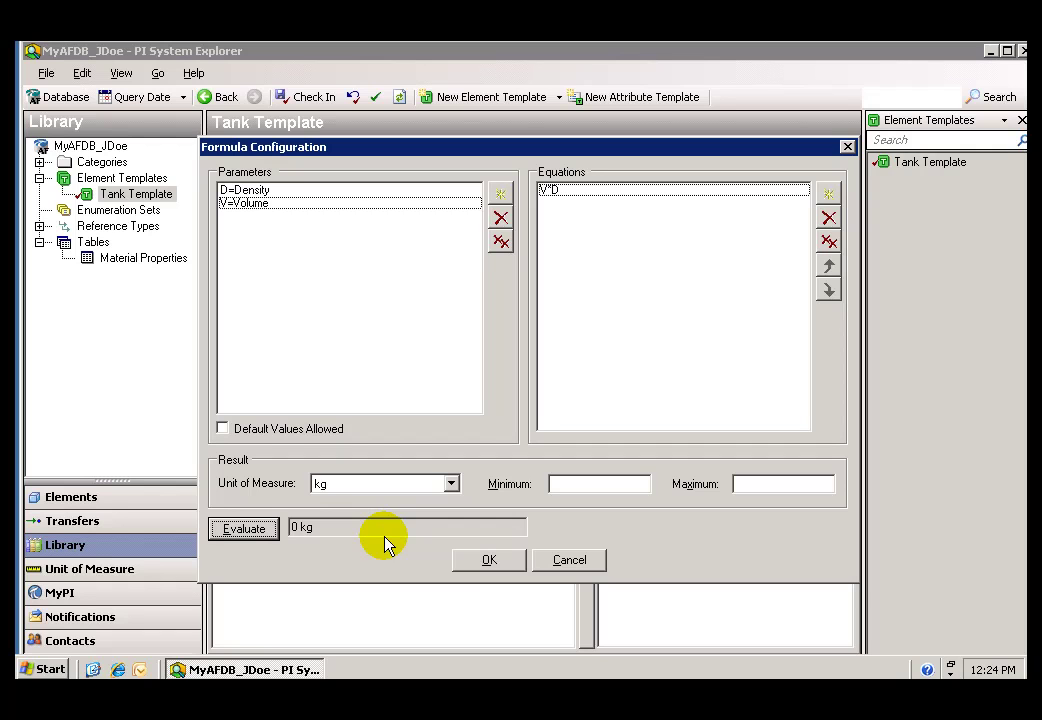
left_click(489, 560)
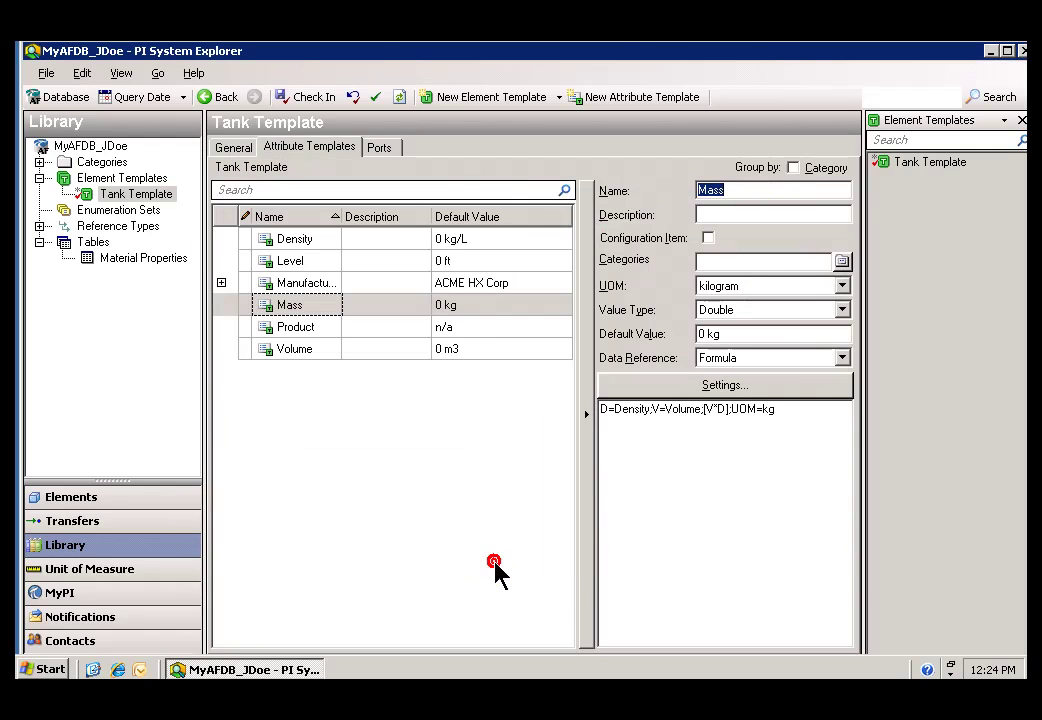
Review the formula settings without changes, then check in the Tank Template edits
left_click(663, 389)
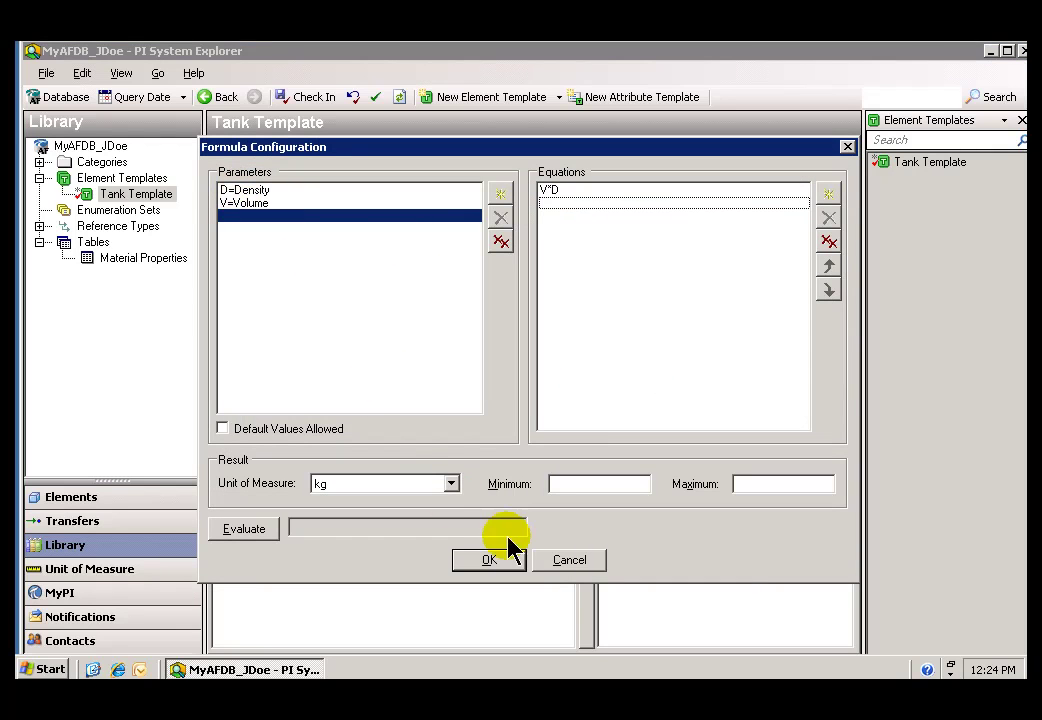
left_click(569, 560)
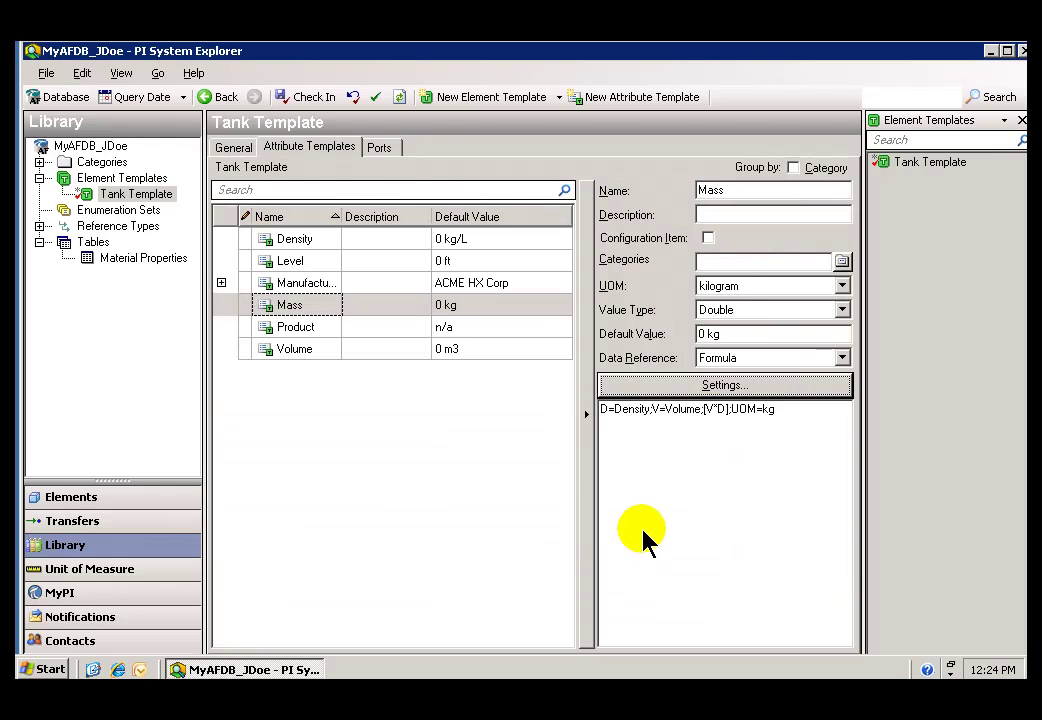
left_click(314, 100)
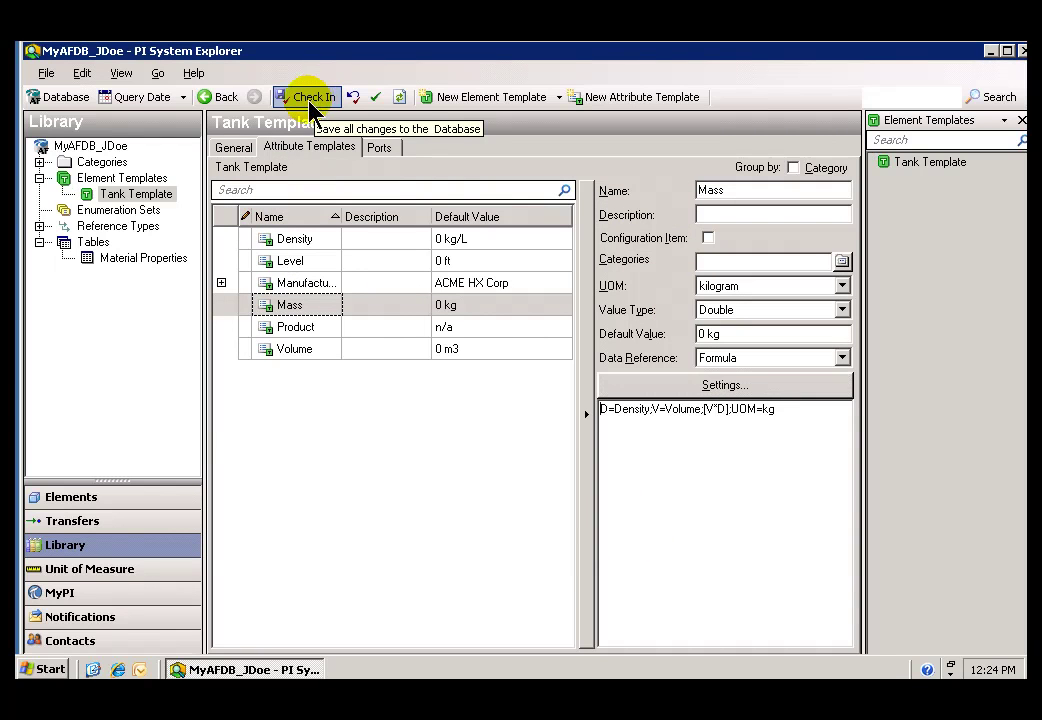
Switch between Tank Template and Element Templates in the Library tree, ending on Element Templates
left_click(98, 180)
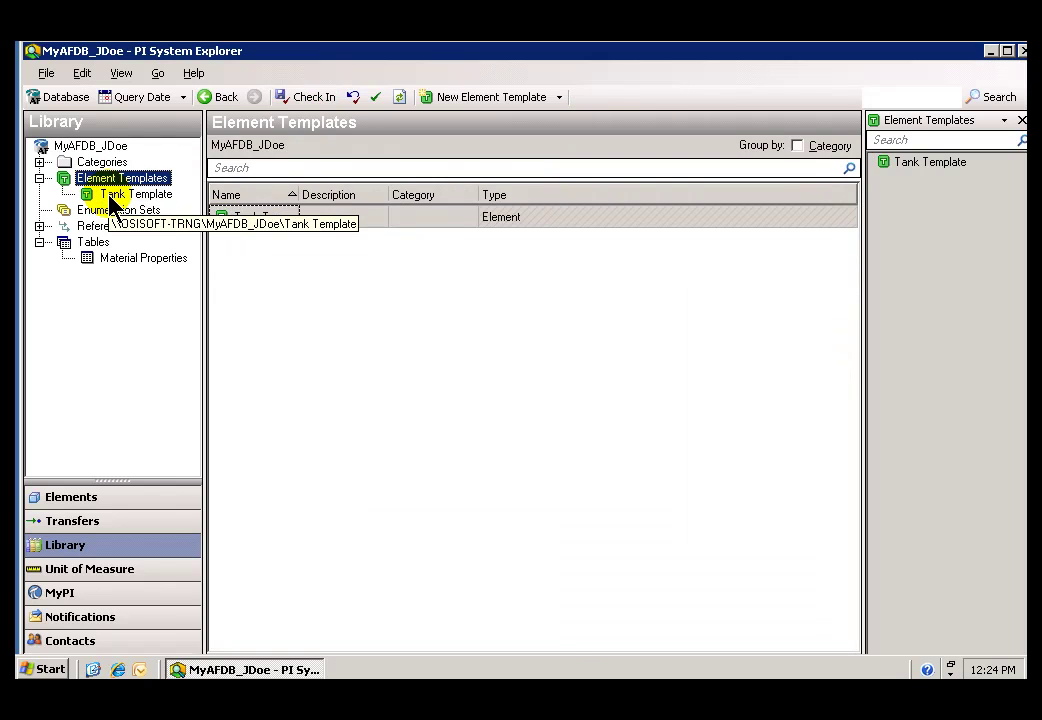
left_click(113, 200)
left_click(104, 181)
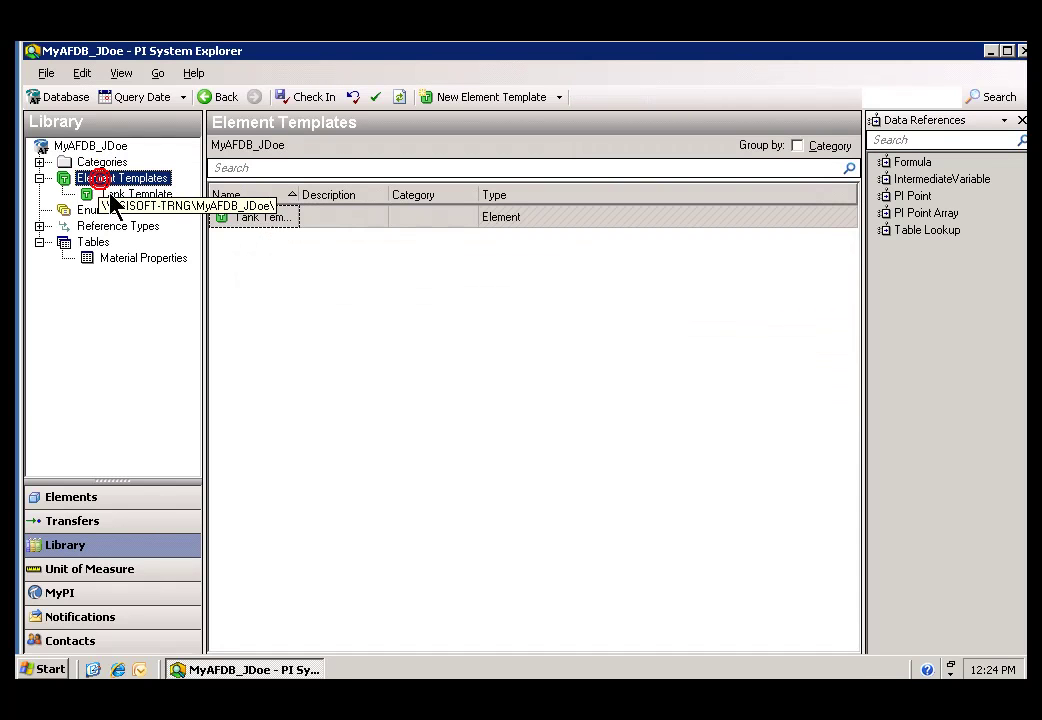
left_click(113, 197)
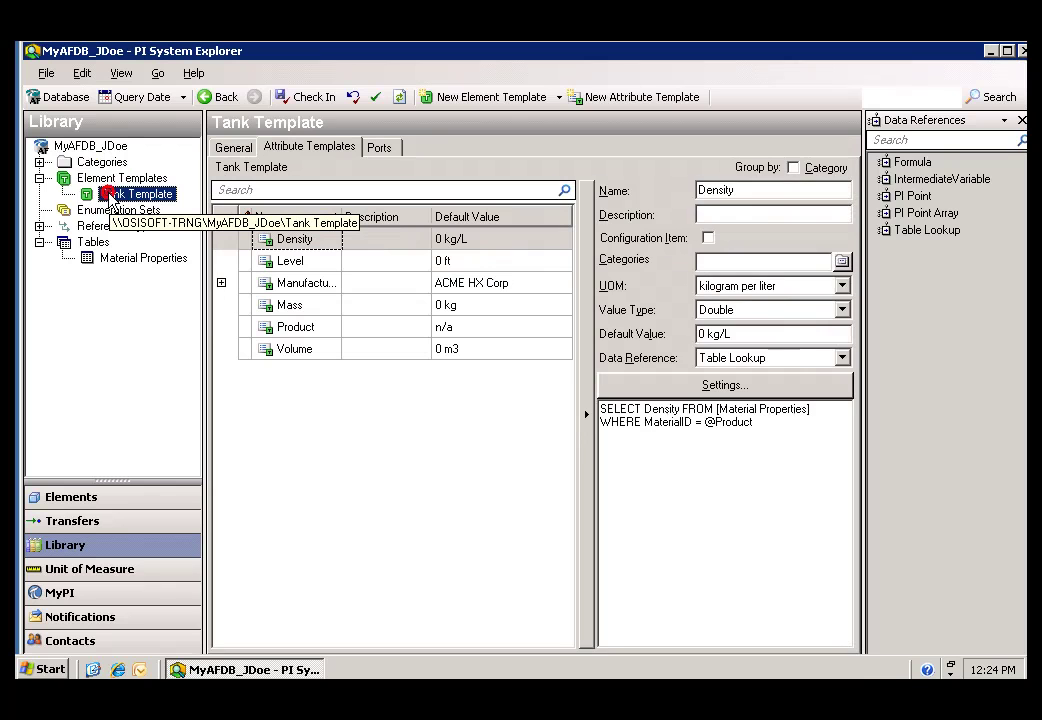
left_click(113, 181)
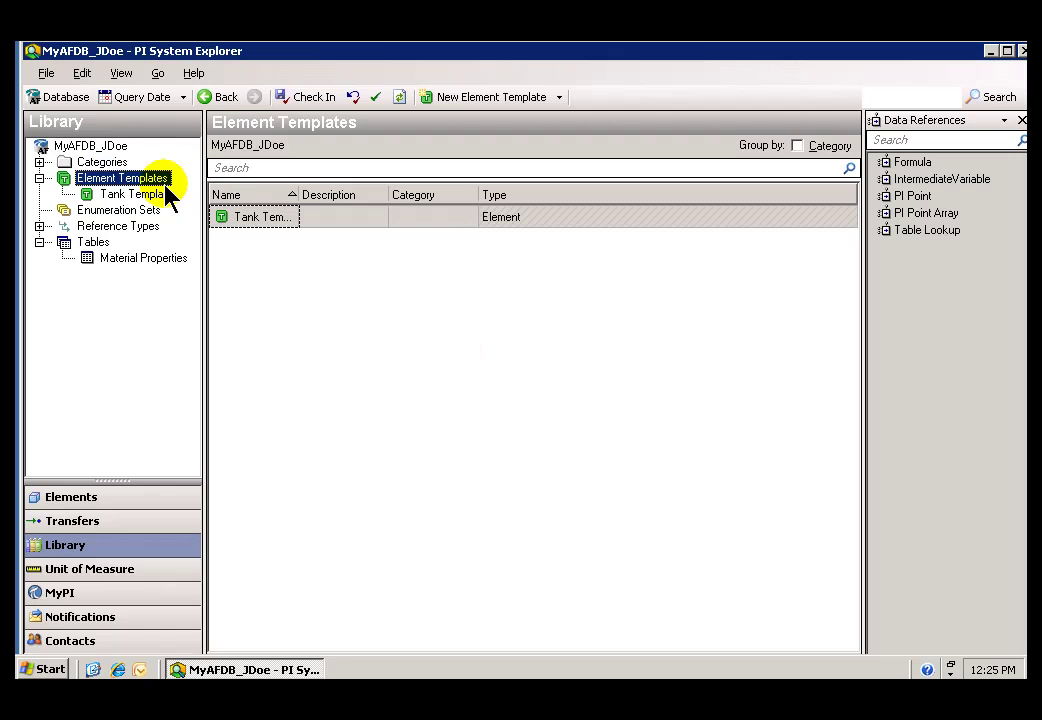
left_click(100, 195)
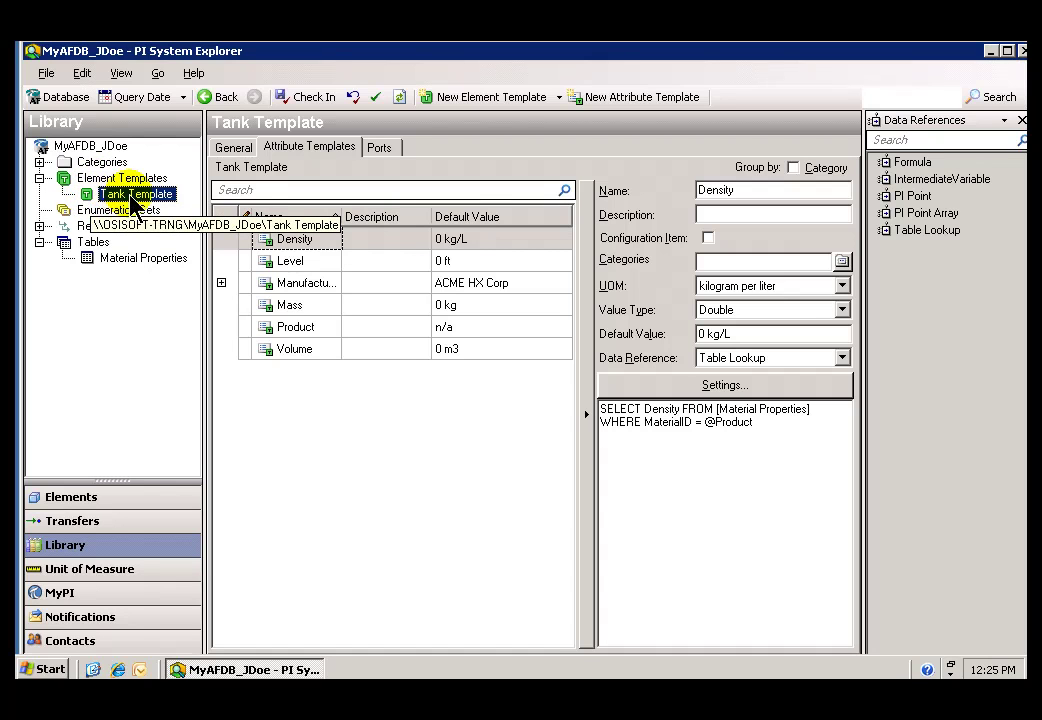
left_click(95, 180)
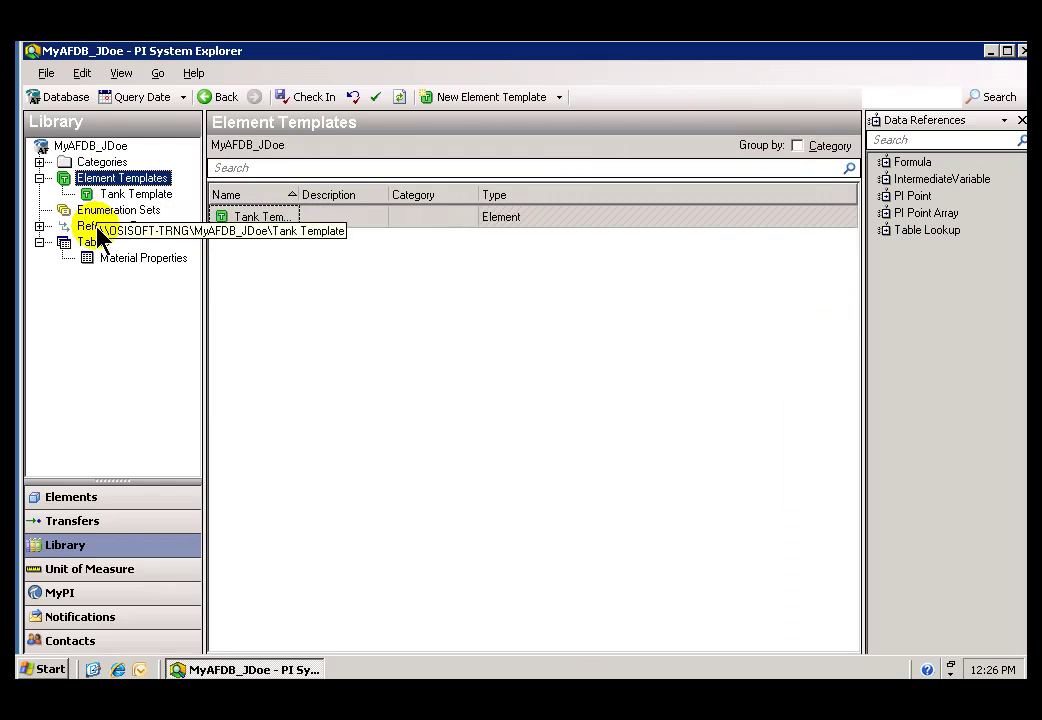
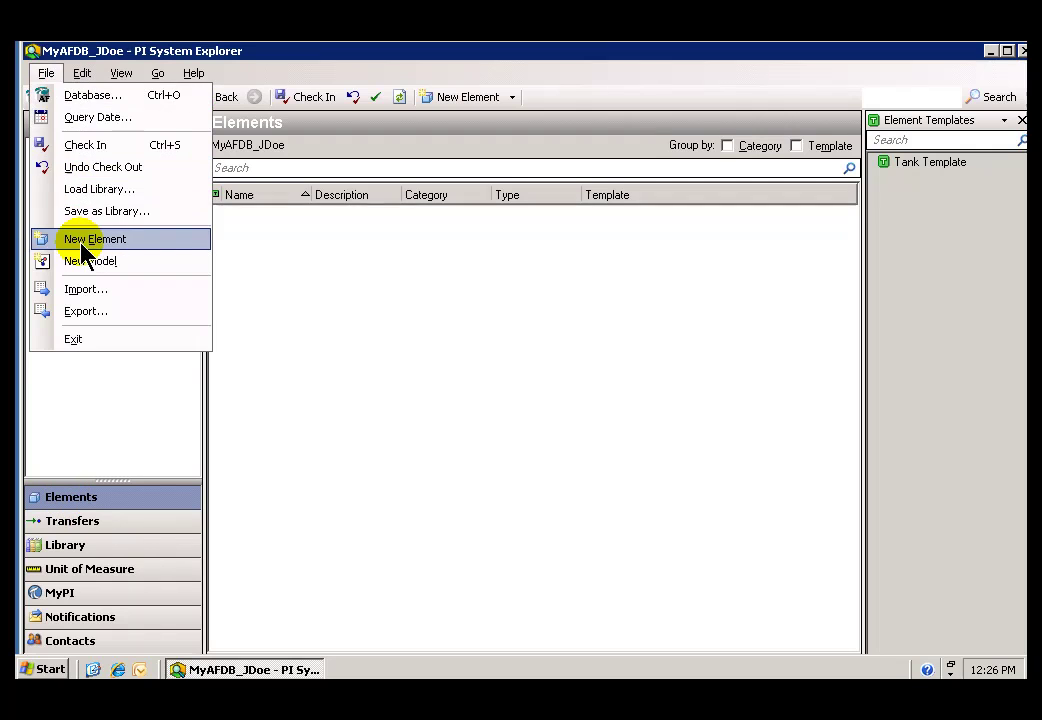
Create a new element from Tank Template, leaving the template category as <Any>
left_click(237, 226)
right_click(237, 226)
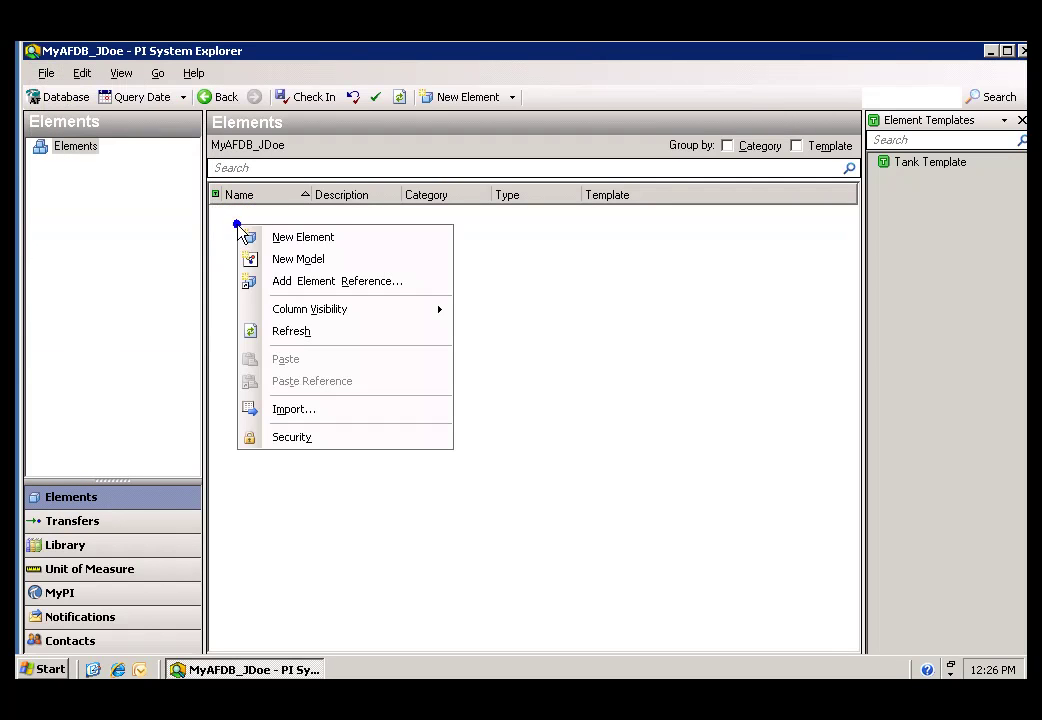
left_click(310, 238)
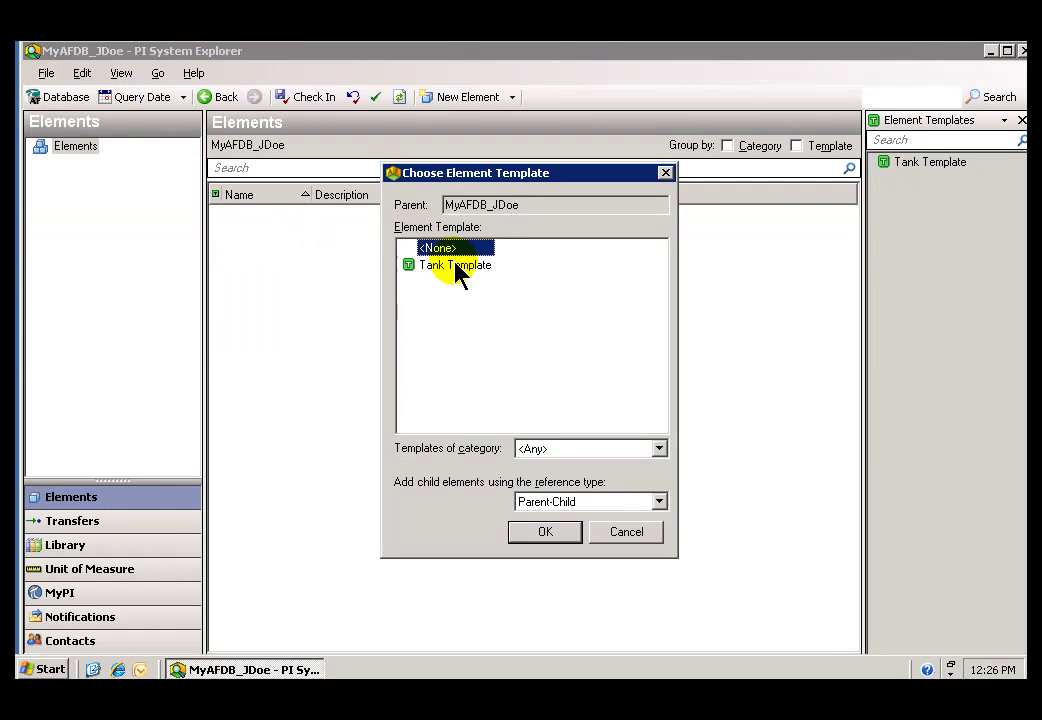
left_click(421, 266)
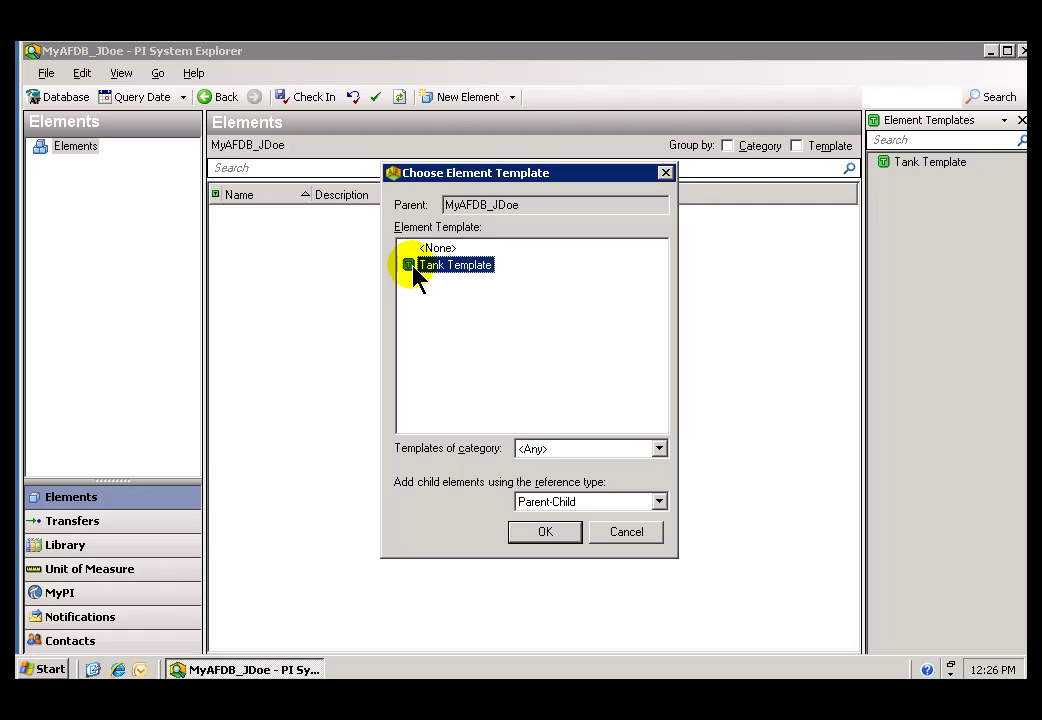
left_click(659, 450)
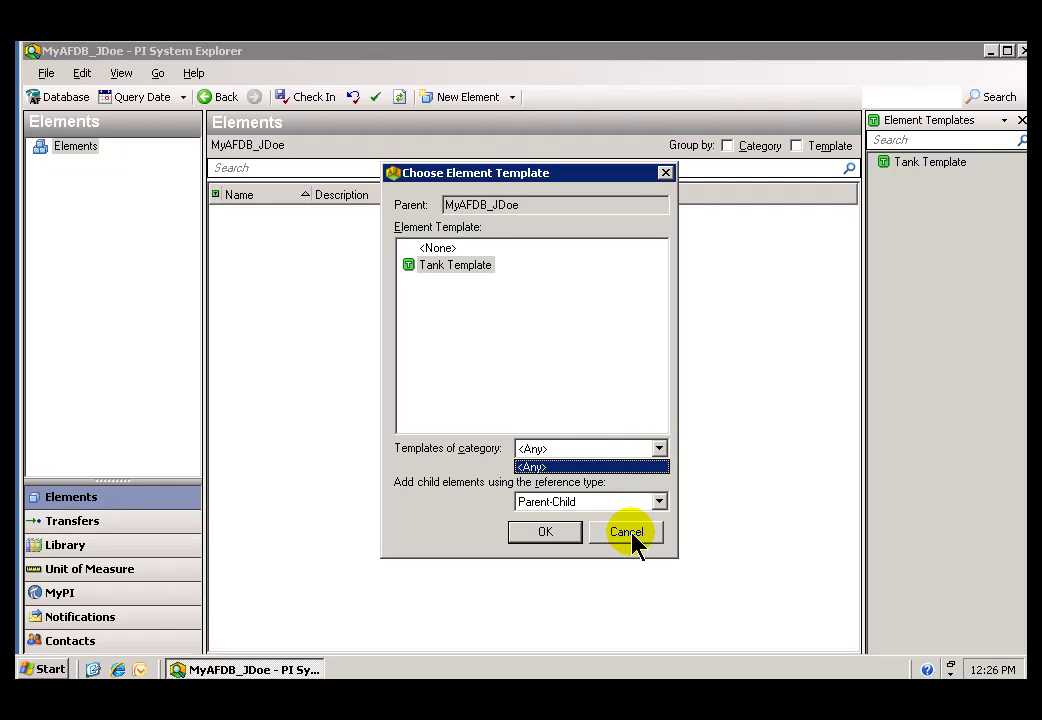
left_click(659, 451)
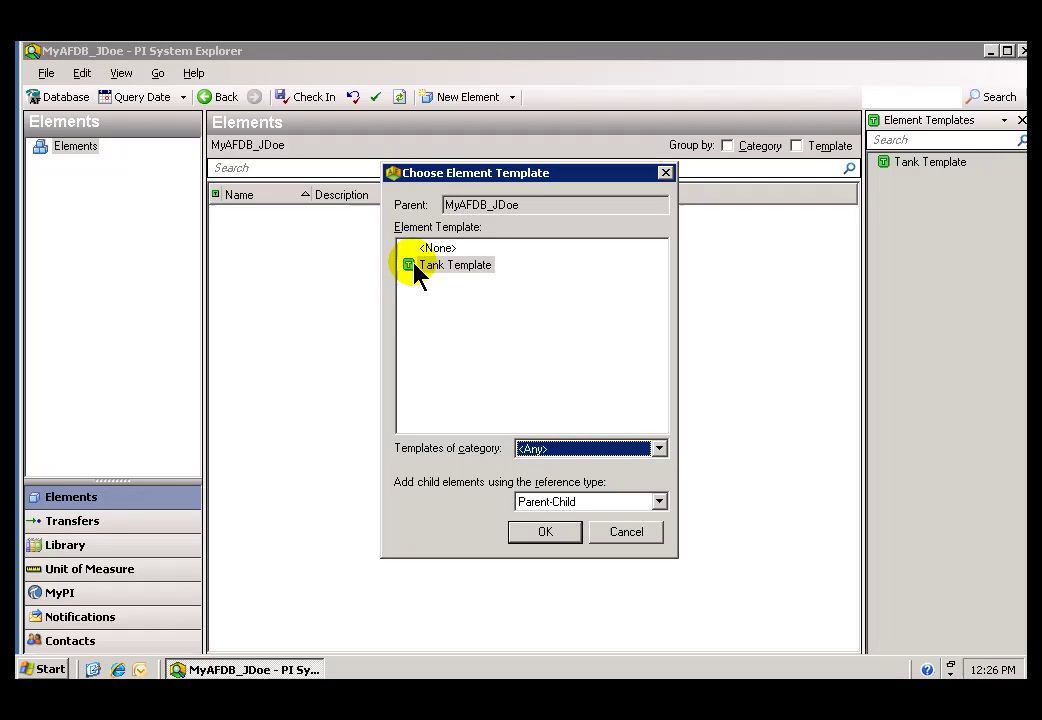
left_click(659, 450)
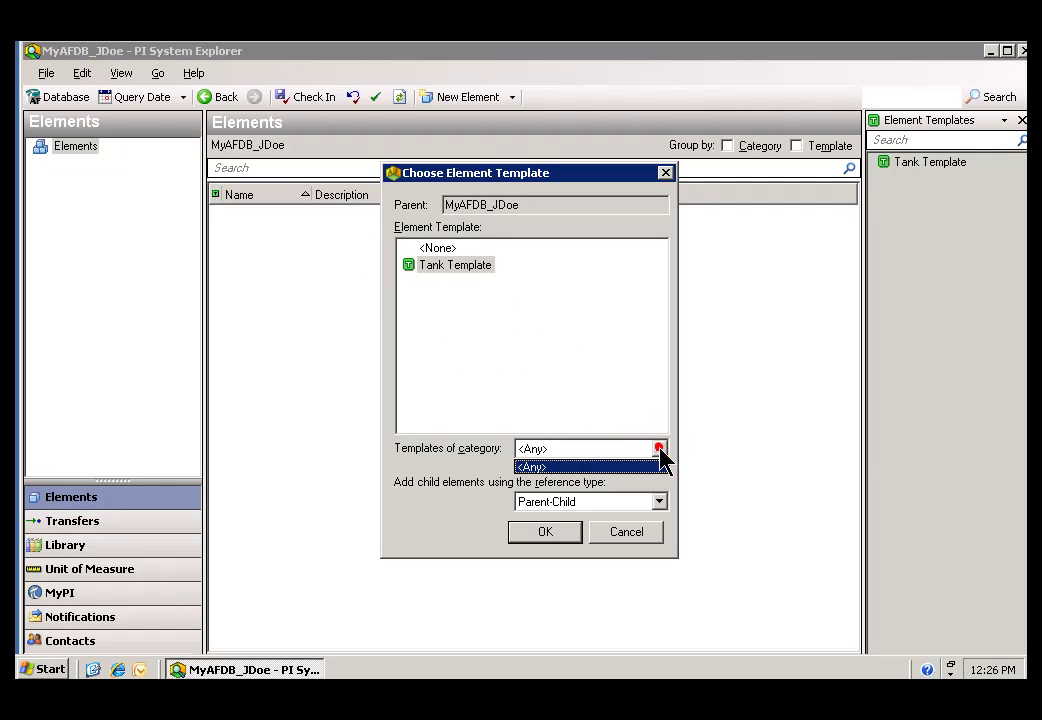
left_click(558, 465)
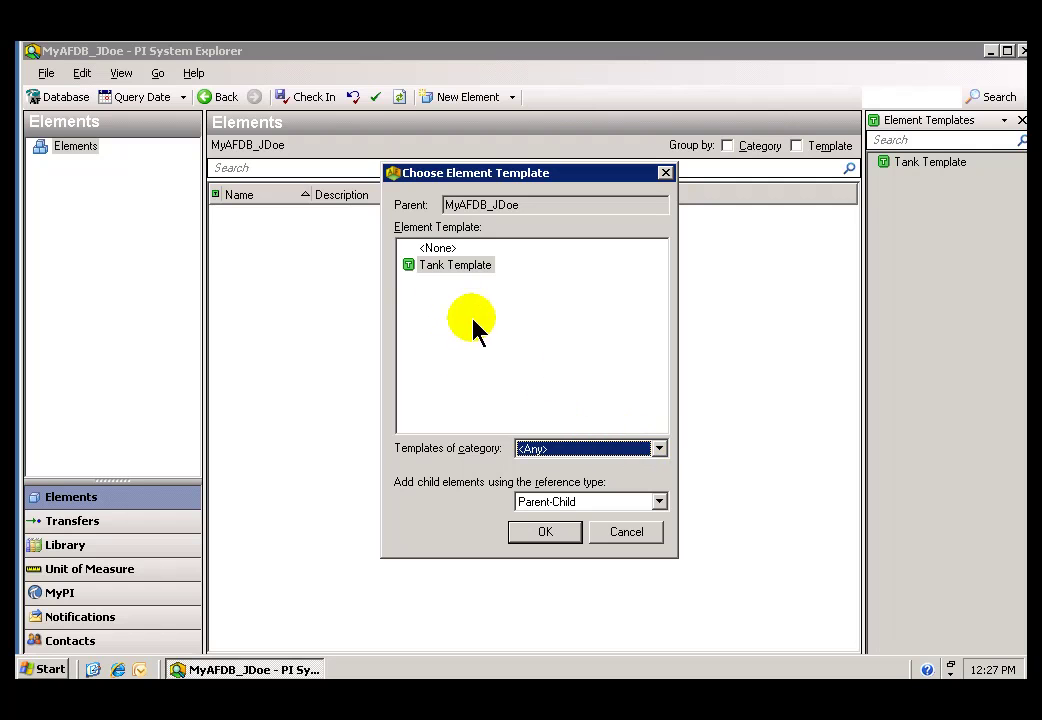
left_click(544, 538)
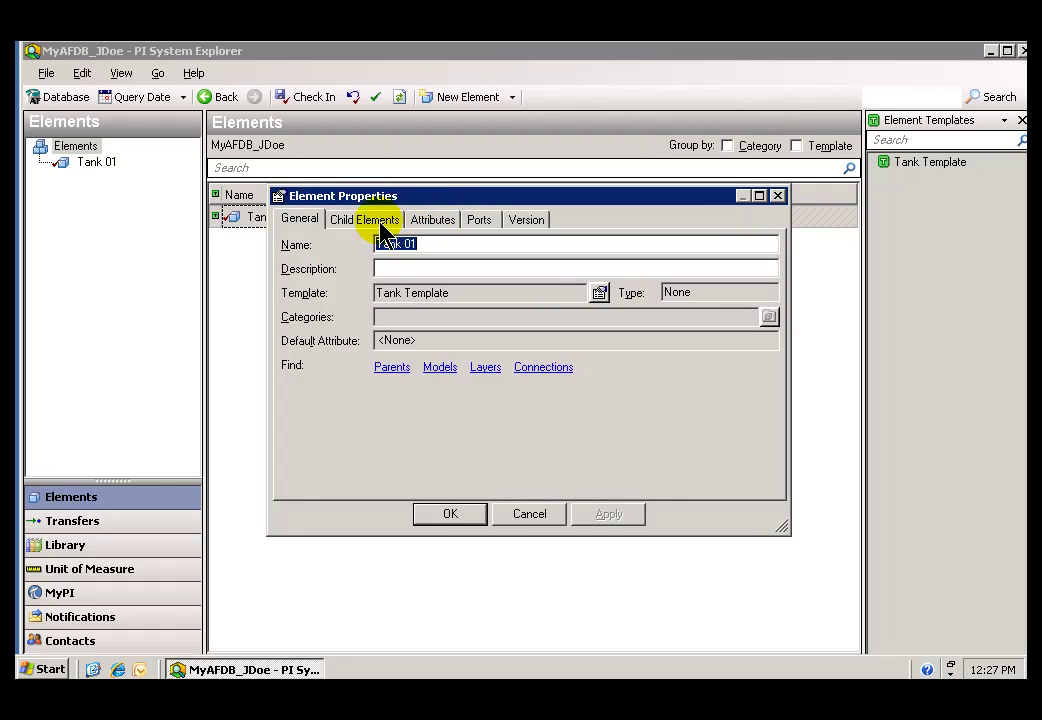
Review Tank 01's attributes, rename the element to Tank A, and select its Level attribute
left_click(428, 222)
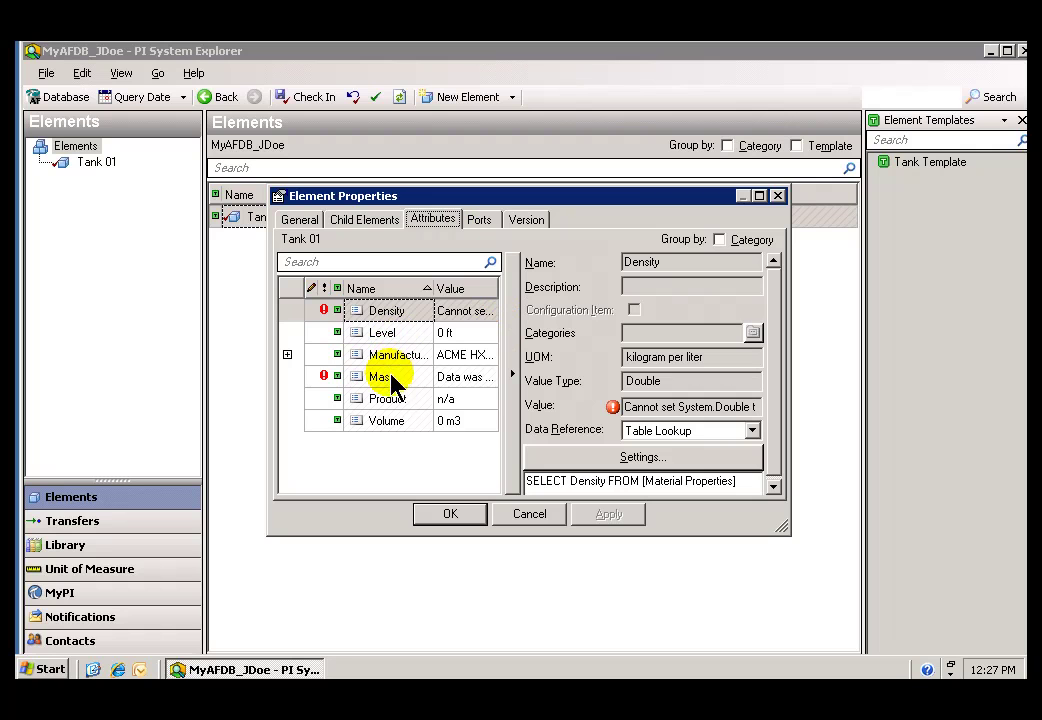
left_click(287, 355)
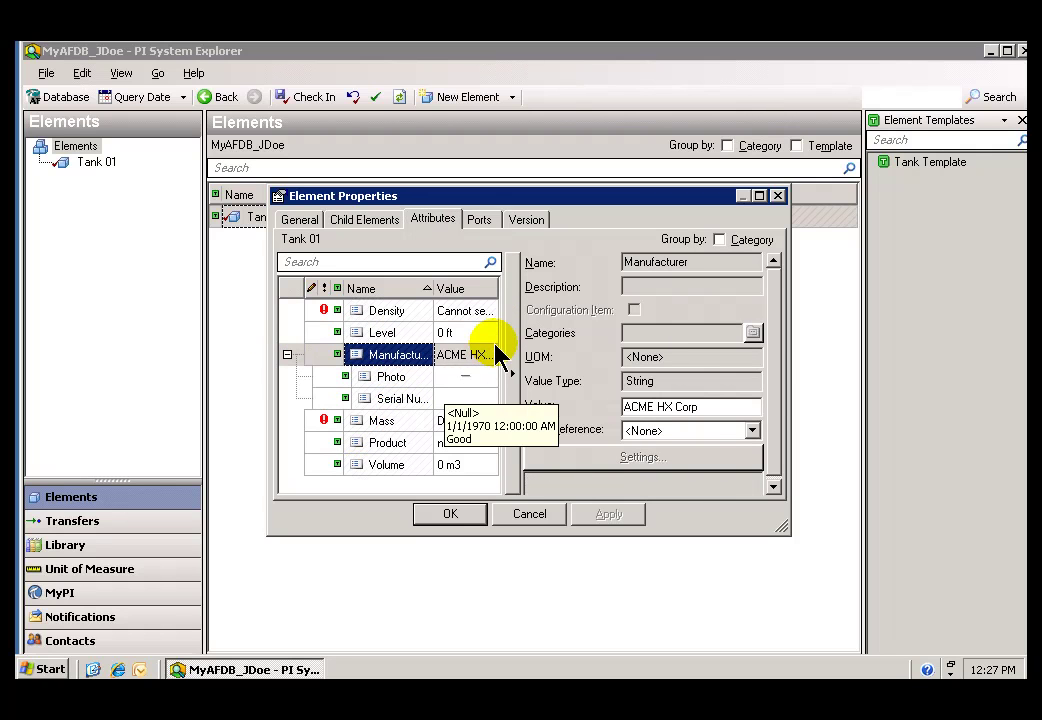
left_click(298, 222)
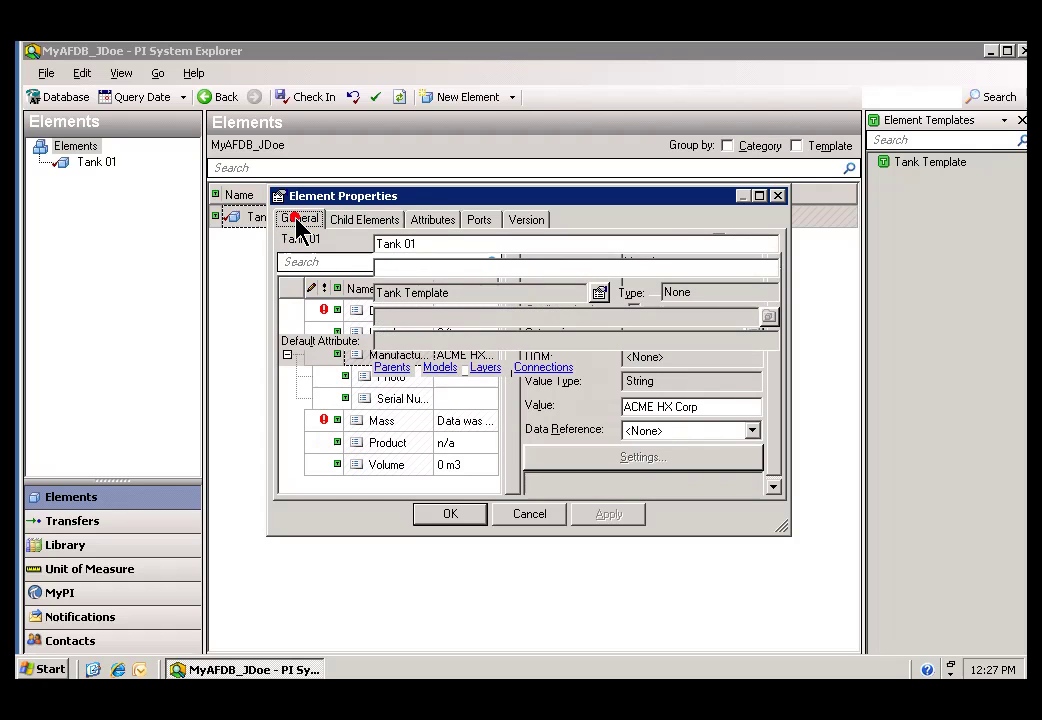
left_click(438, 245)
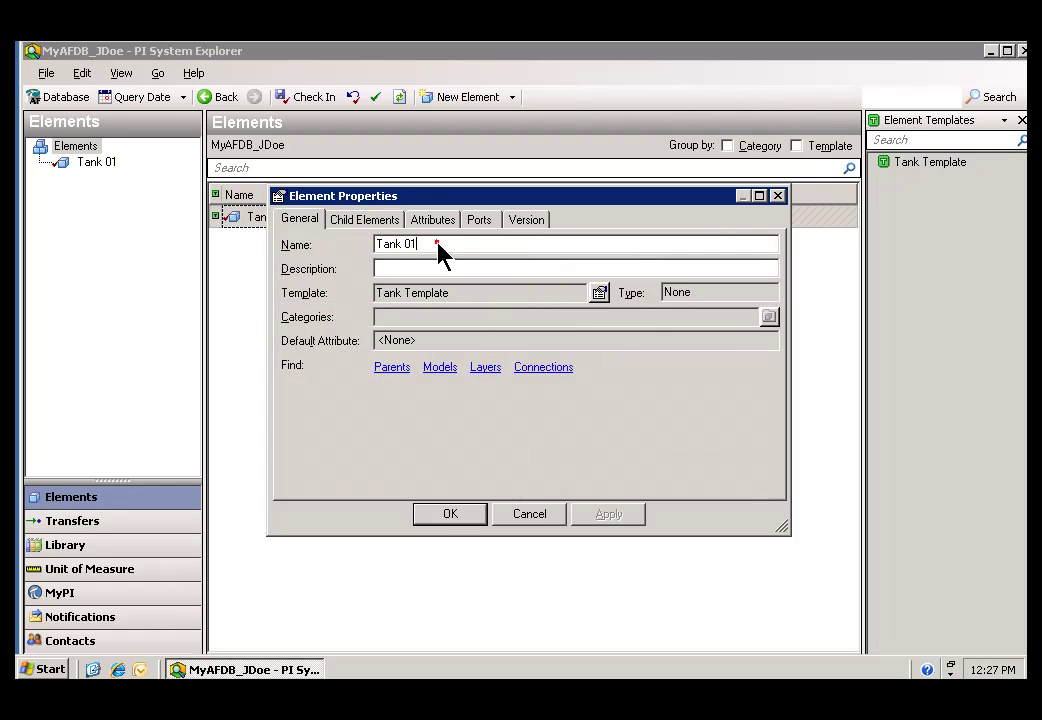
left_click_drag(437, 244, 336, 248)
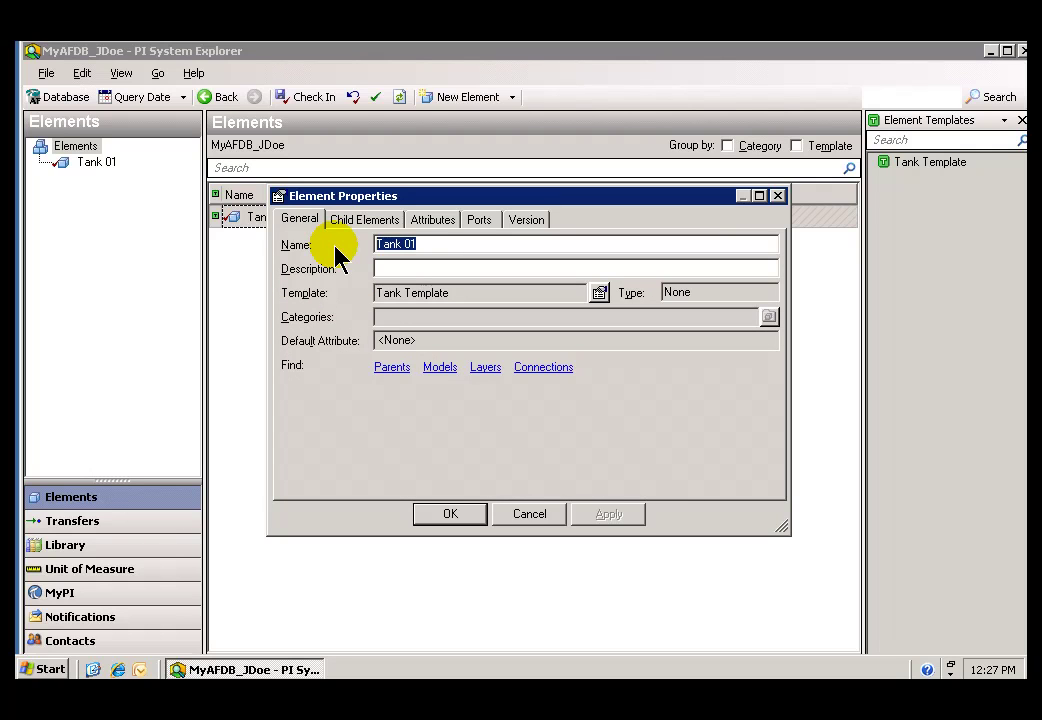
type("T")
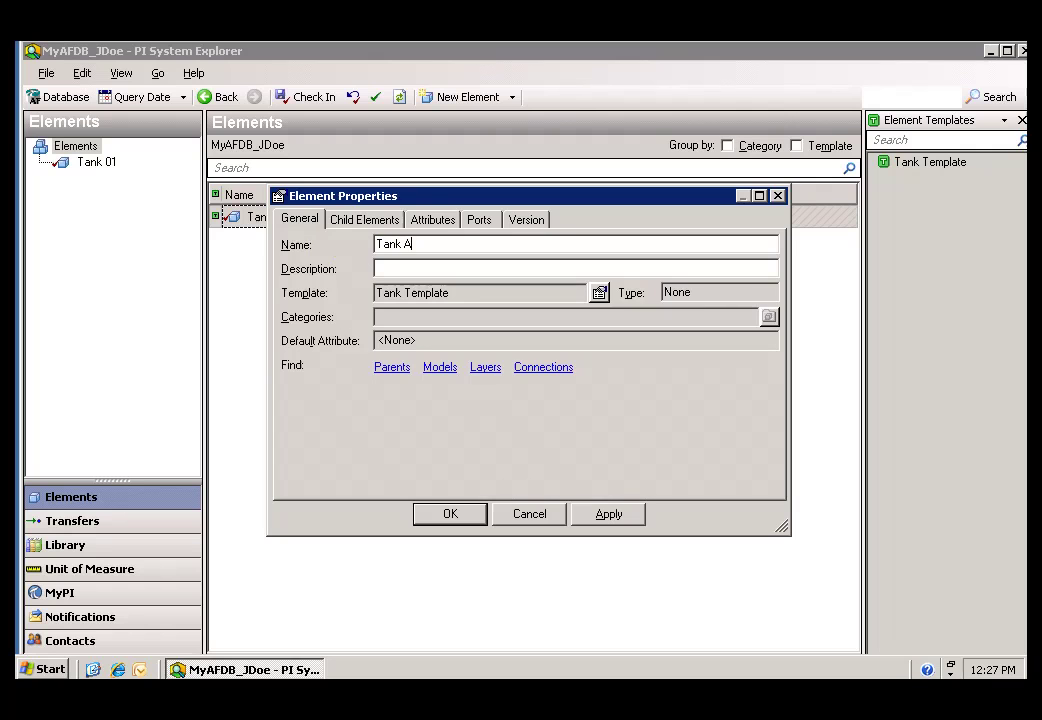
left_click(438, 222)
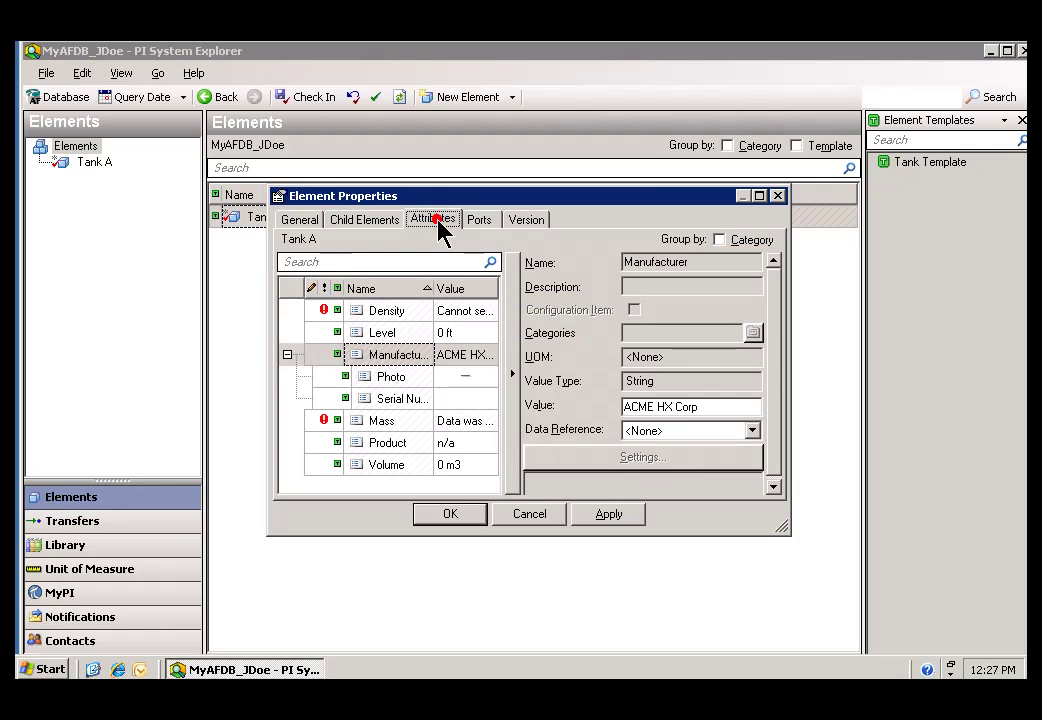
left_click(366, 338)
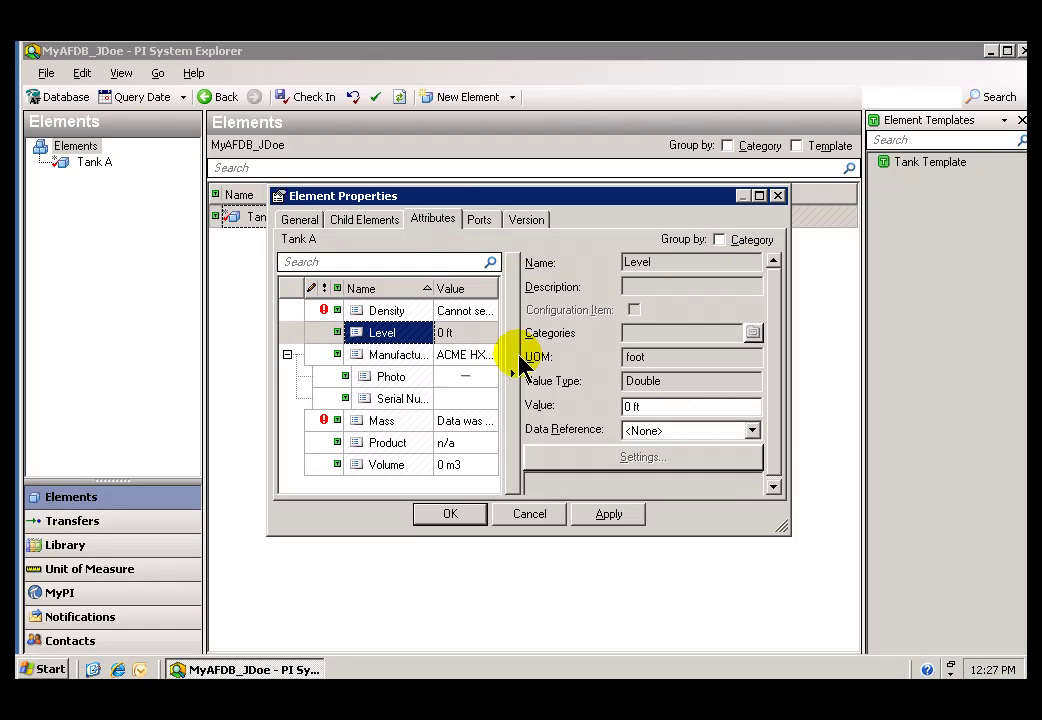
Switch Level's data reference to PI Point and bring up its PI Point settings
left_click(751, 432)
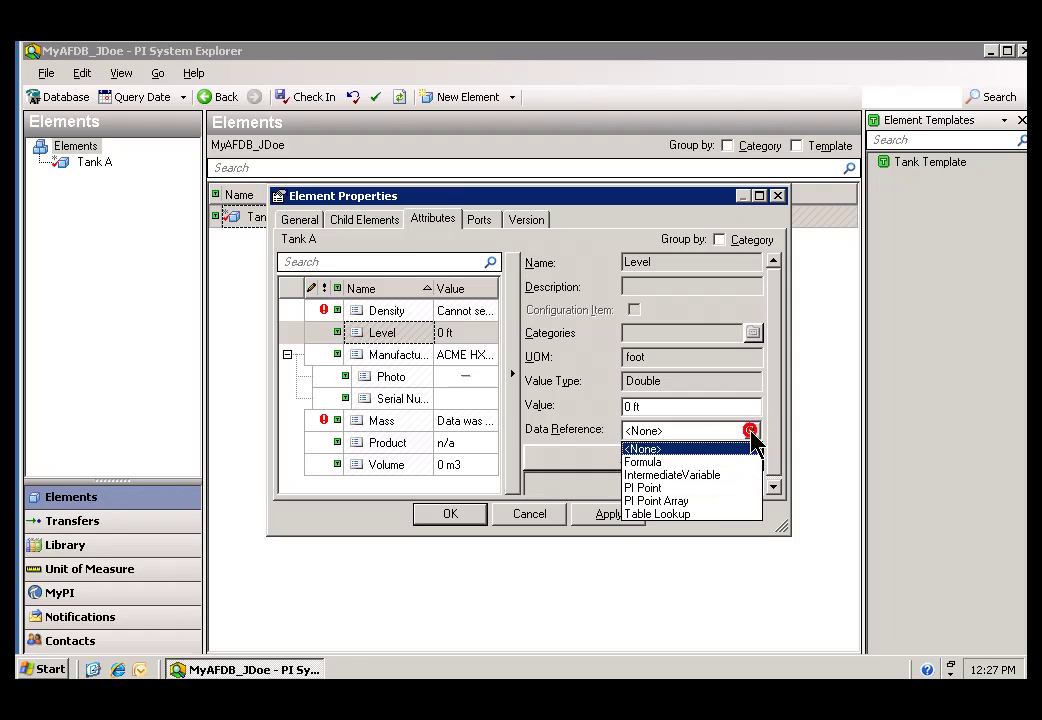
left_click(655, 488)
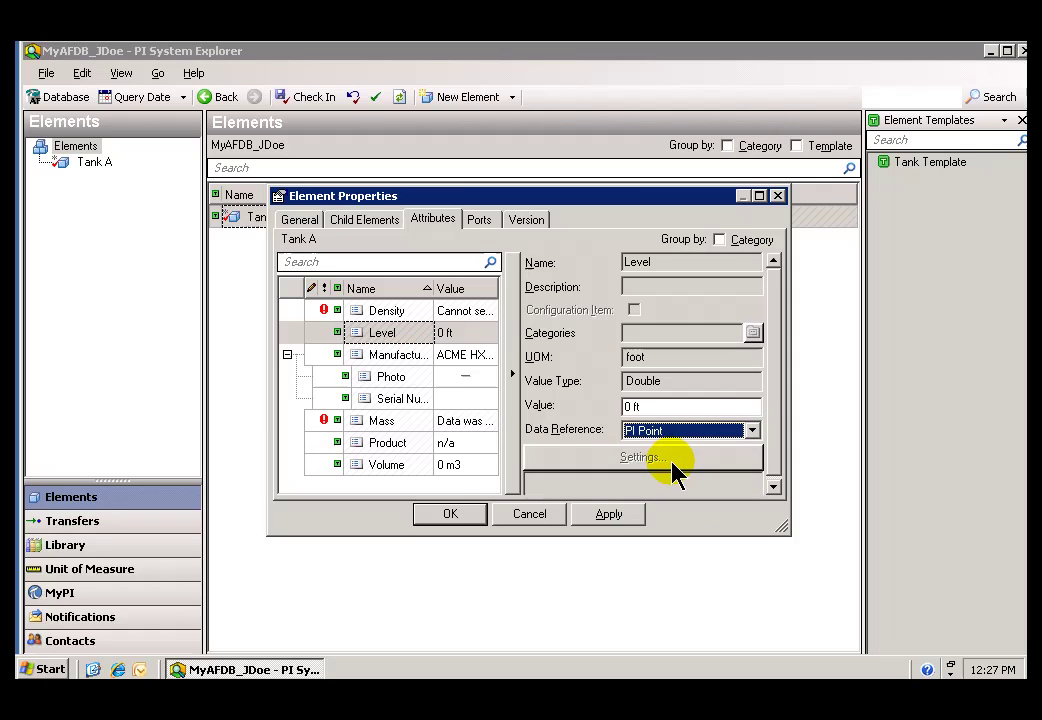
left_click(338, 335)
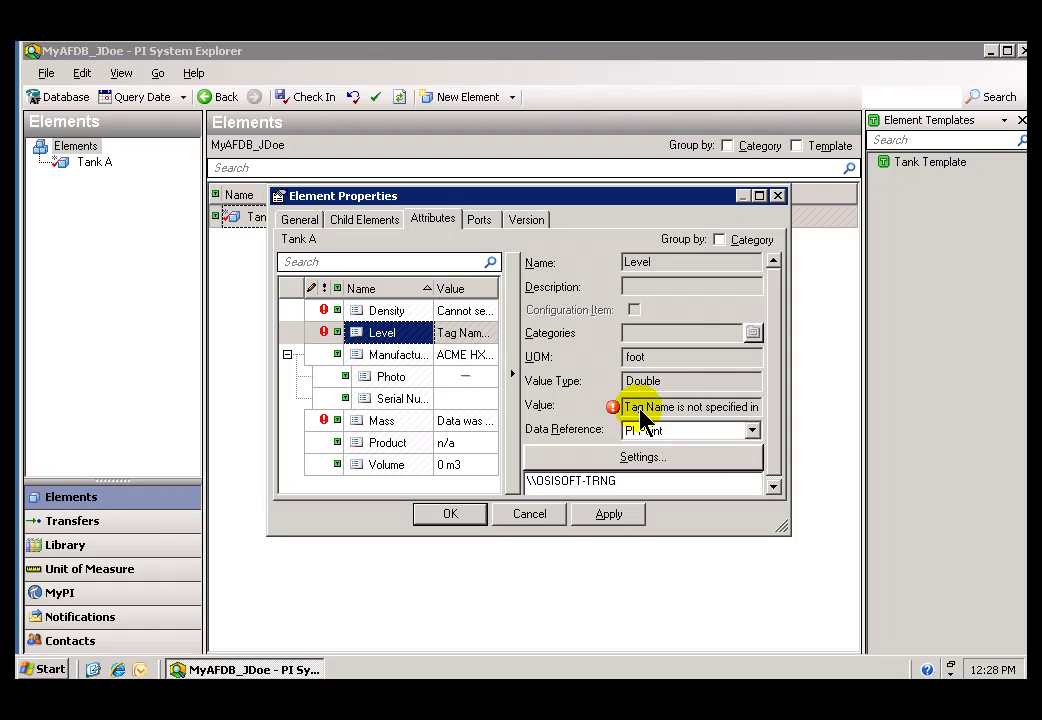
left_click(630, 462)
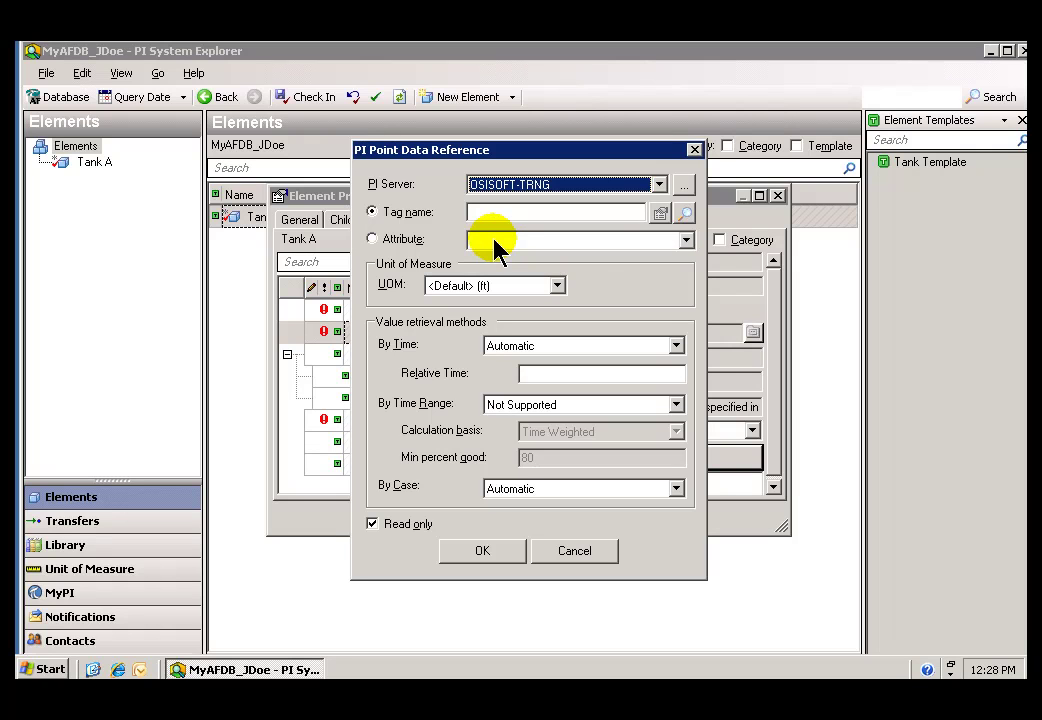
Search tags starting with 'ba', assign BA:LEVEL.1 to Level, keeping by-time retrieval Automatic
left_click(684, 214)
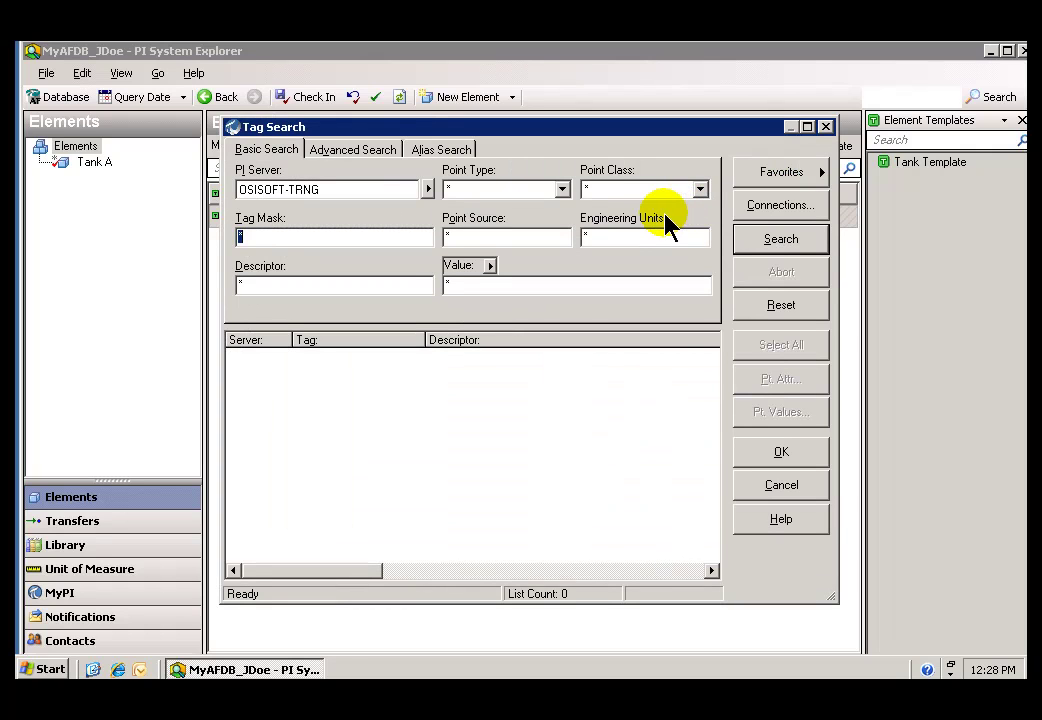
type("ba")
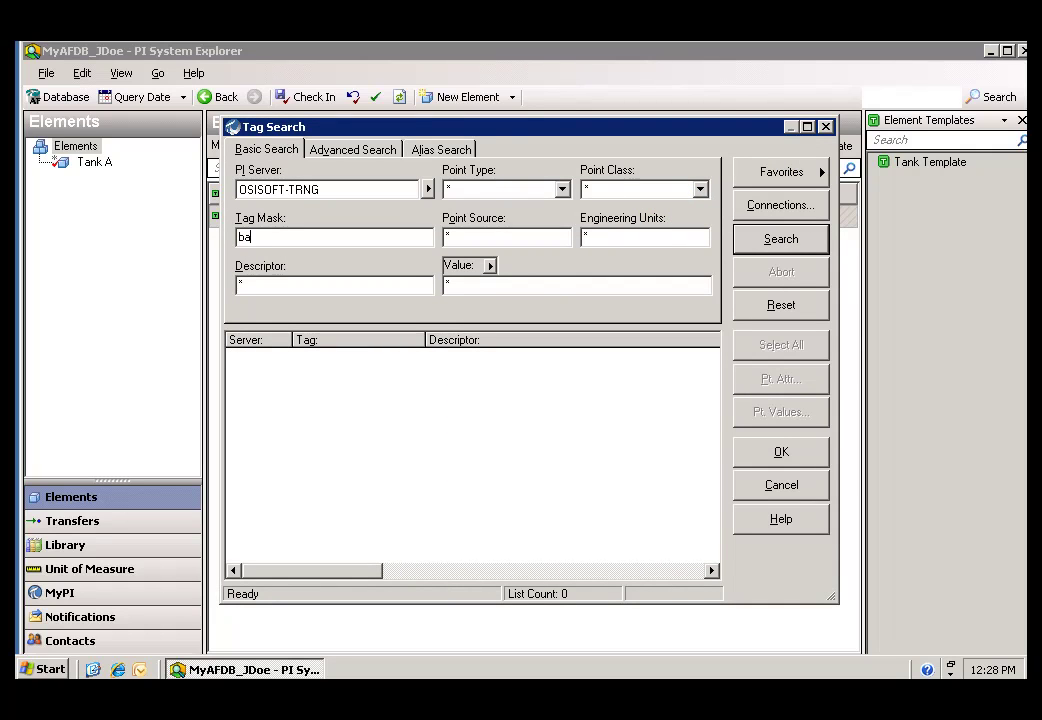
left_click(779, 236)
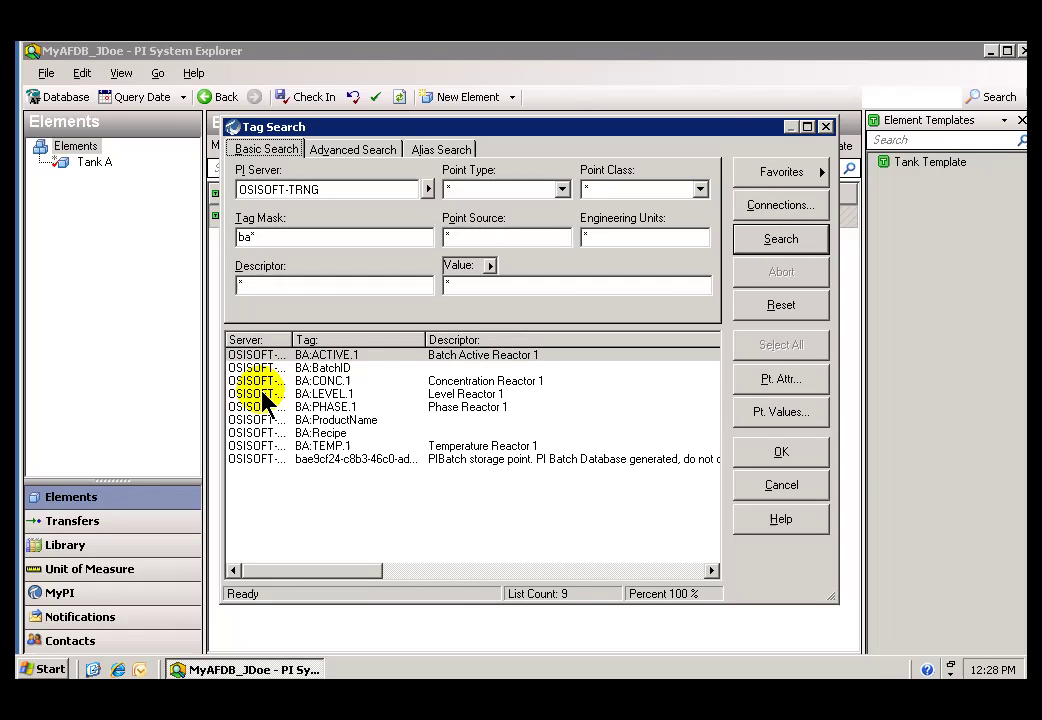
left_click(248, 394)
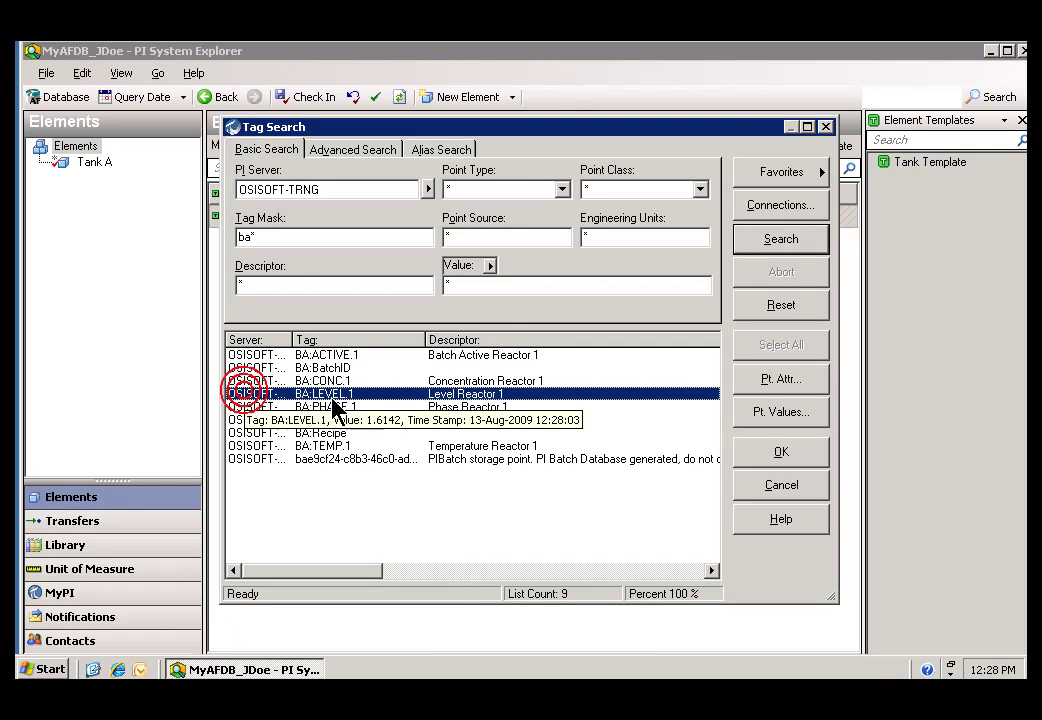
left_click(781, 453)
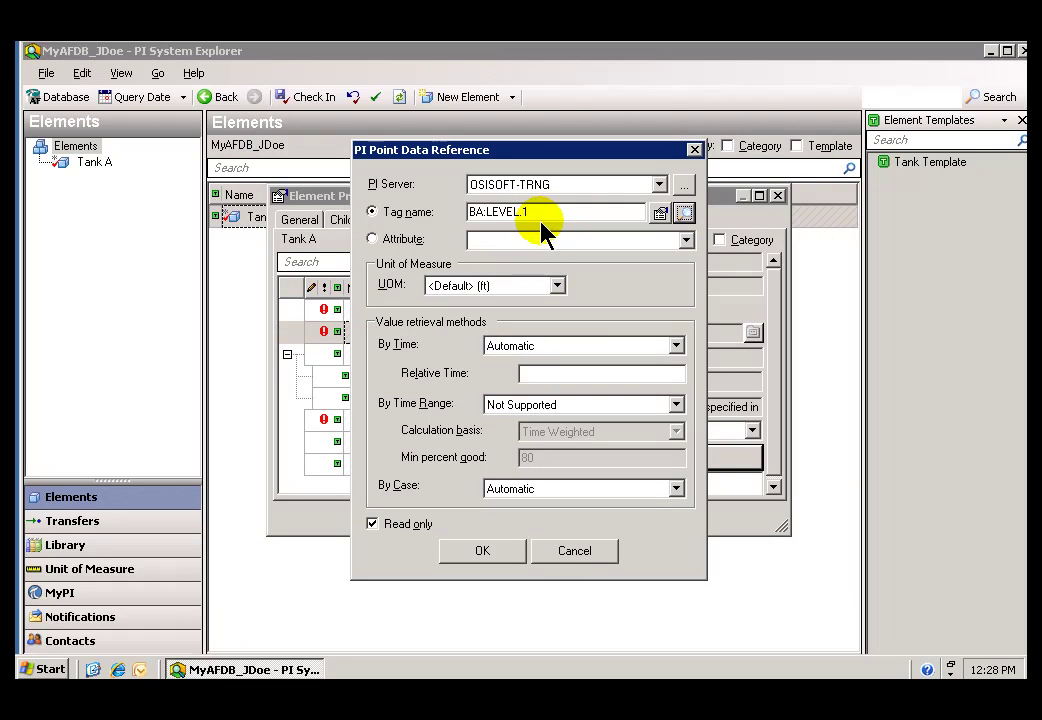
key("Tab")
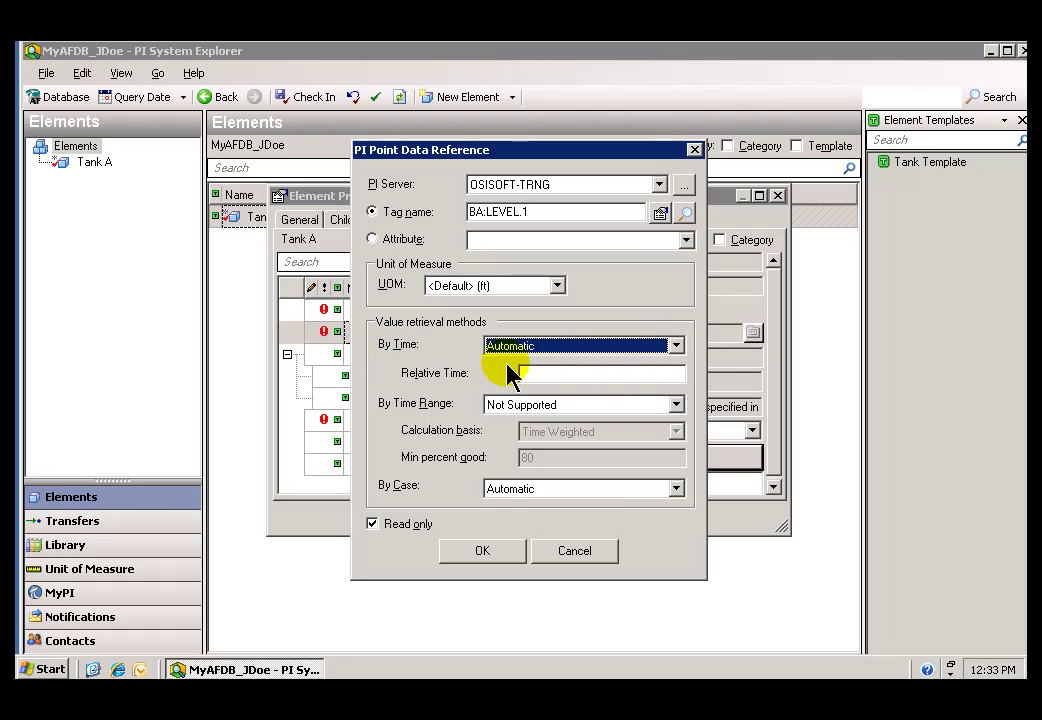
left_click(675, 347)
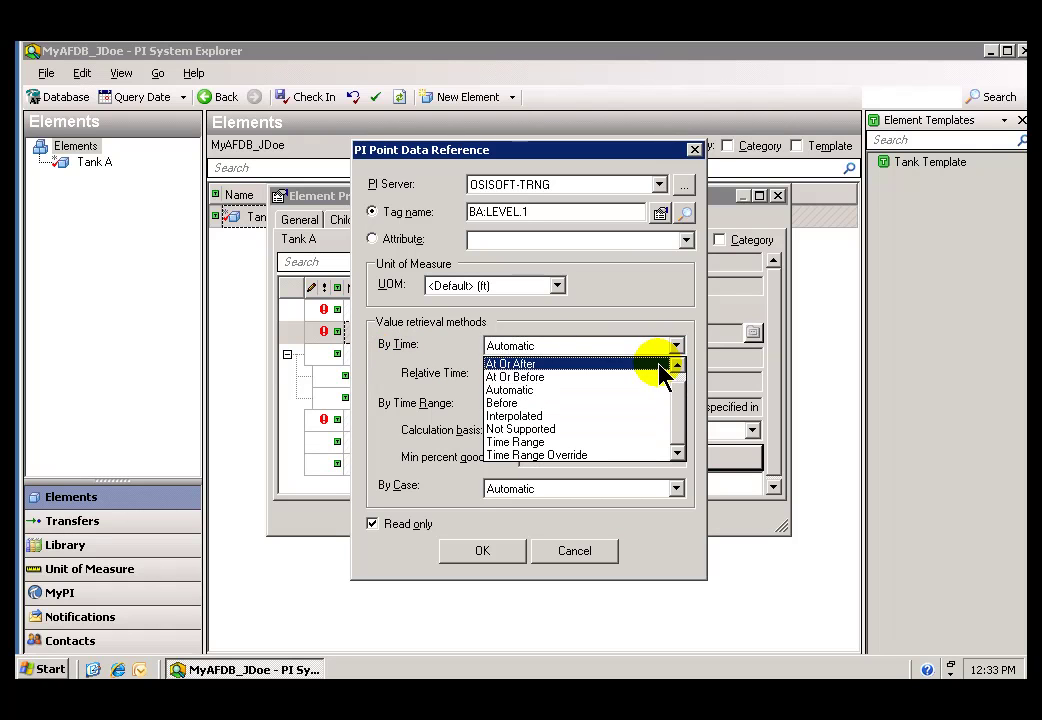
left_click(610, 339)
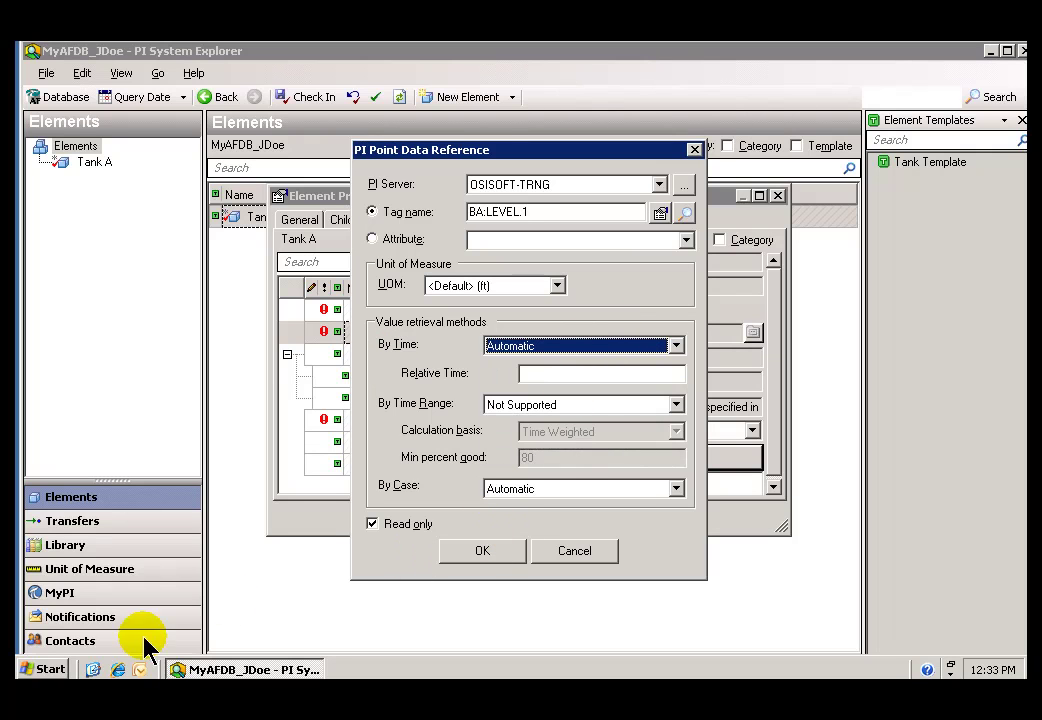
Browse to C:\Program Files\PIPC\HELP in Windows Explorer and select AF.chm
right_click(37, 670)
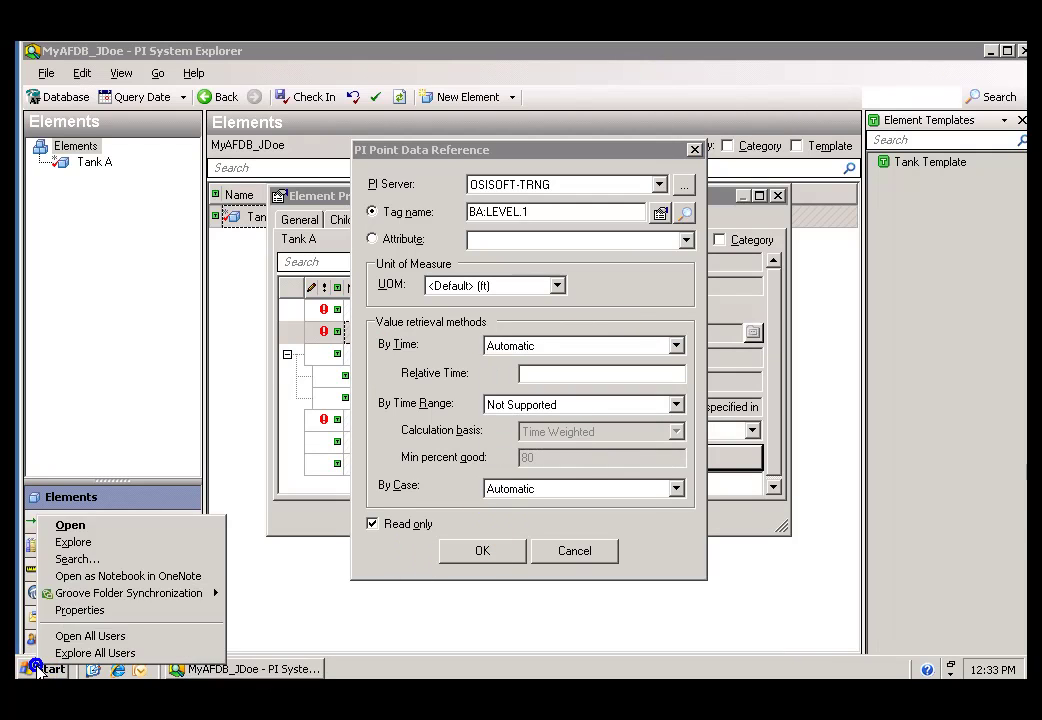
left_click(88, 545)
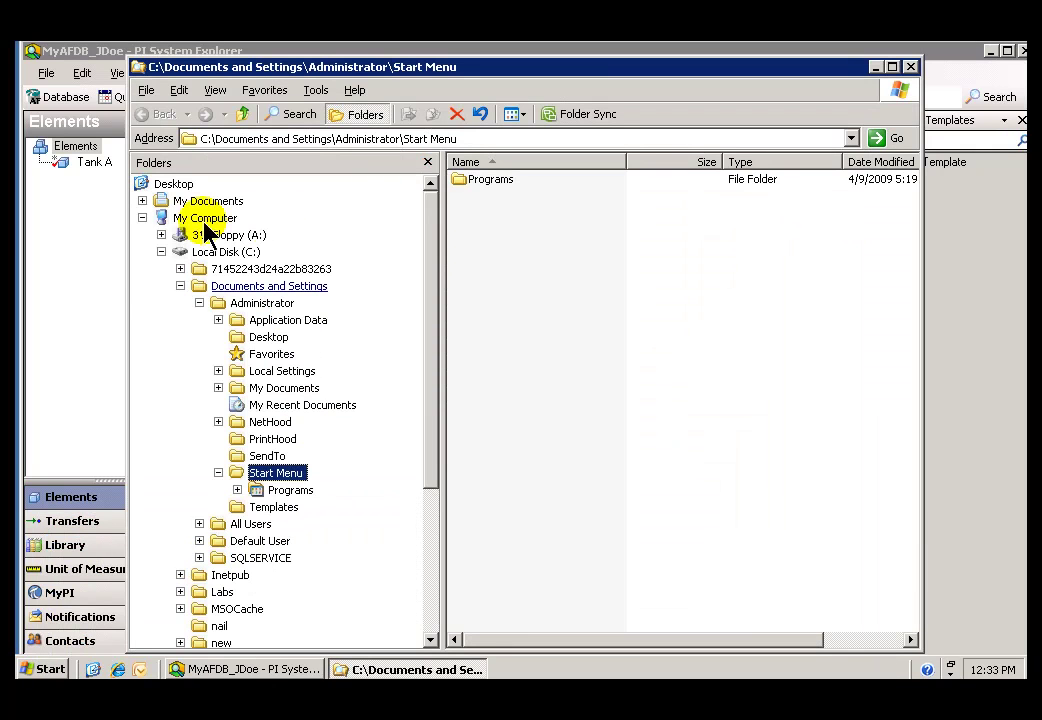
left_click(180, 286)
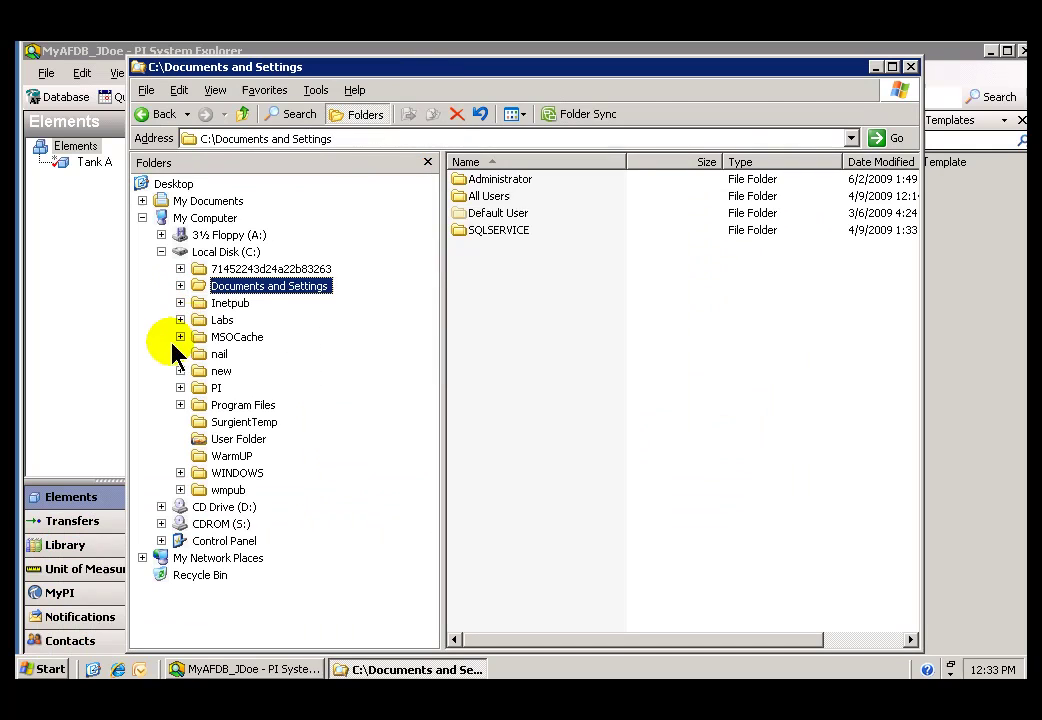
left_click(180, 388)
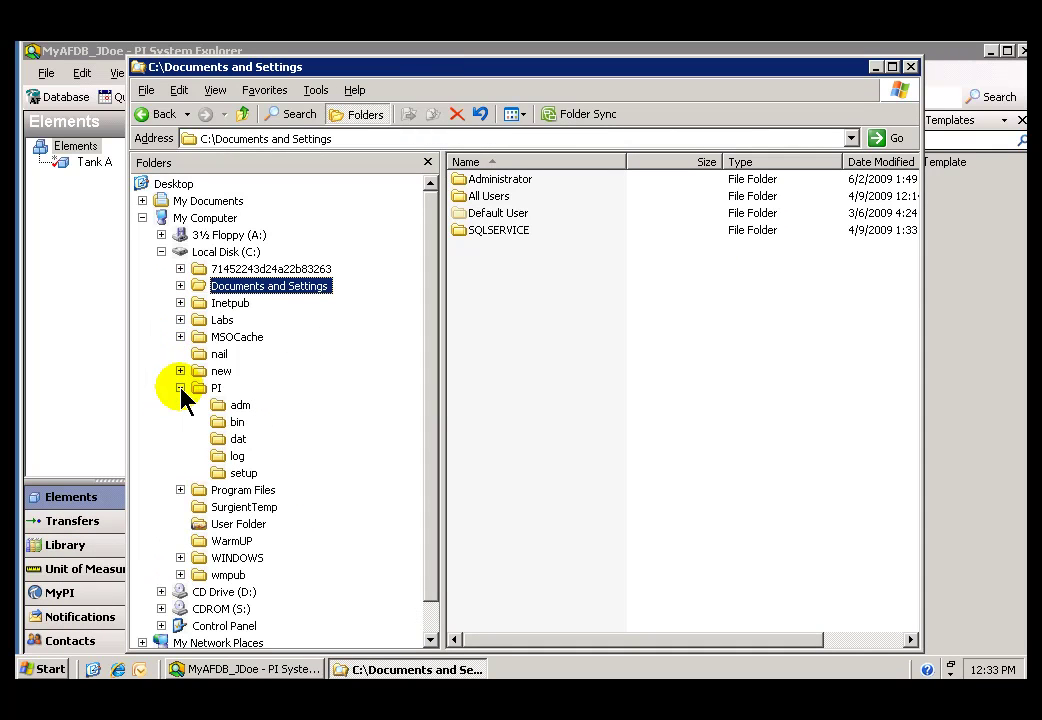
left_click(180, 490)
left_click_drag(428, 474, 429, 590)
left_click(200, 406)
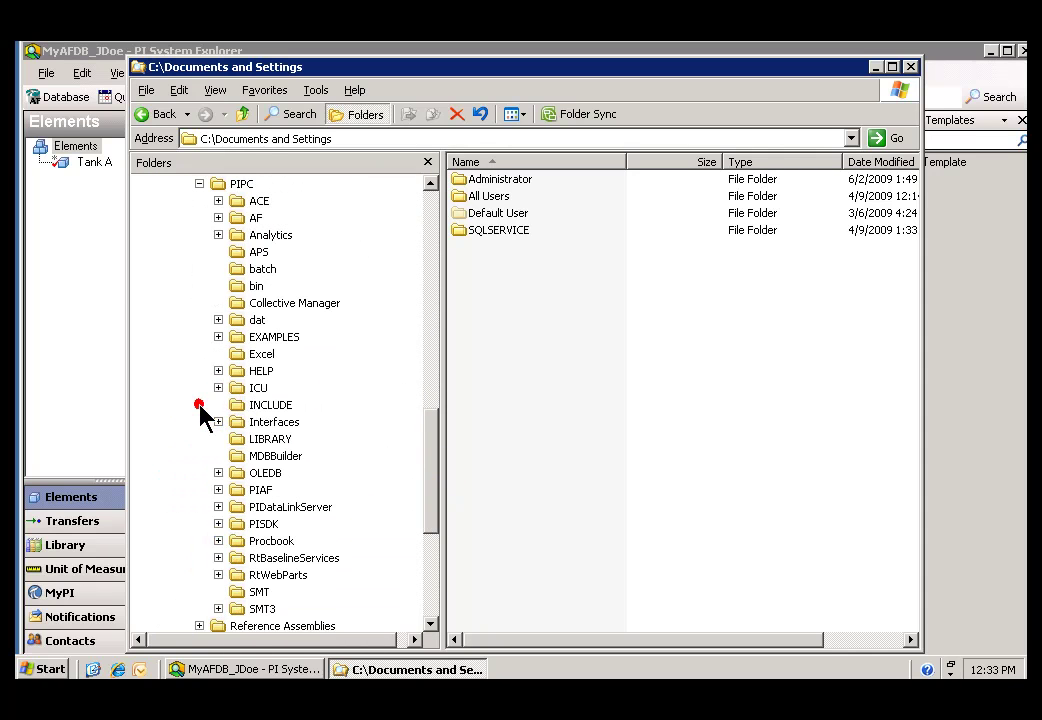
left_click(258, 373)
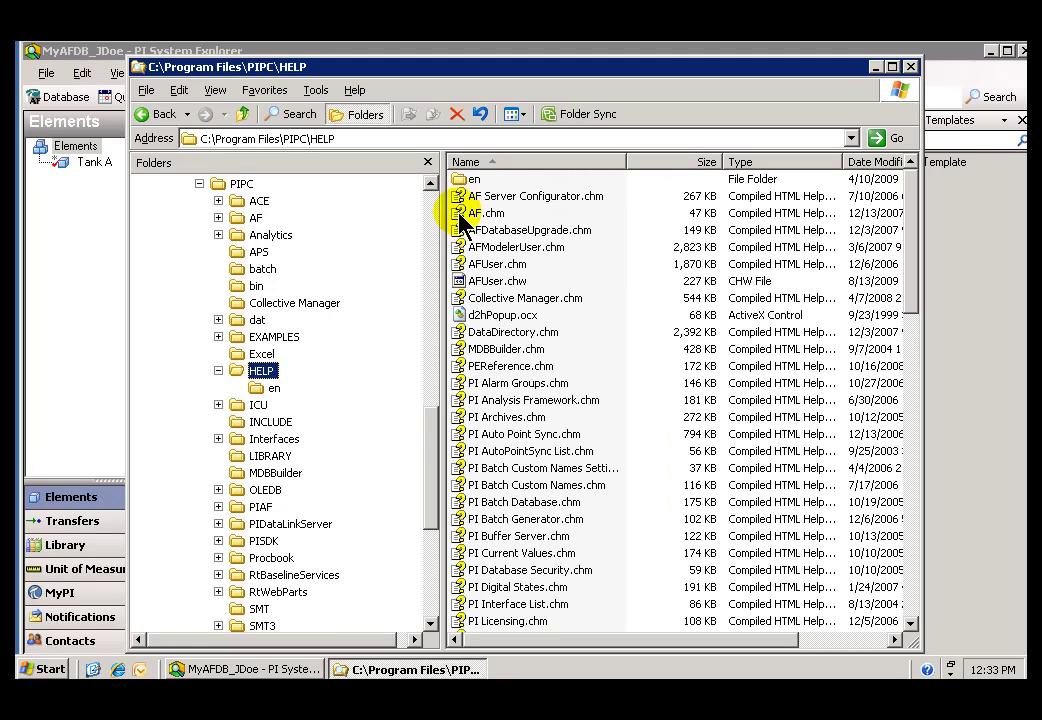
left_click(480, 214)
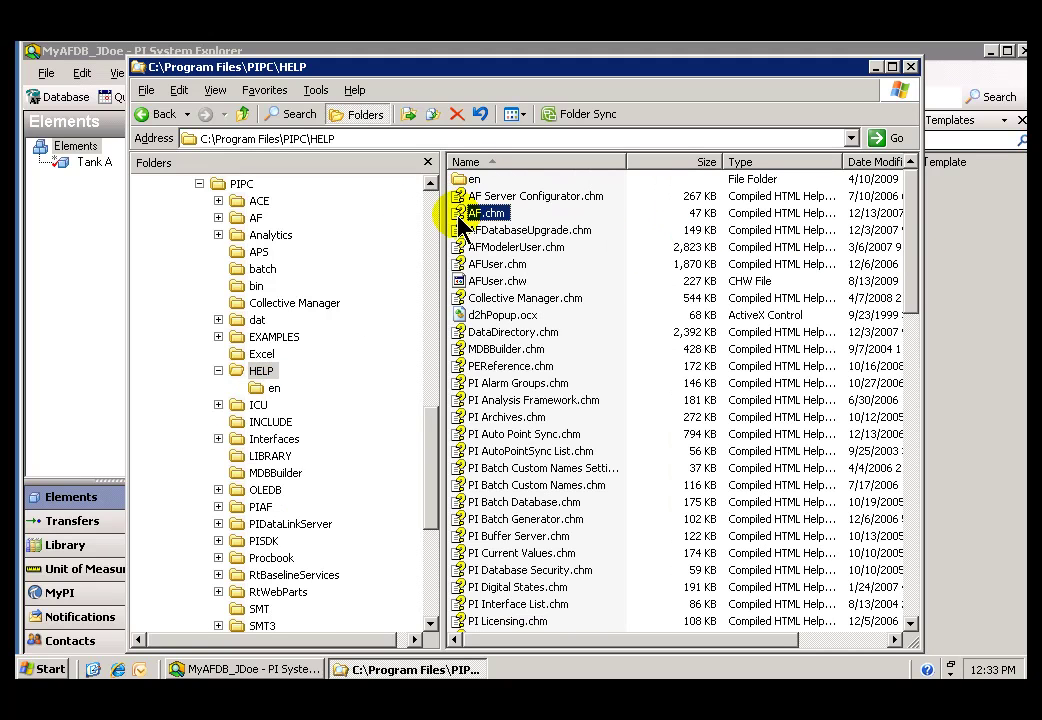
Open AF.chm to PI System Data Directory > Data References > Configuring the PI Point Data Reference
double_click(460, 215)
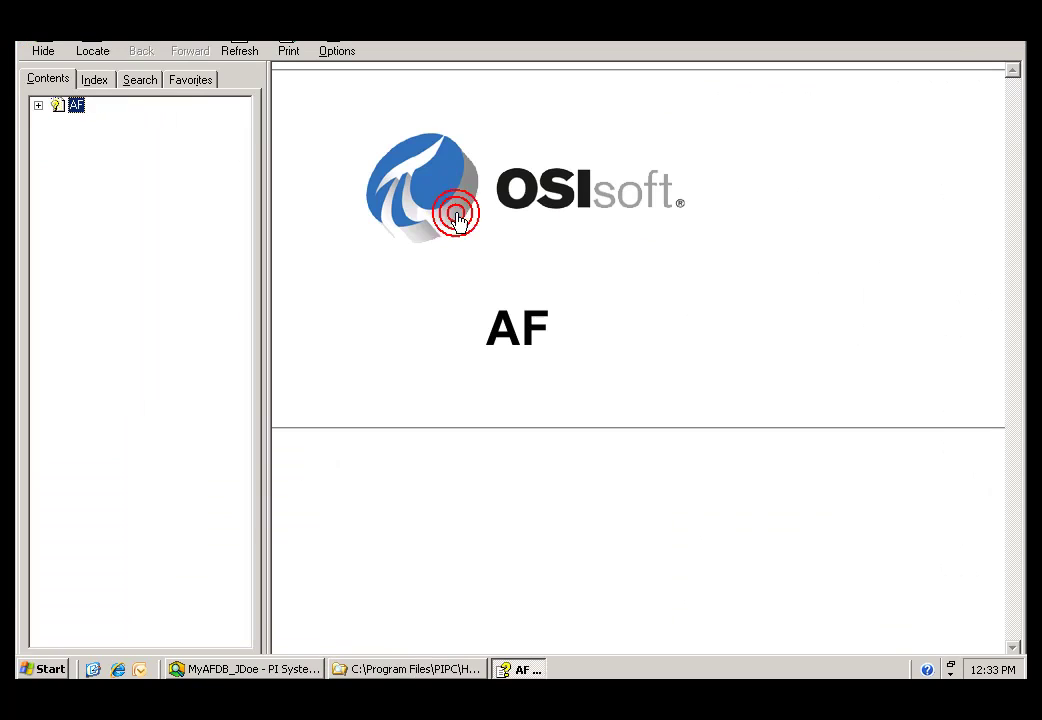
left_click(38, 105)
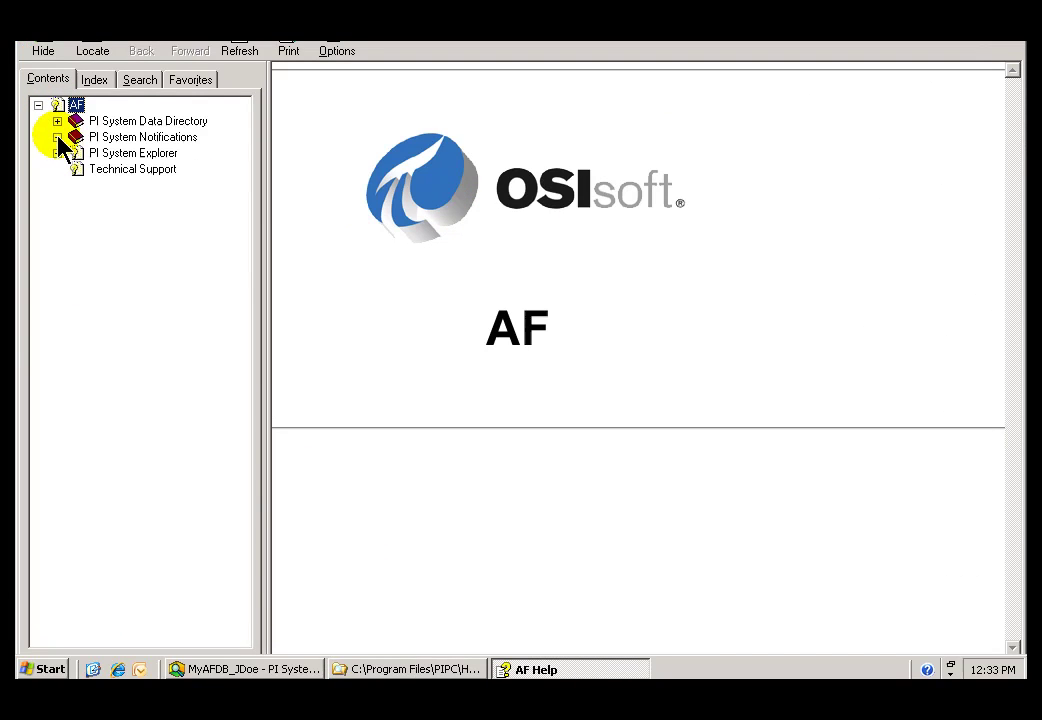
left_click(57, 137)
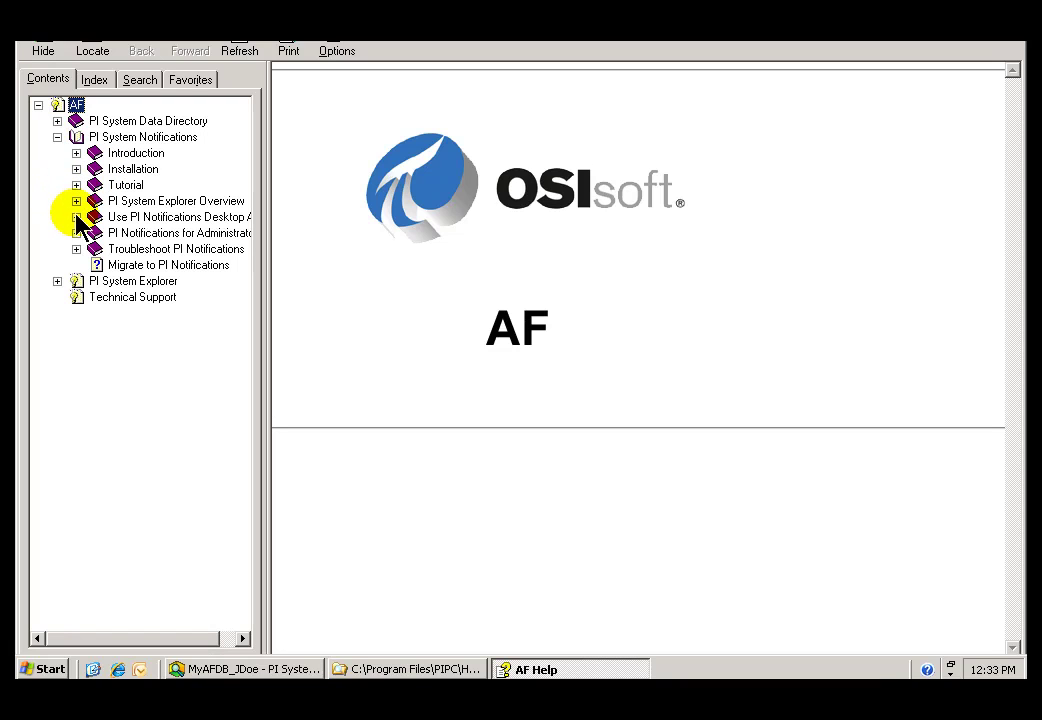
left_click(57, 137)
left_click(57, 121)
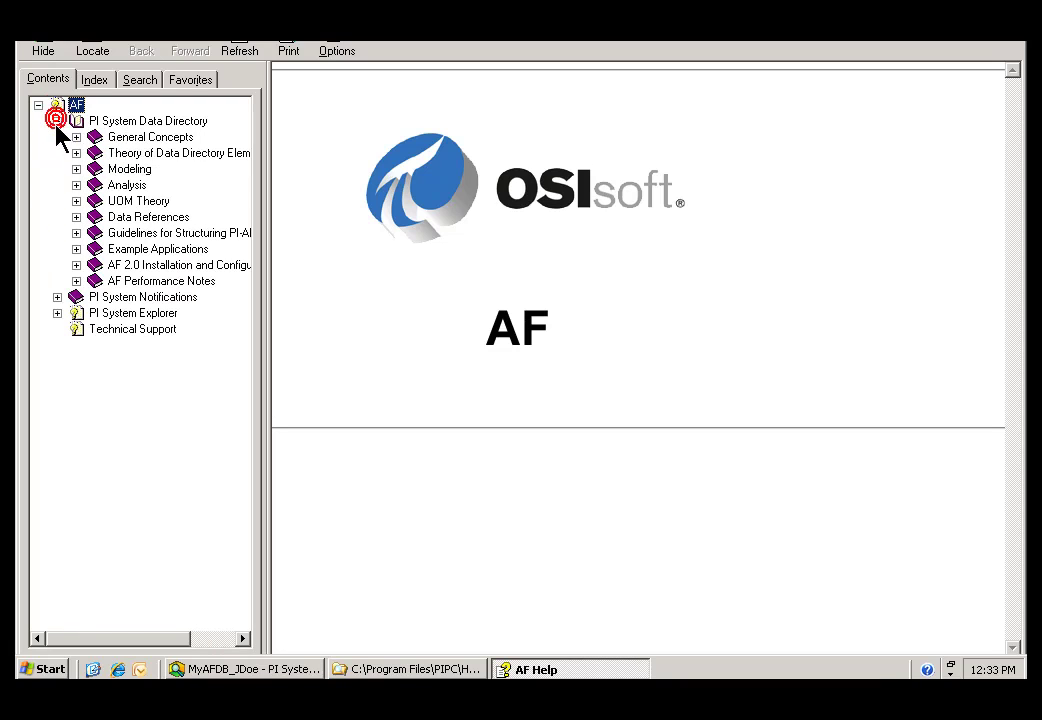
left_click(76, 217)
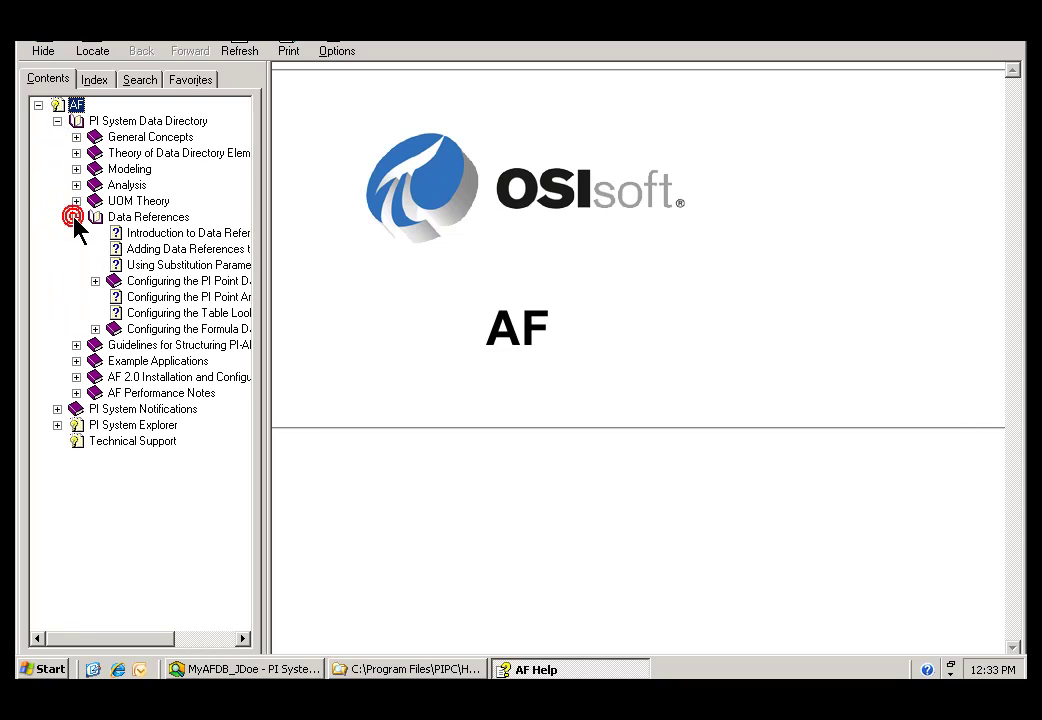
left_click(95, 281)
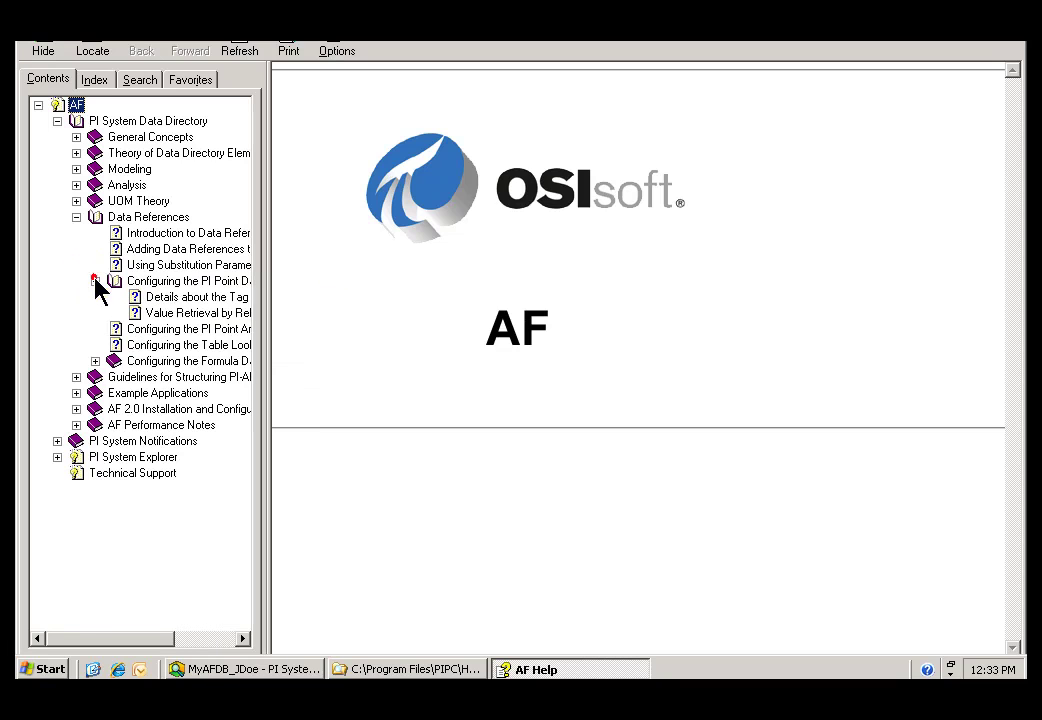
left_click(176, 281)
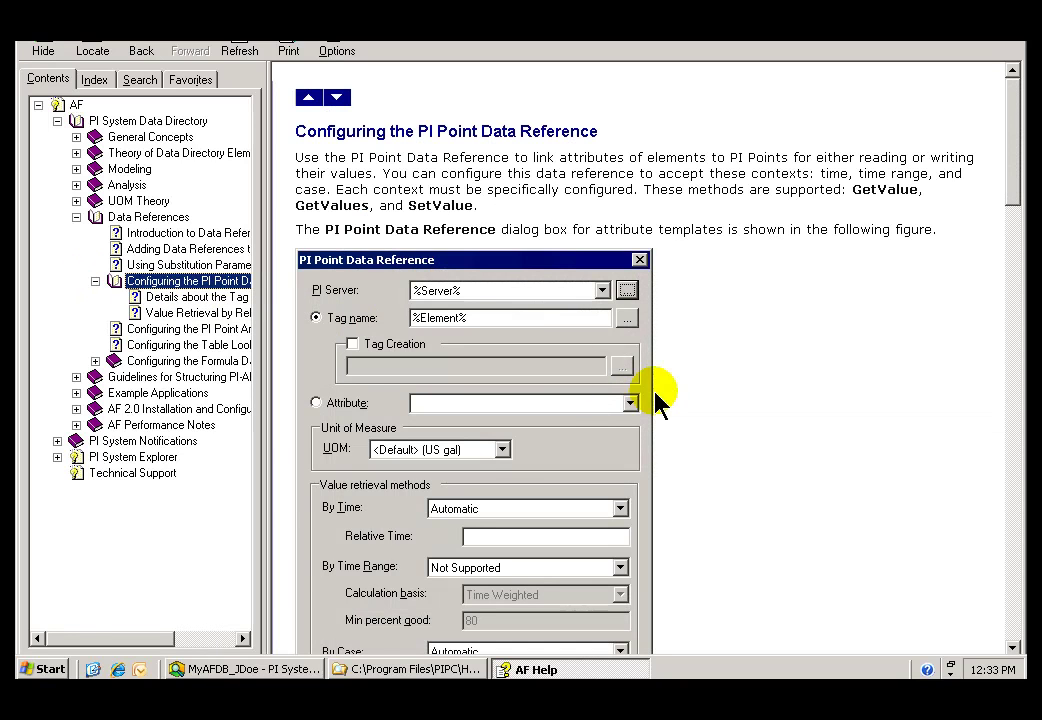
Read the configuration steps and Value Retrieval Methods, then close Help and return to PI System Explorer
left_click(1017, 460)
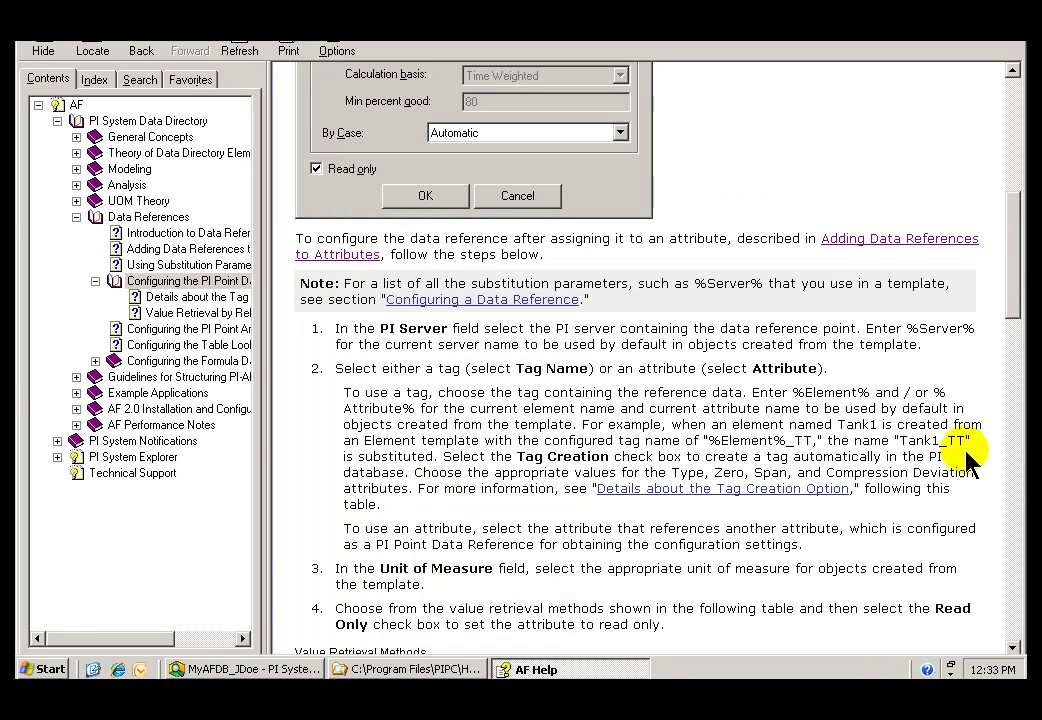
left_click(1015, 578)
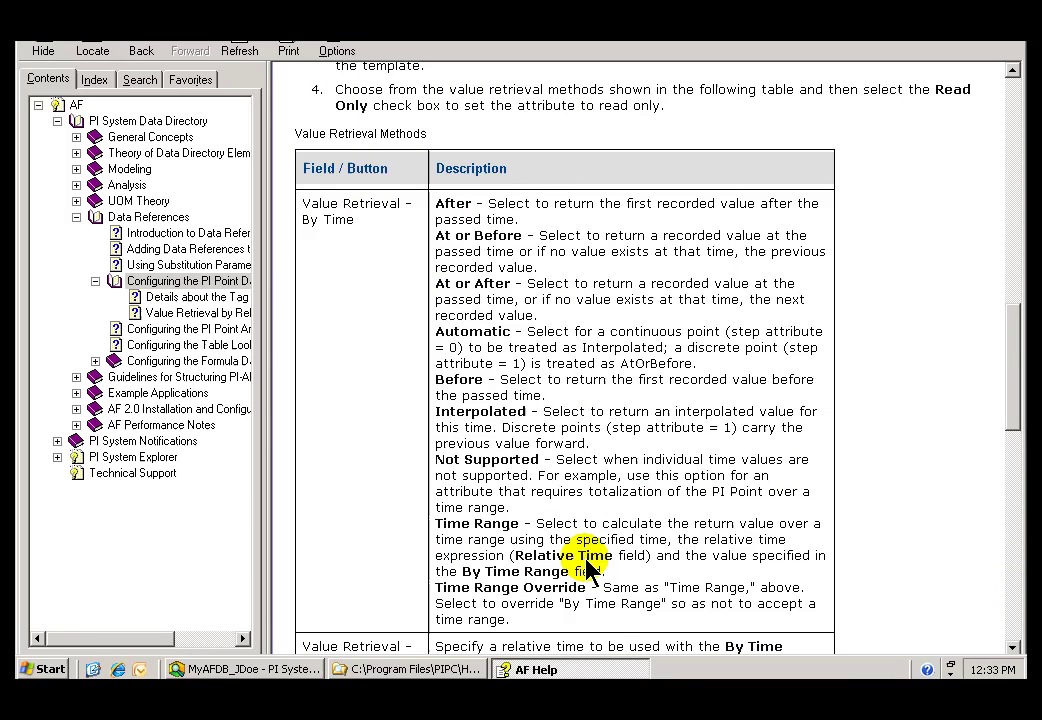
left_click(1015, 560)
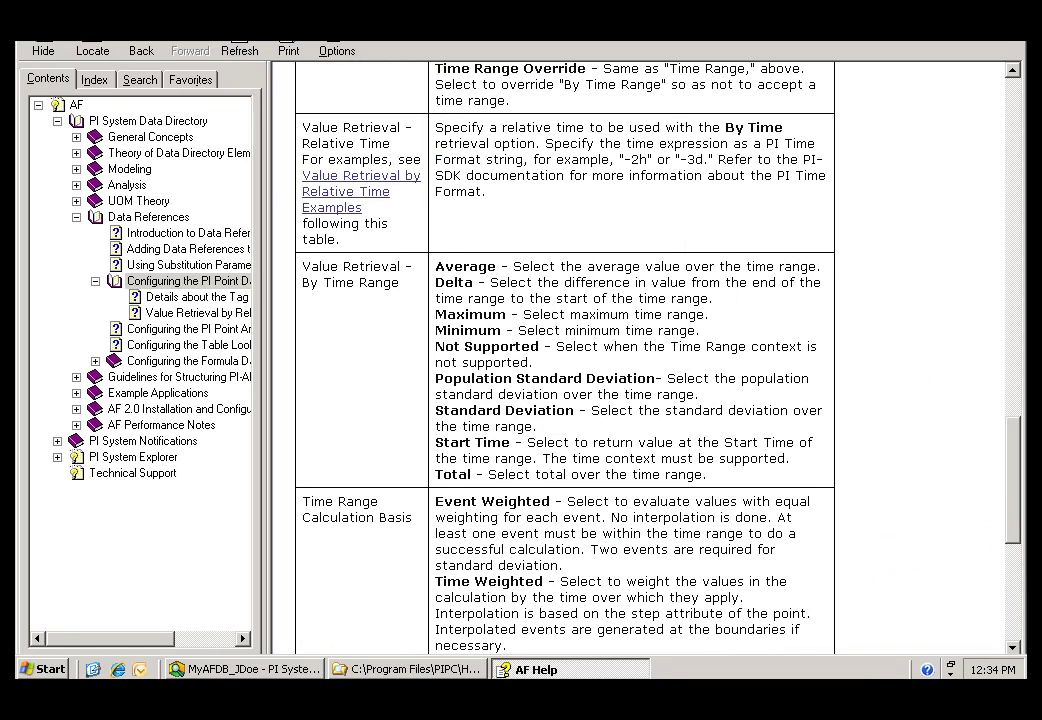
key("alt+F4")
left_click(171, 50)
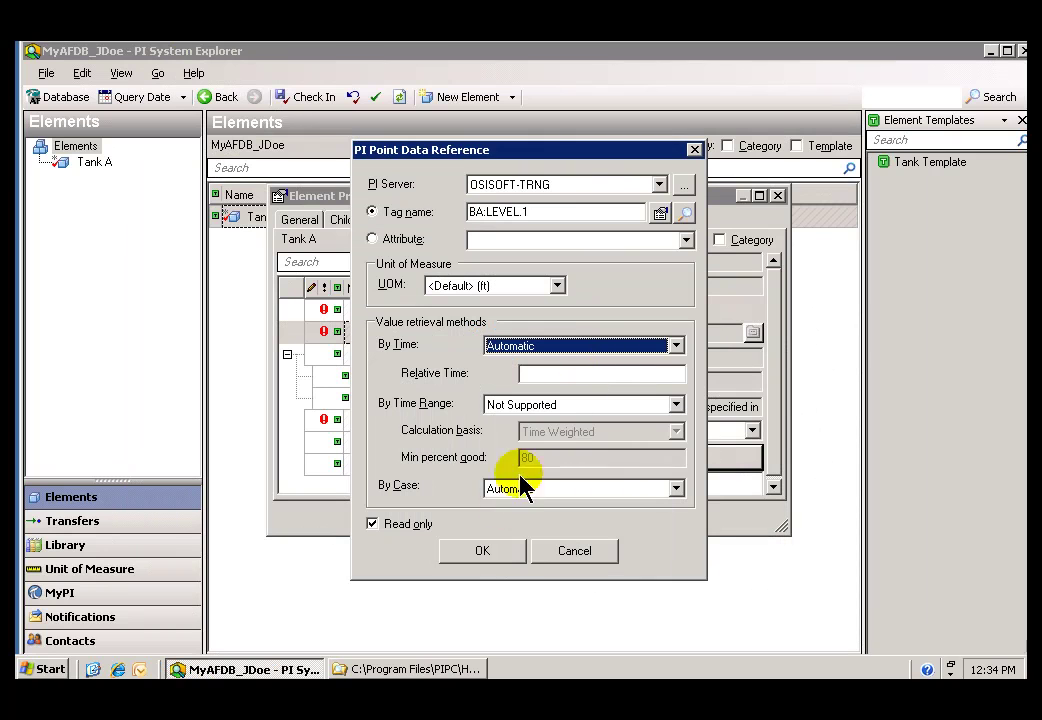
Accept the BA:LEVEL.1 point settings and close Tank A's Element Properties with OK
left_click(468, 551)
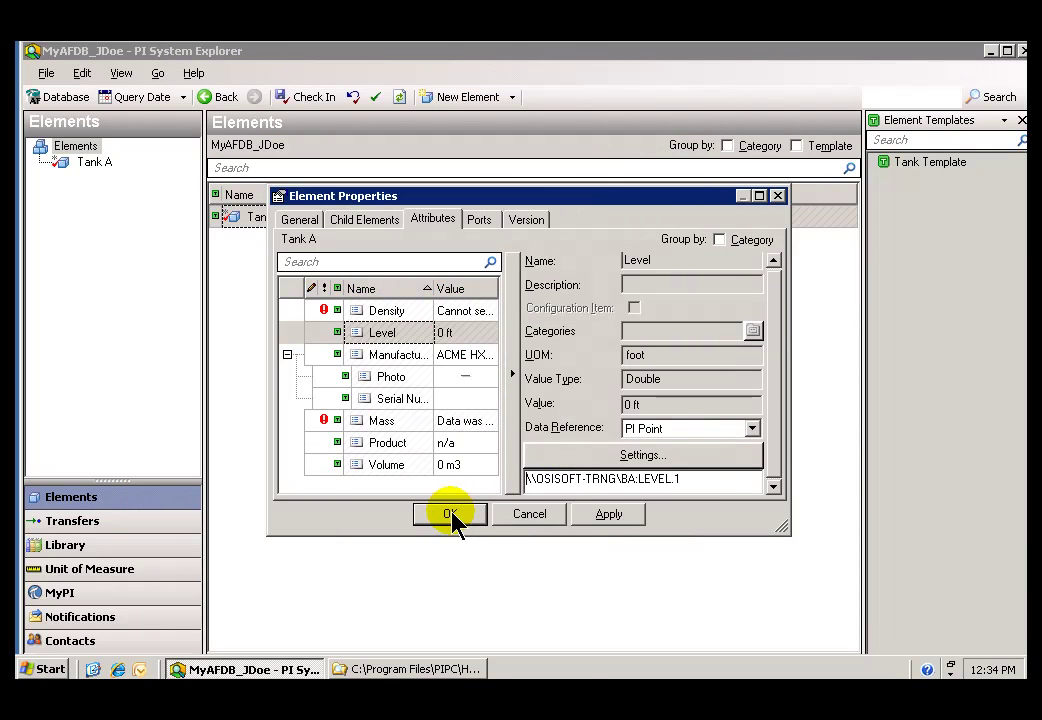
left_click(452, 516)
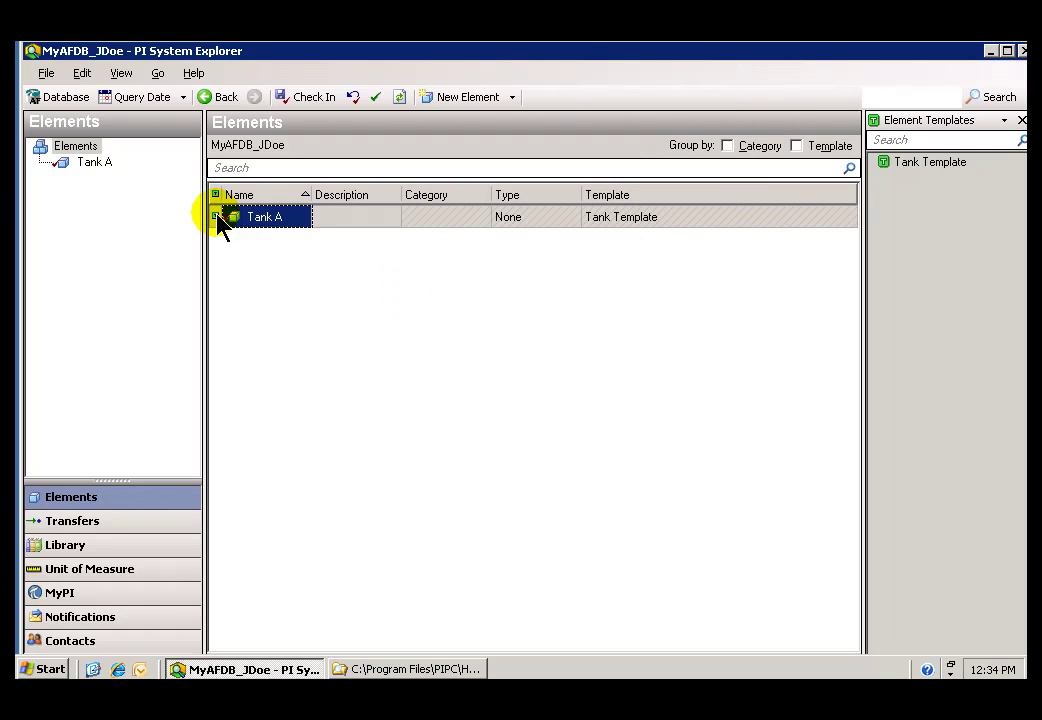
Verify Tank A's Level reads 0 ft from BA:LEVEL.1, then select the Volume attribute
left_click(85, 160)
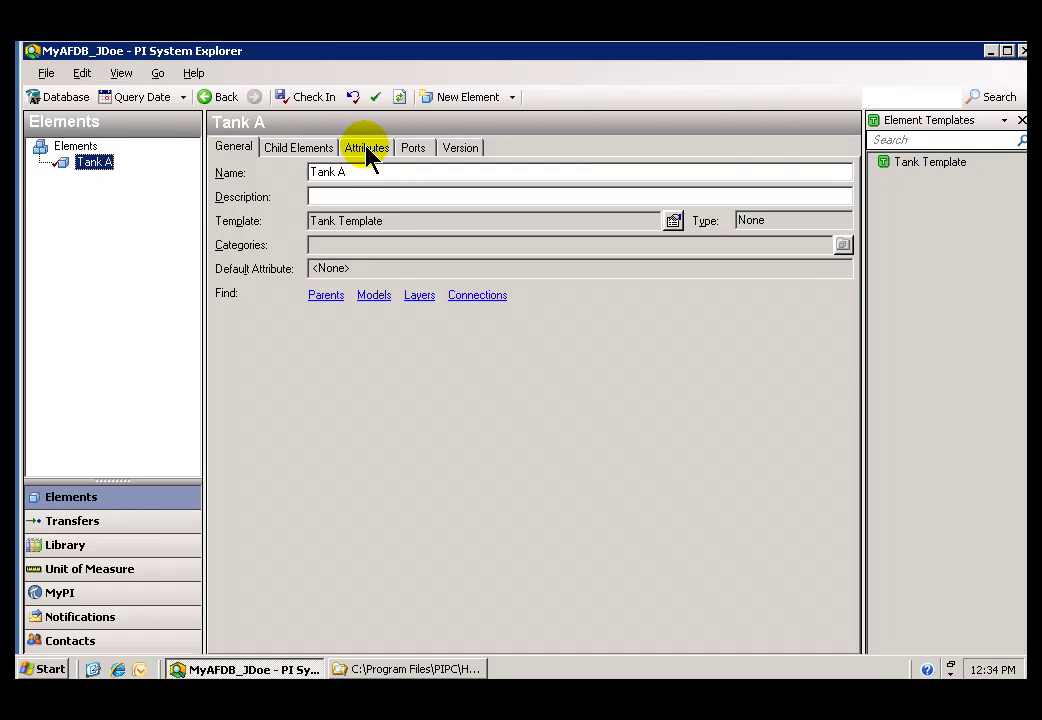
left_click(368, 150)
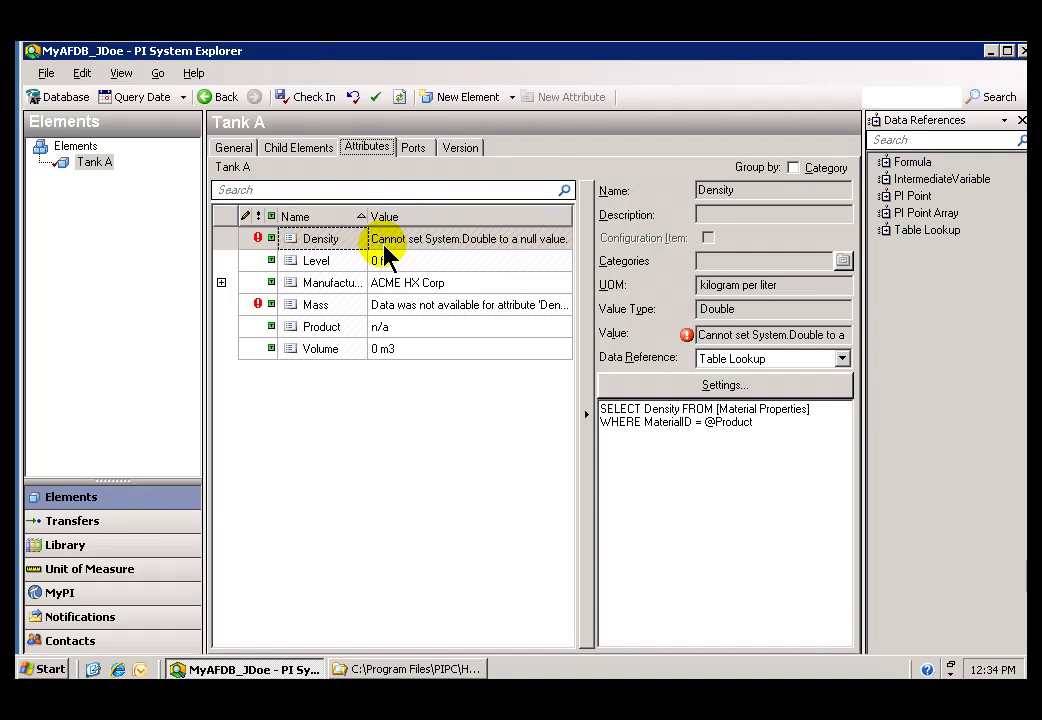
left_click(267, 262)
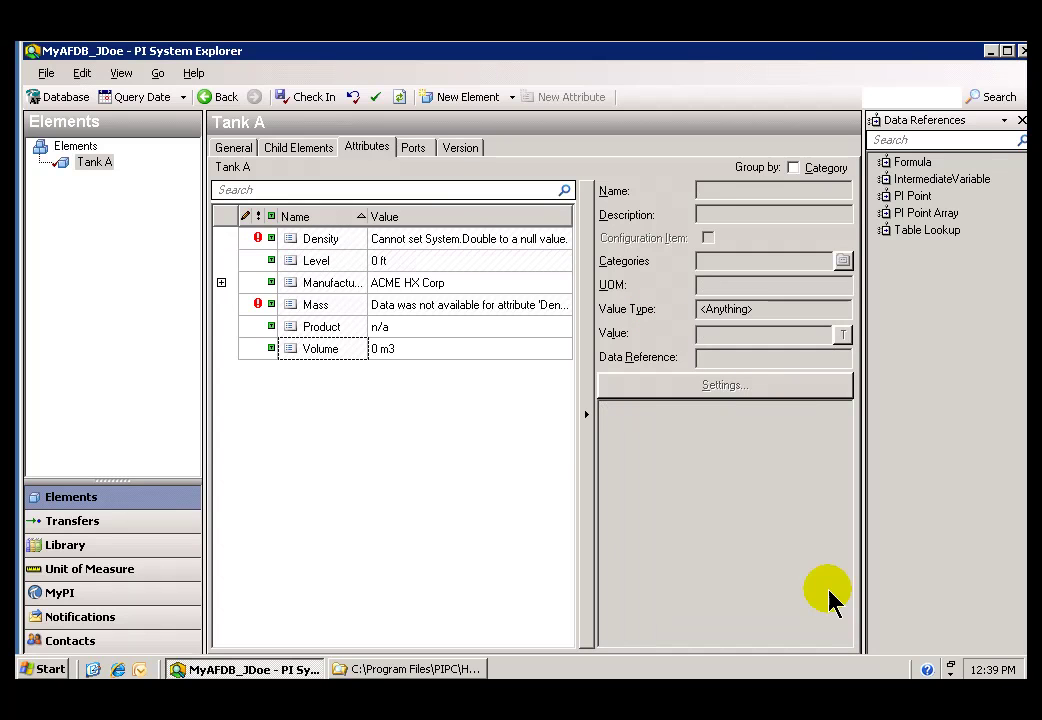
left_click(378, 262)
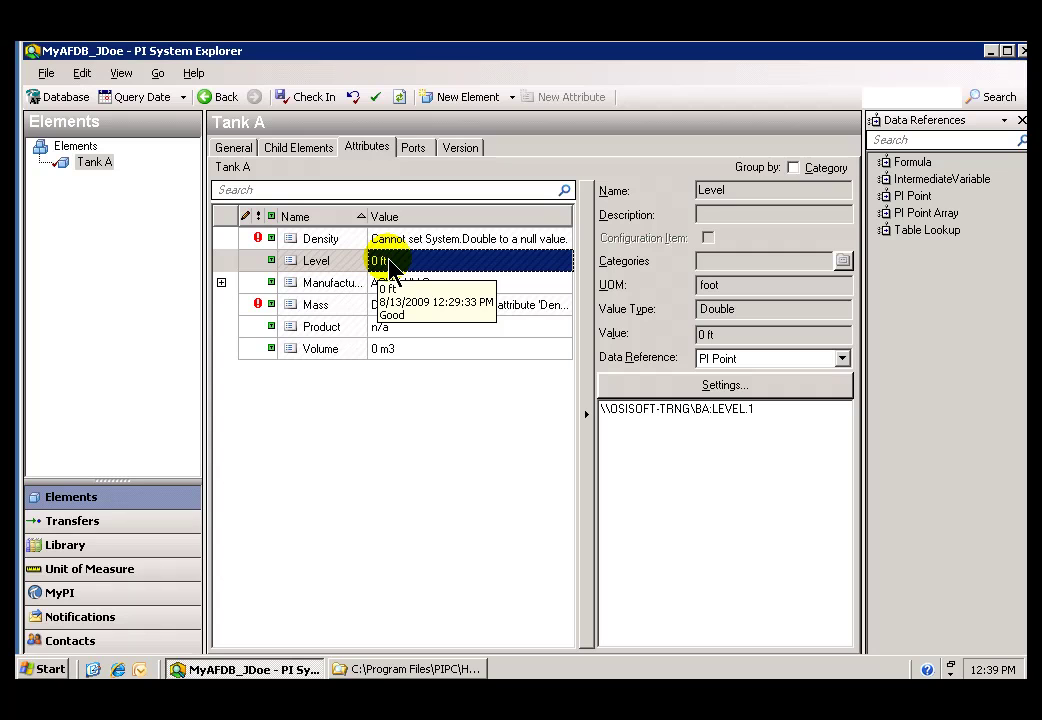
left_click(333, 350)
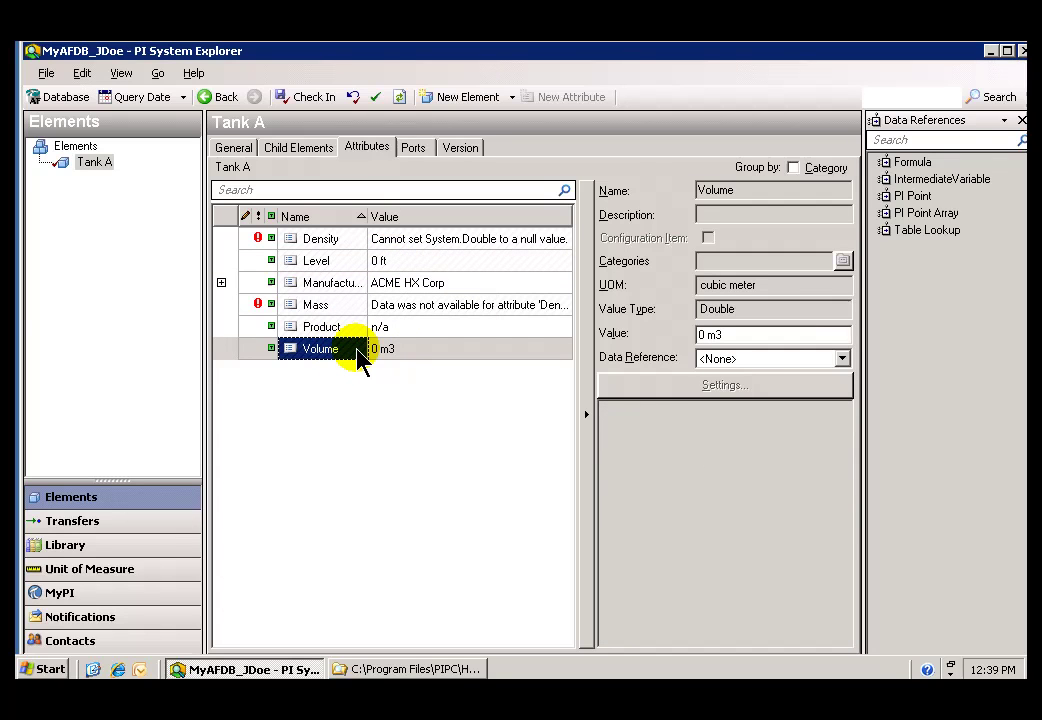
Make Volume a PI Point reference to tag cdt158 and confirm it reads 118.639198303223 m3
left_click(841, 358)
left_click(736, 414)
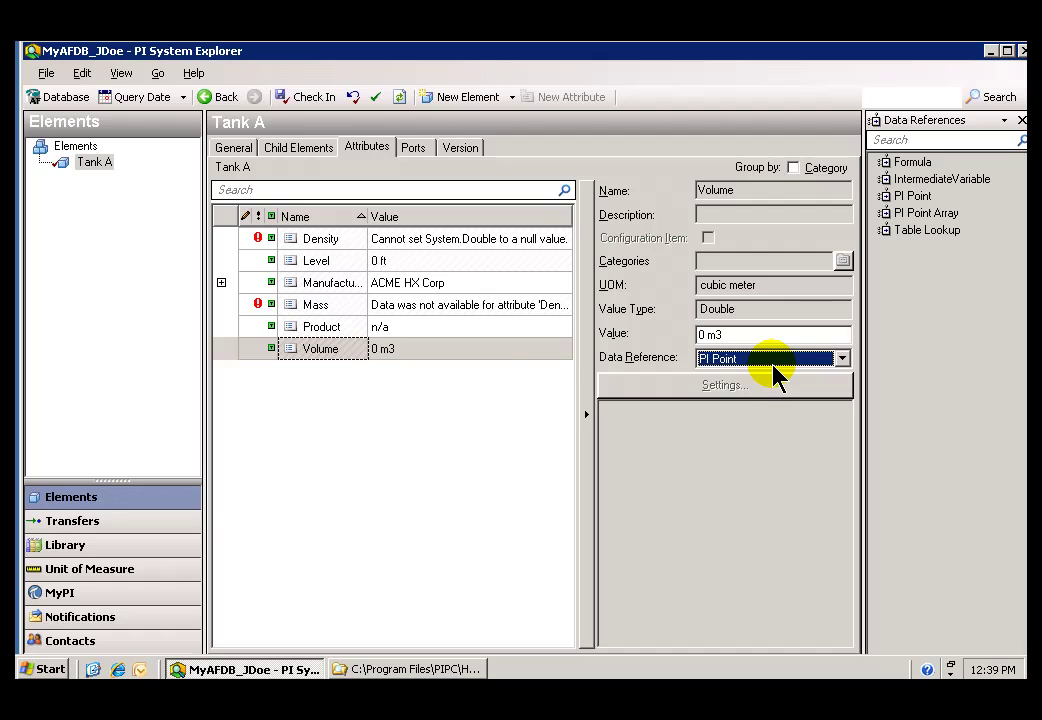
left_click(447, 352)
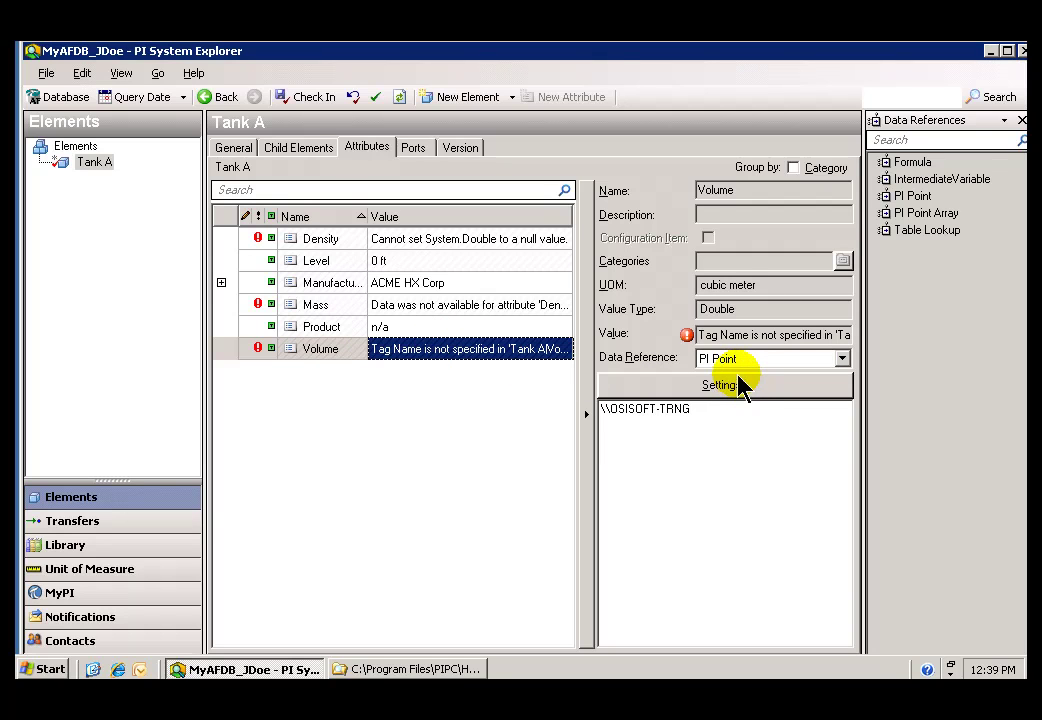
left_click(740, 390)
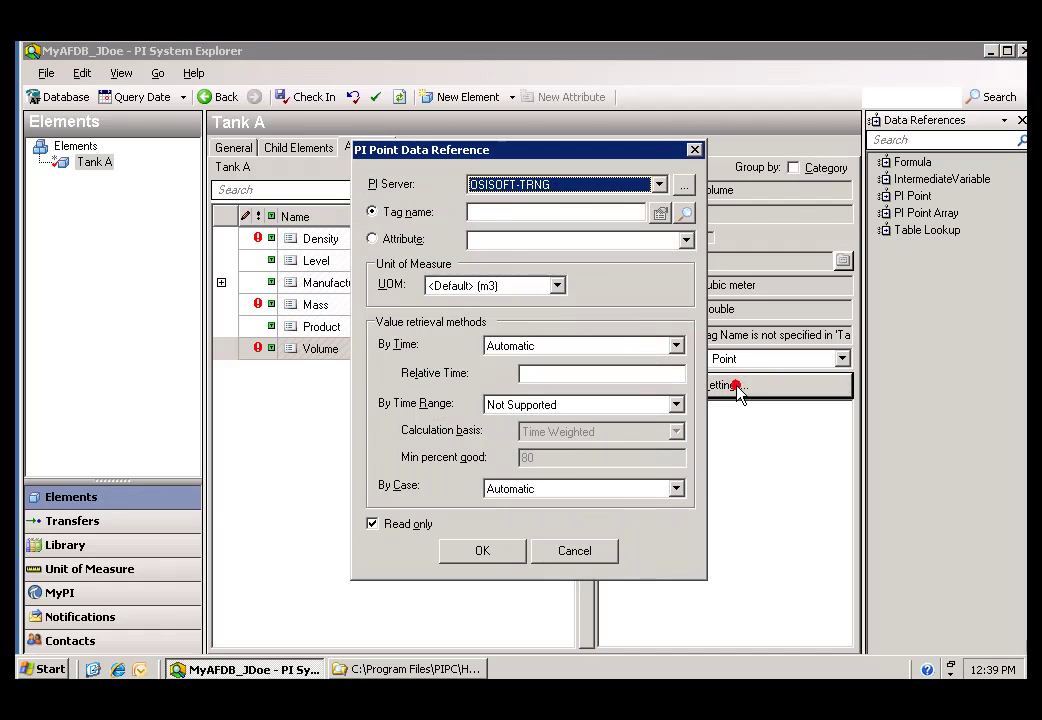
left_click(502, 212)
type("cdt15")
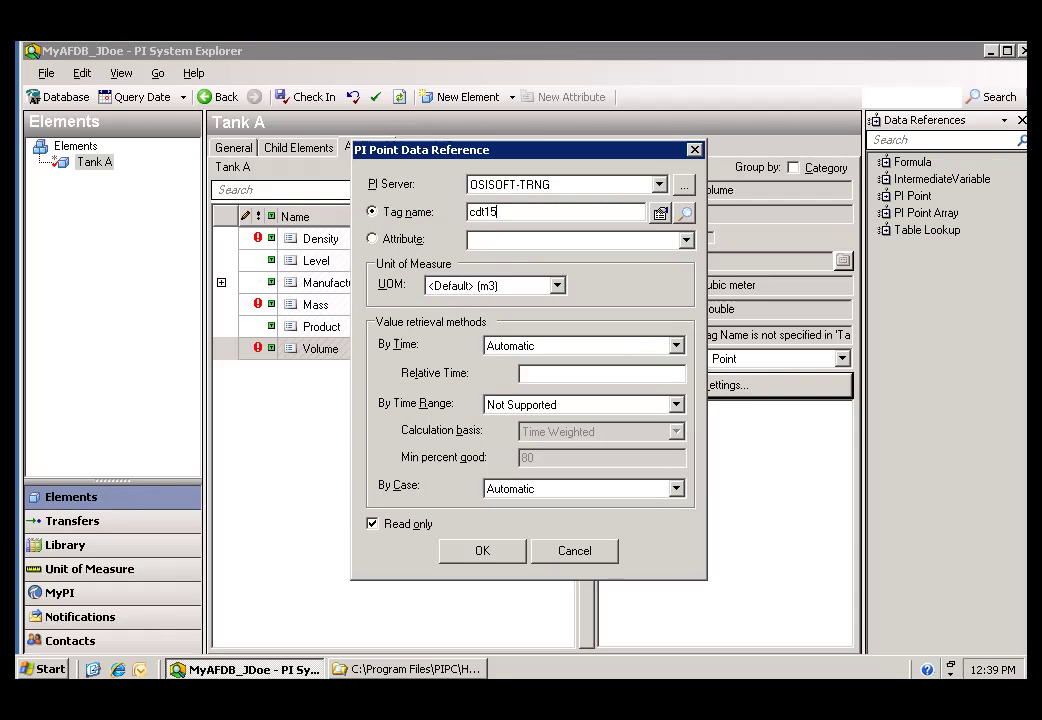
type("8")
left_click(495, 238)
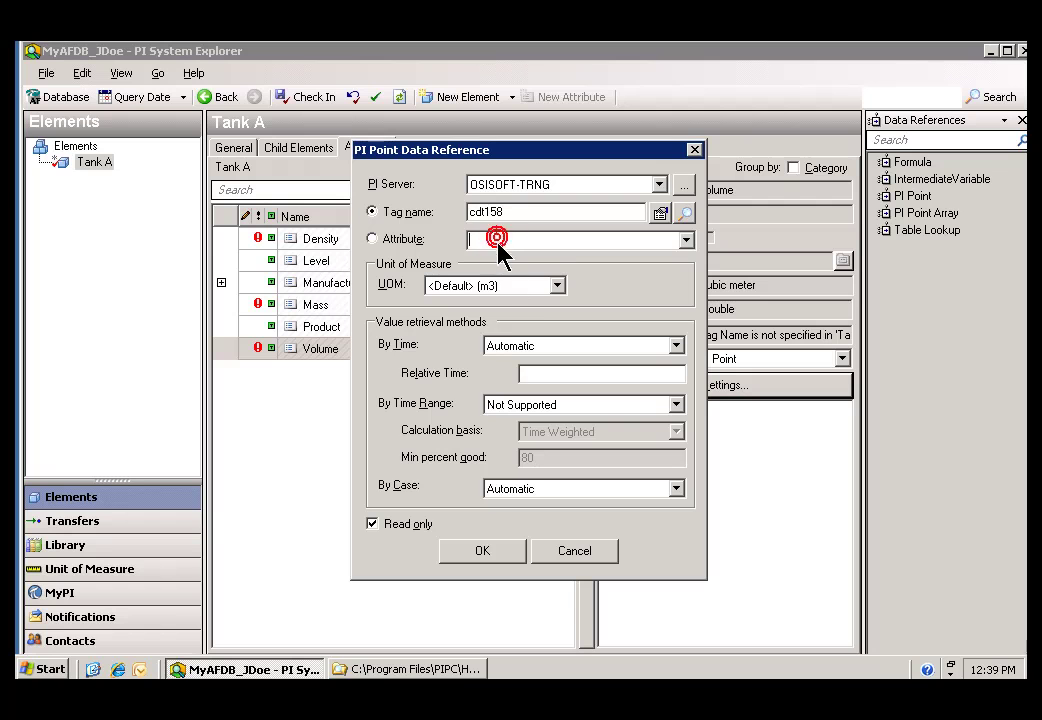
left_click(495, 557)
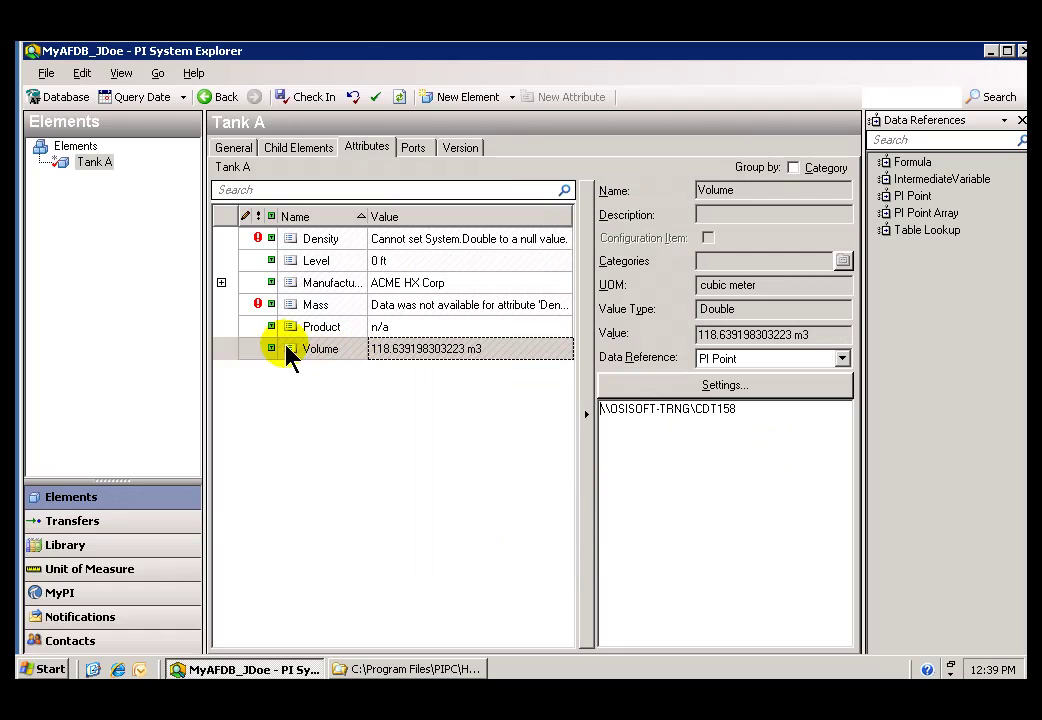
left_click(382, 358)
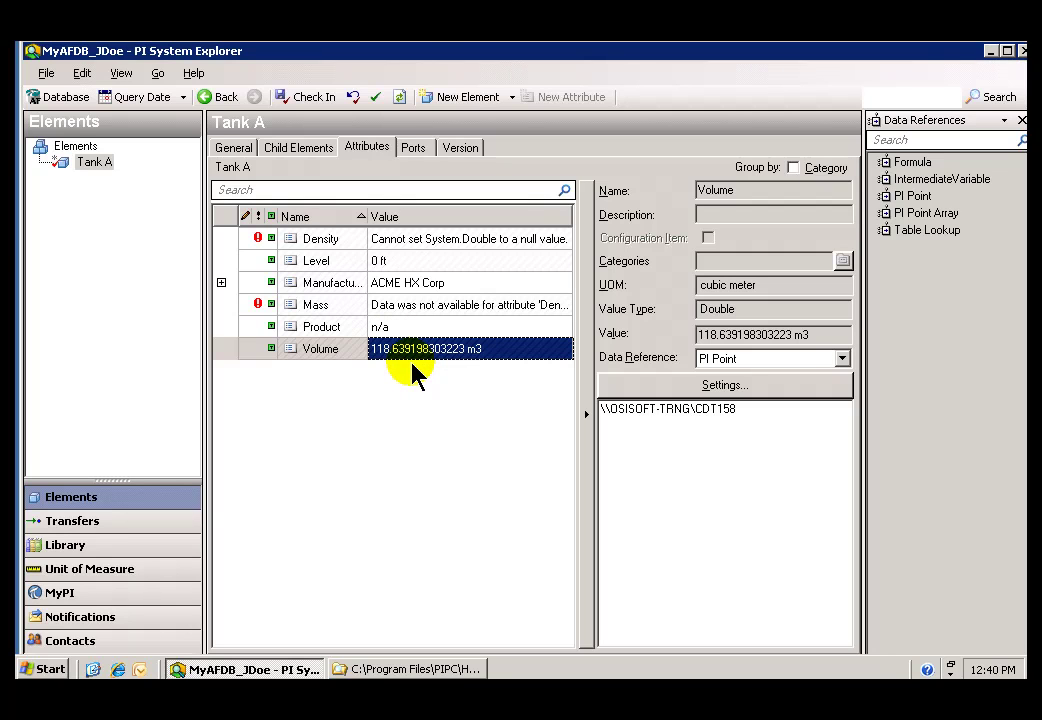
Replace the Product attribute's n/a value with HC1500
left_click(320, 327)
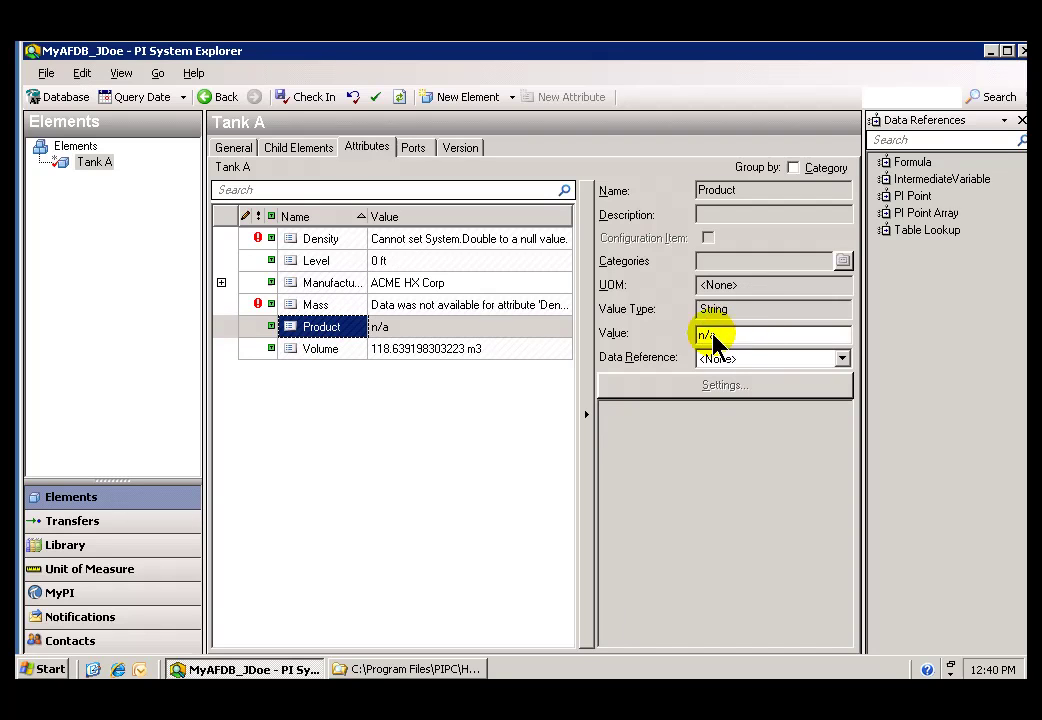
left_click_drag(728, 343, 665, 341)
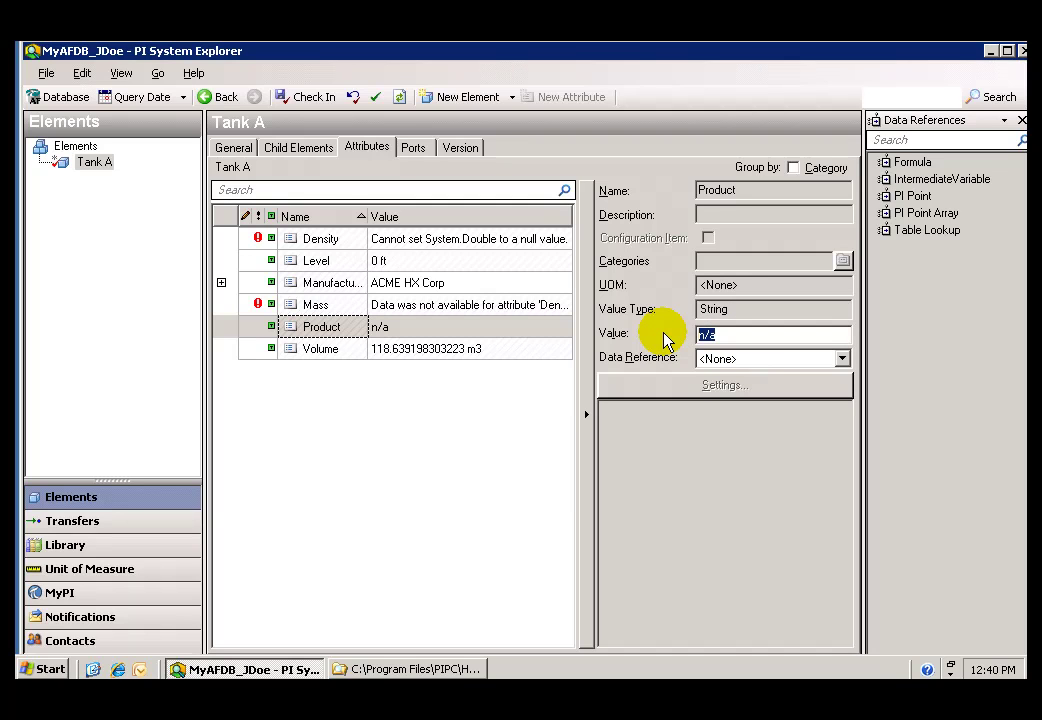
type("HC1500")
left_click(341, 350)
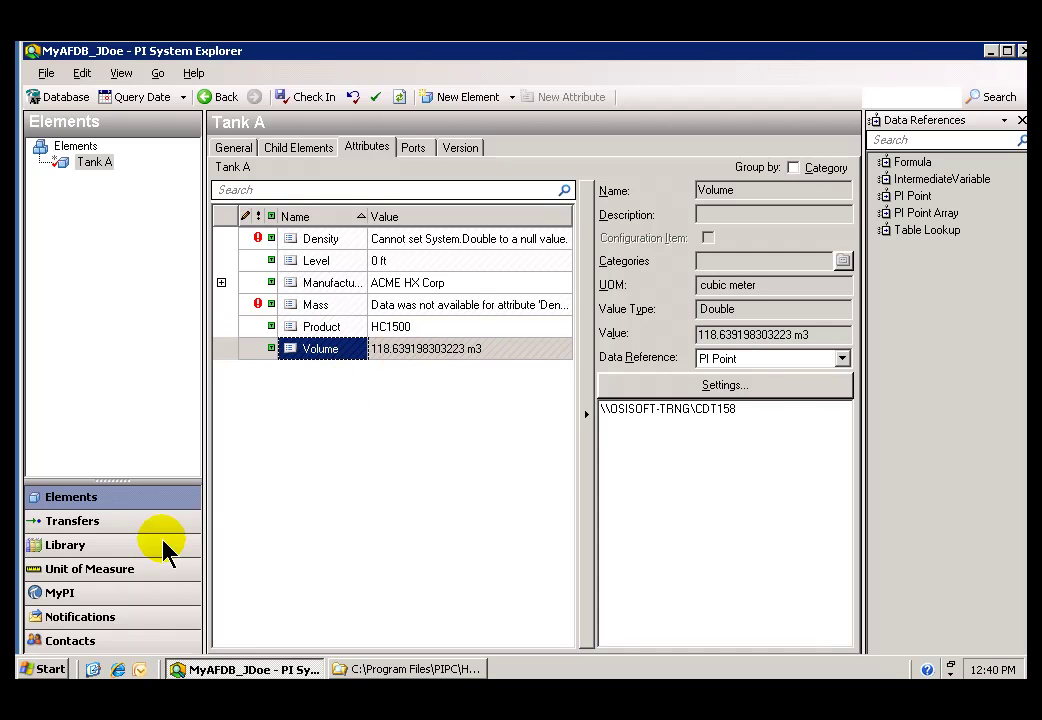
Review the Tank Template and Material Properties table, then confirm Tank A's Density reads 3.422 kg/L
left_click(73, 545)
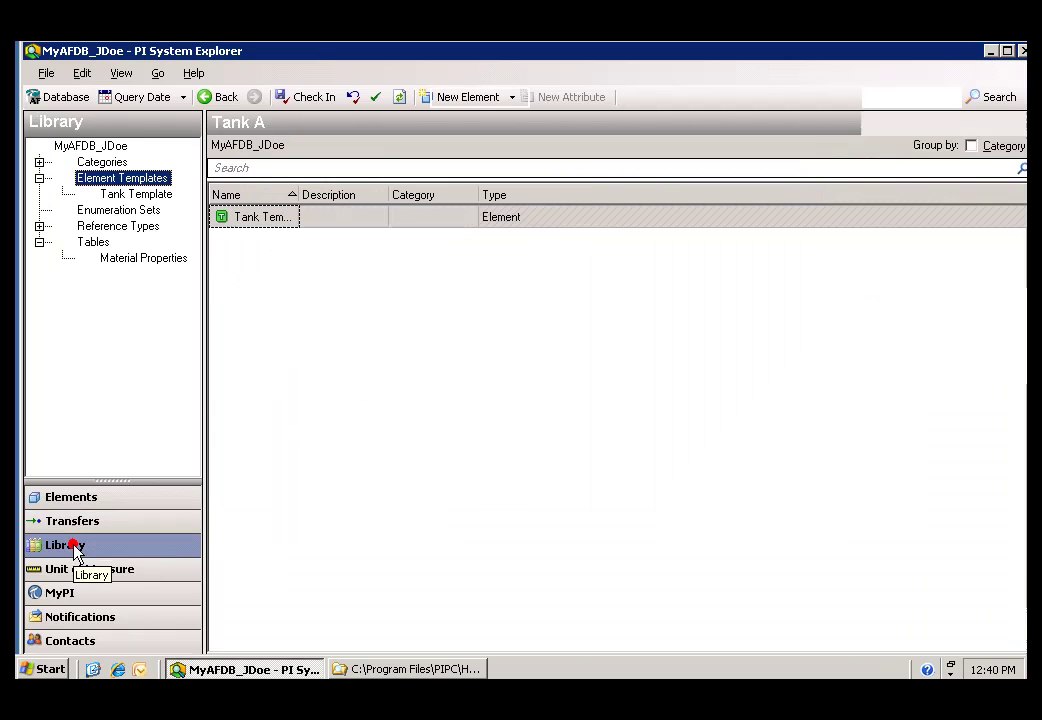
left_click(107, 194)
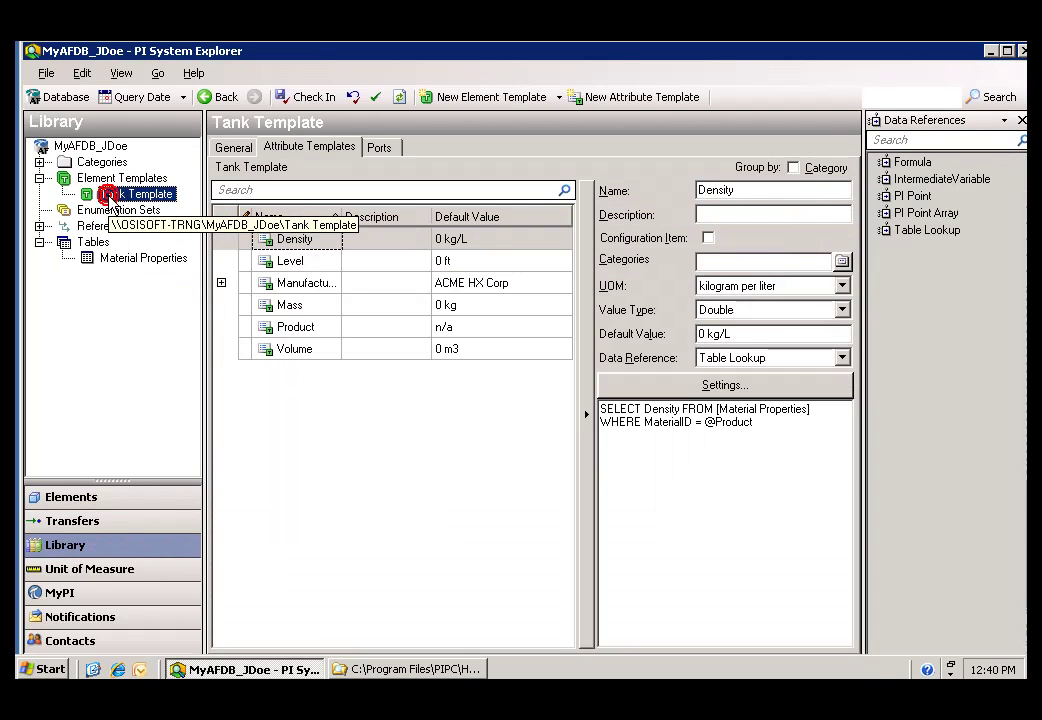
left_click(94, 258)
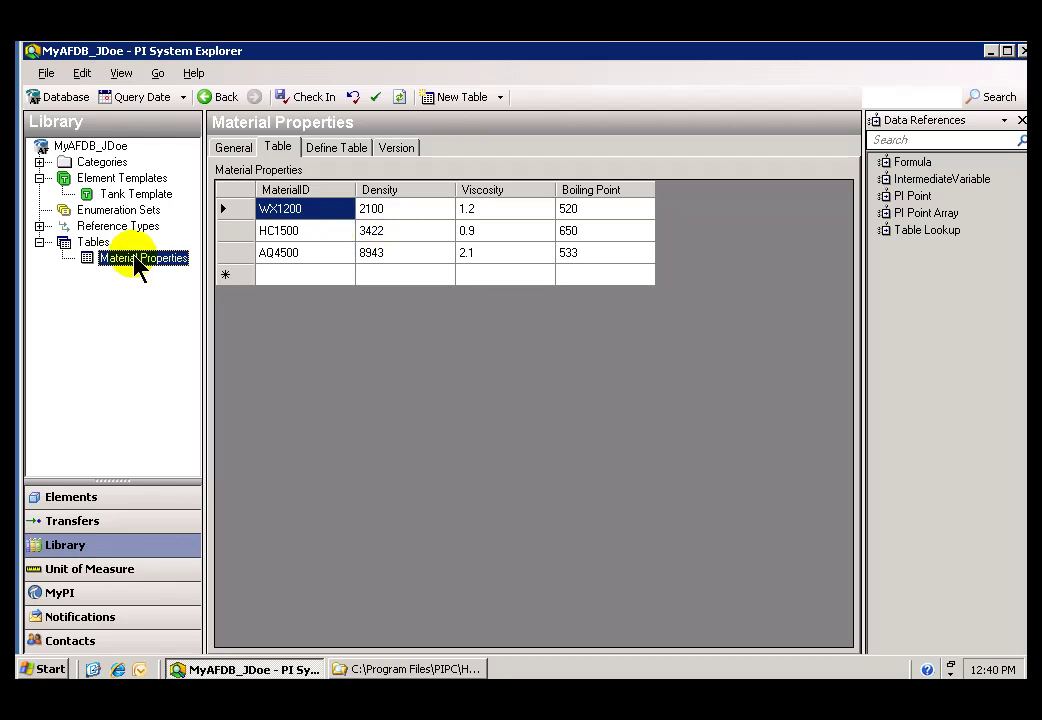
left_click(110, 194)
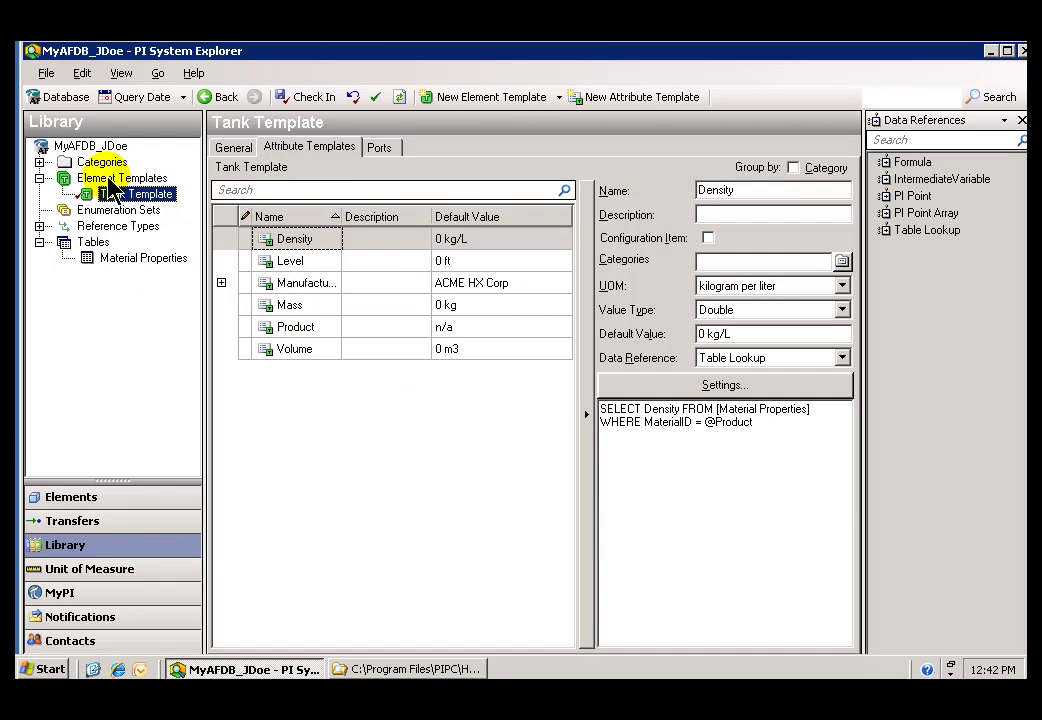
left_click(62, 499)
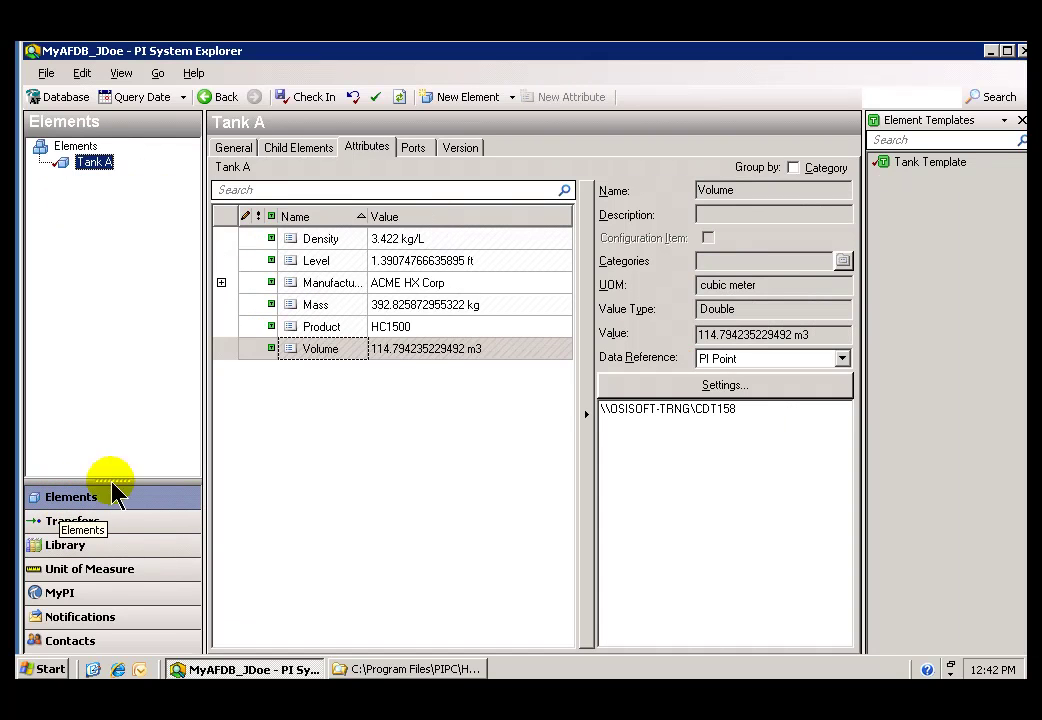
left_click(402, 333)
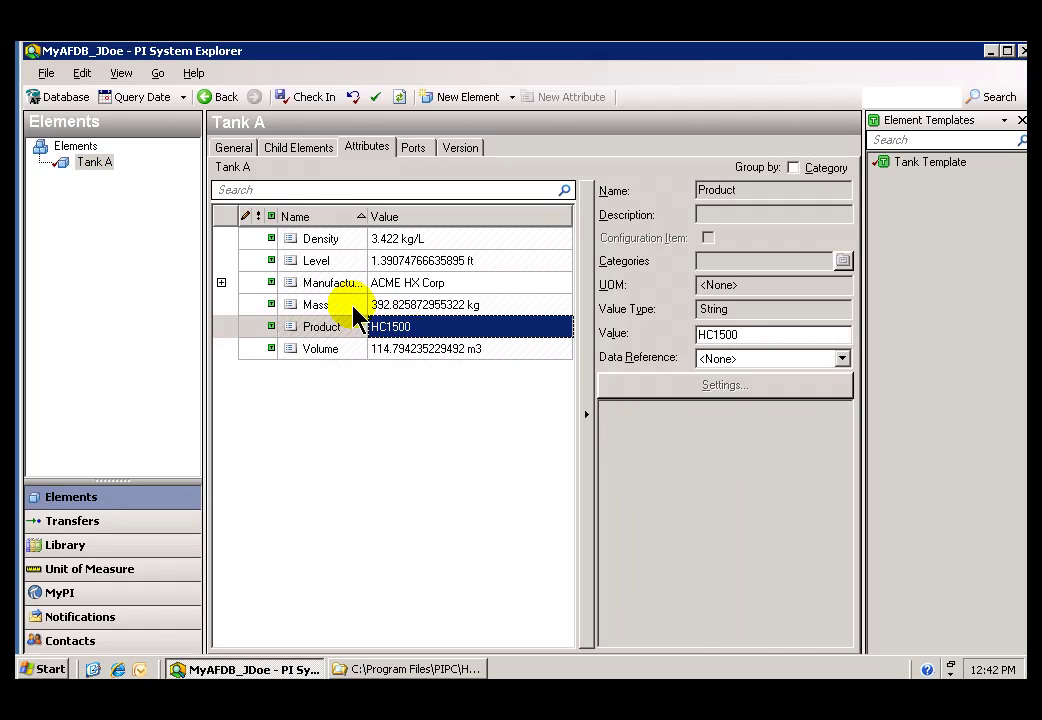
left_click(221, 282)
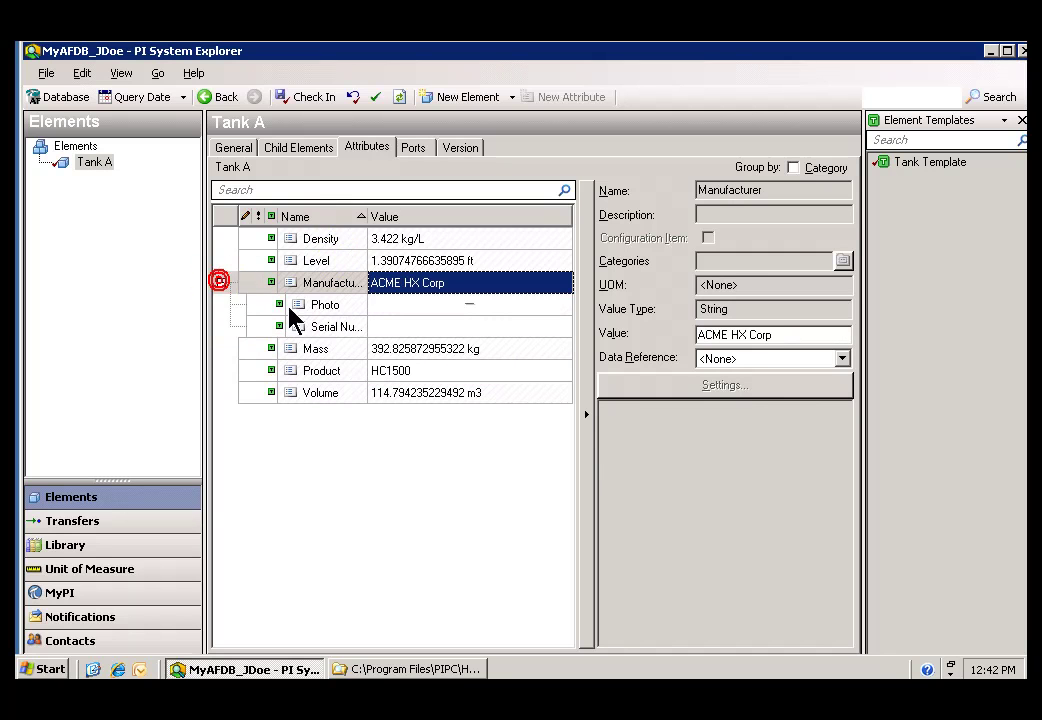
left_click(323, 327)
left_click(728, 336)
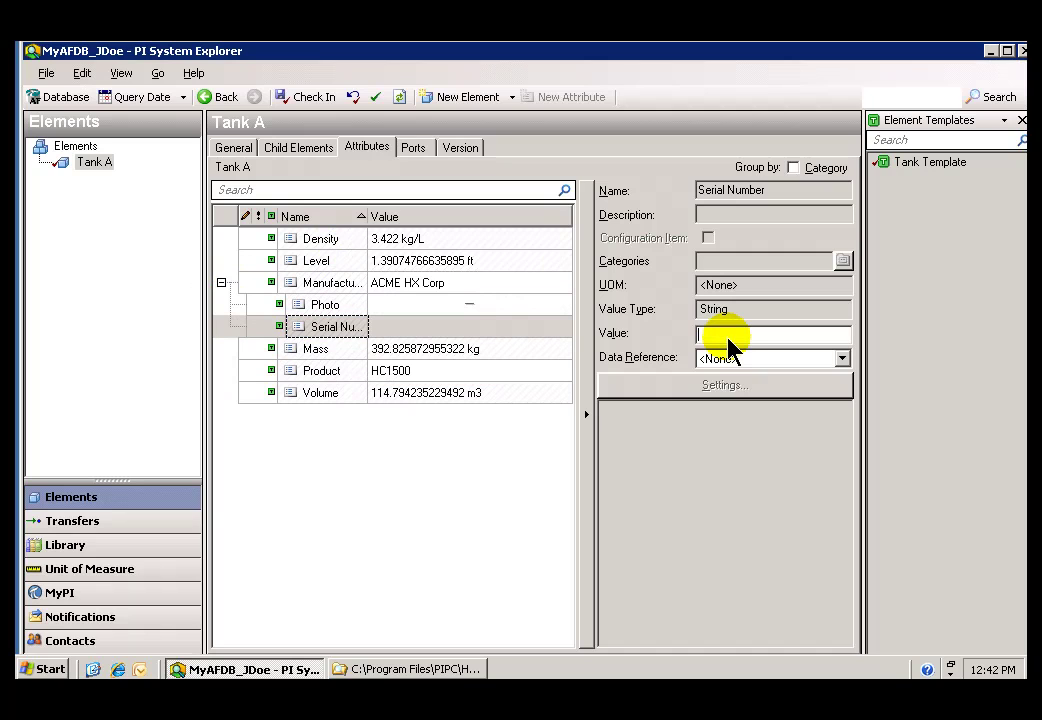
type("90122323-112")
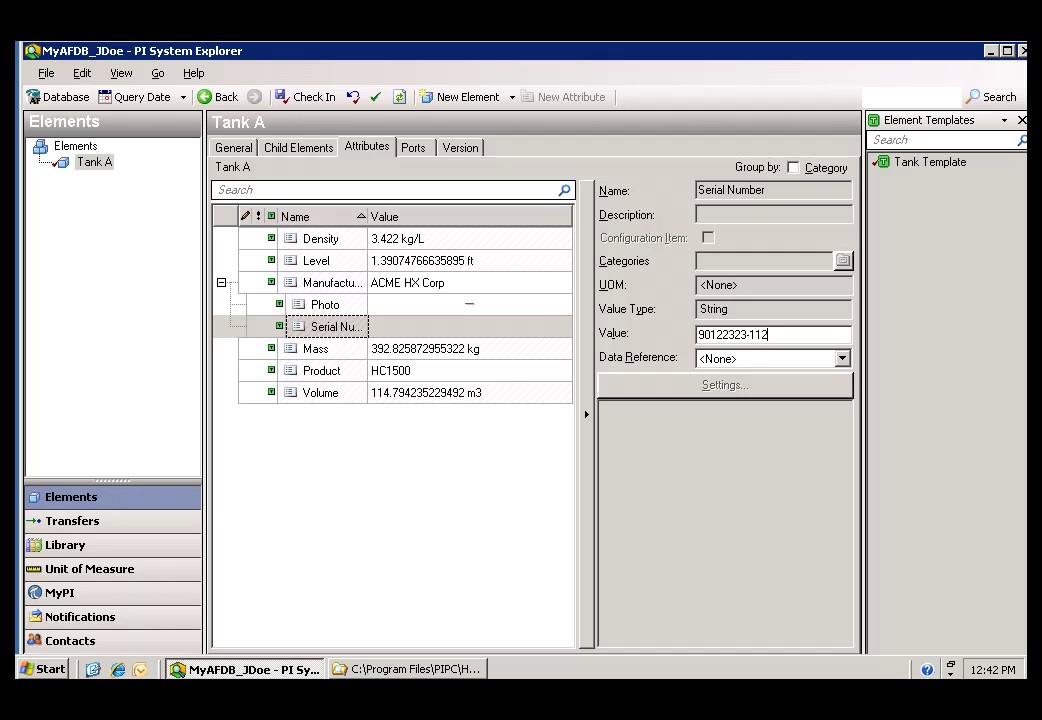
left_click(305, 306)
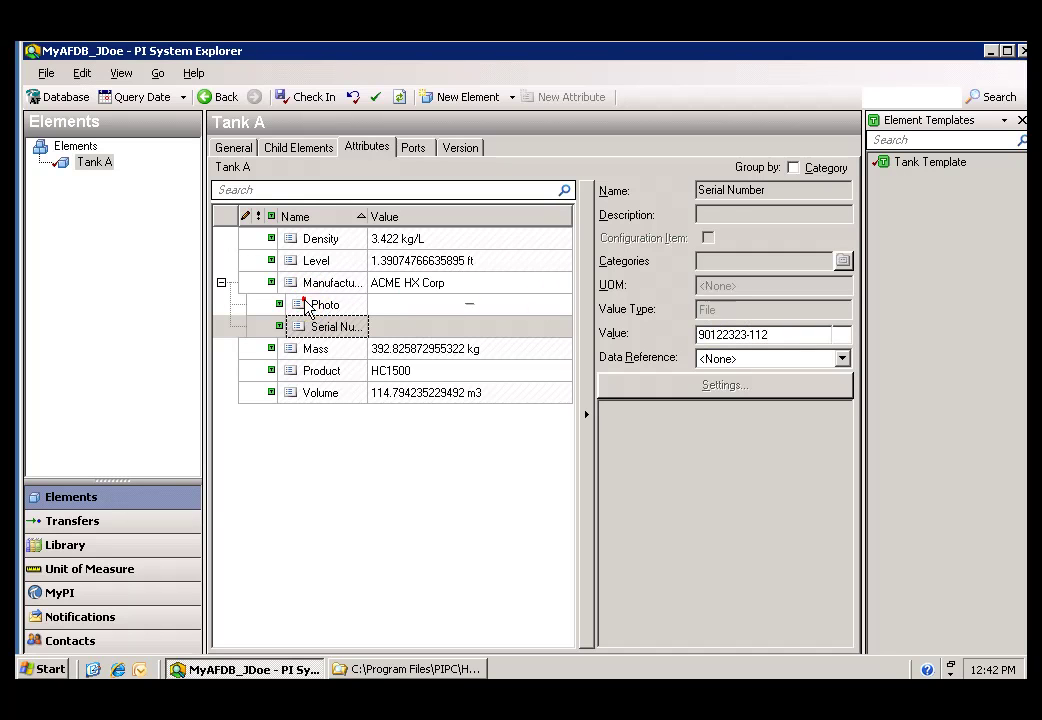
Upload osilogow.jpg from Program Files\PIPC\PISDK as the Photo attribute's value
left_click(810, 336)
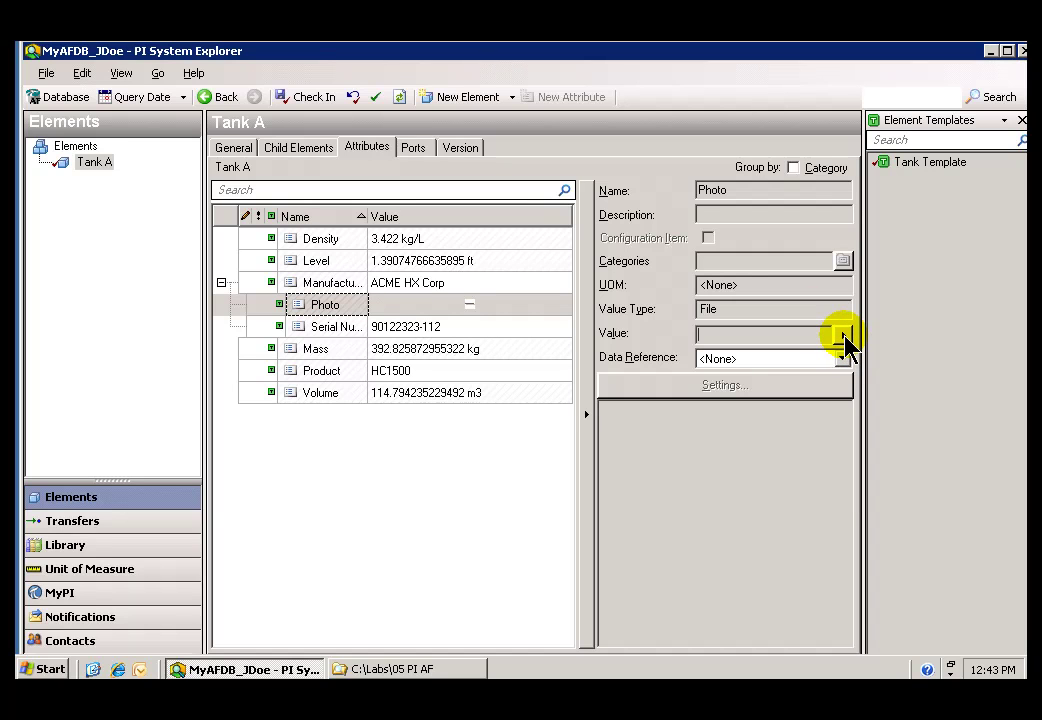
left_click(842, 338)
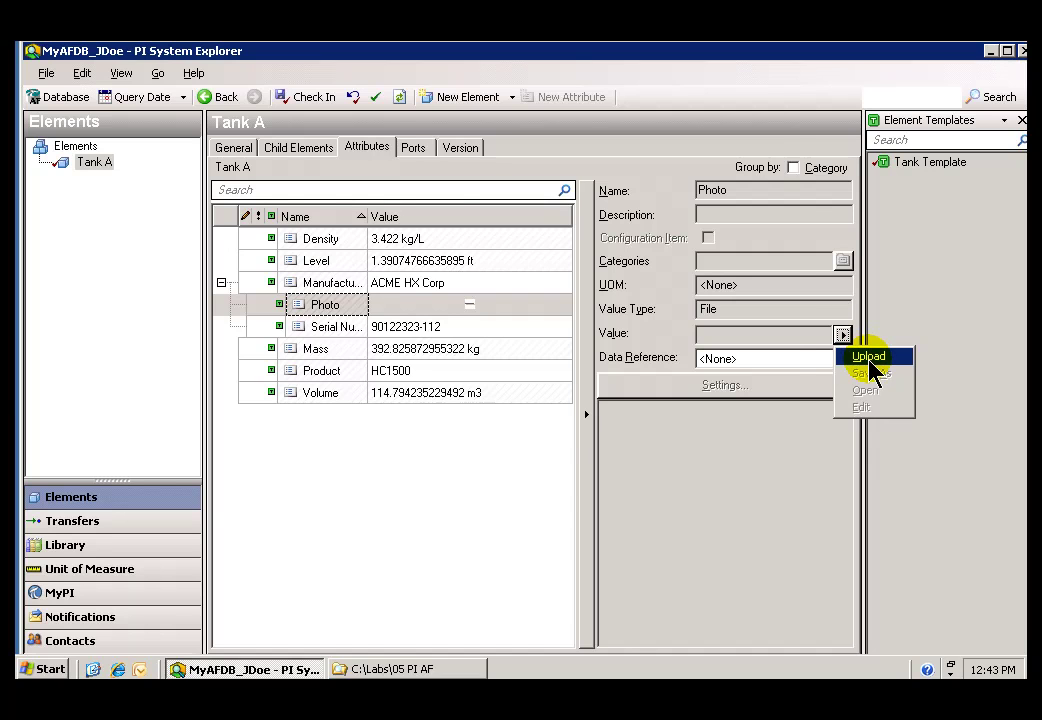
left_click(868, 357)
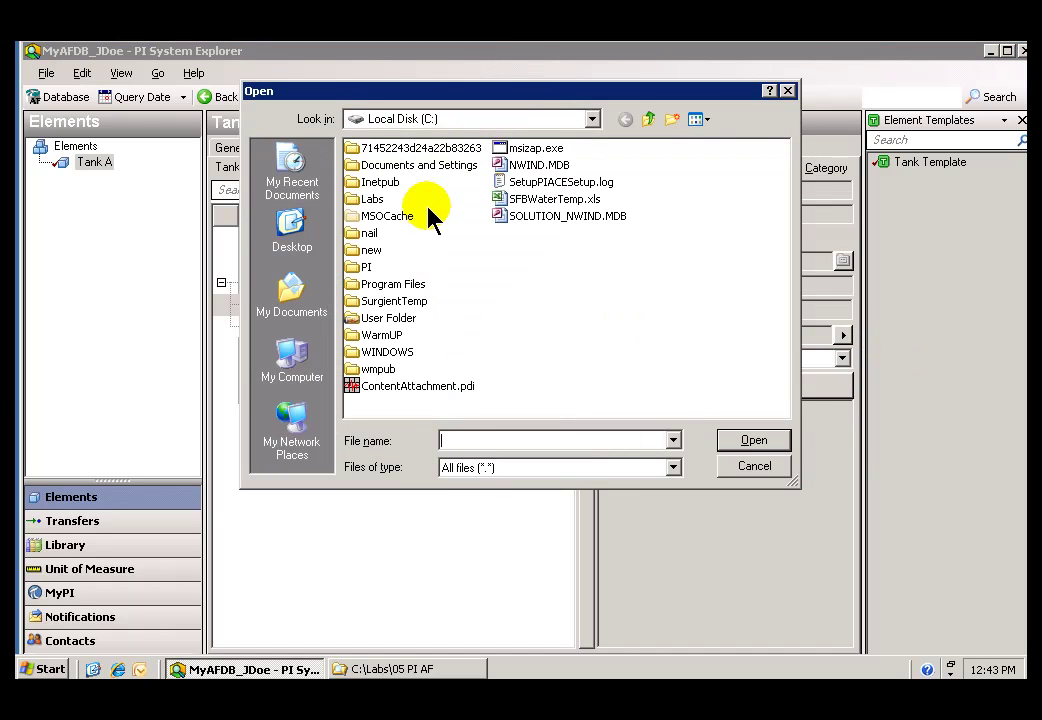
double_click(358, 285)
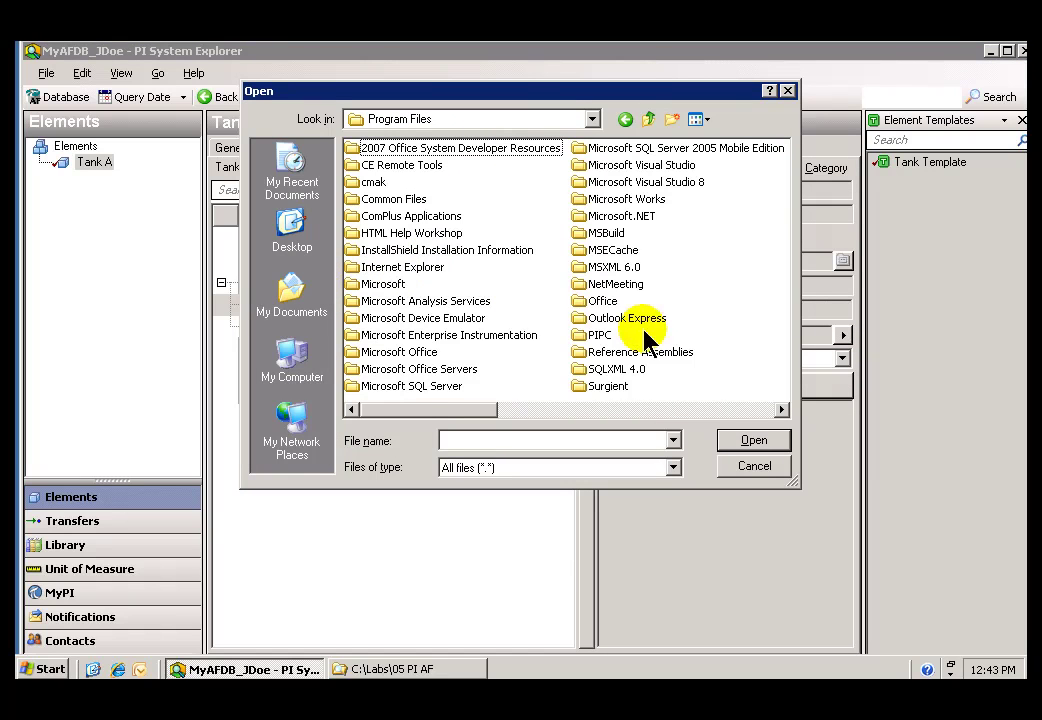
double_click(590, 335)
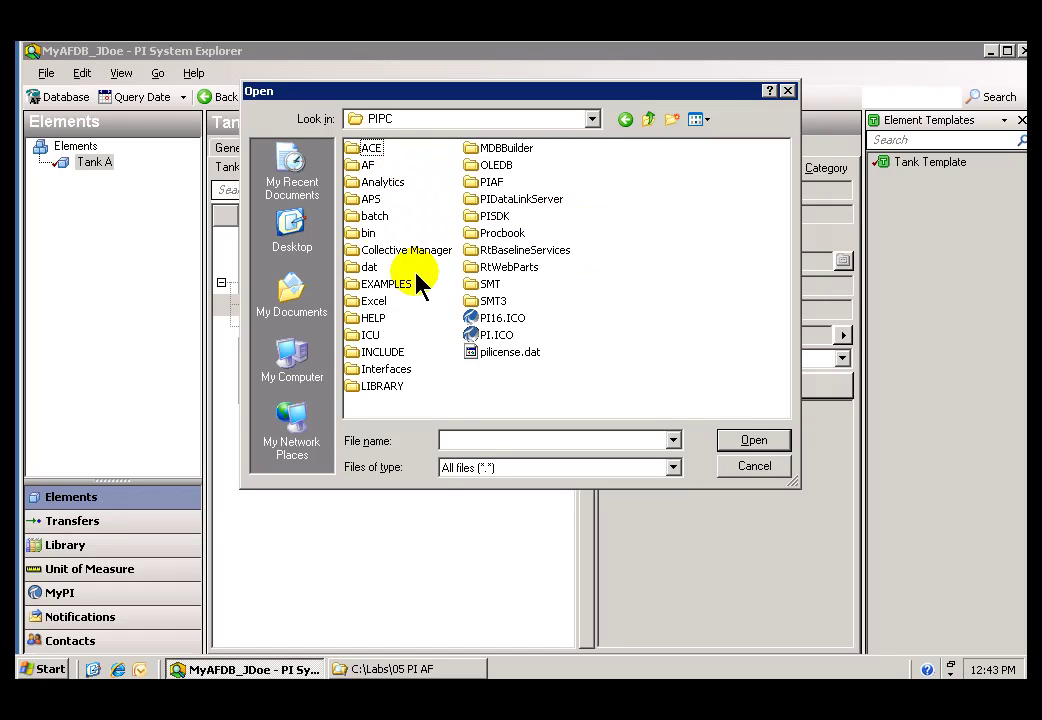
double_click(470, 215)
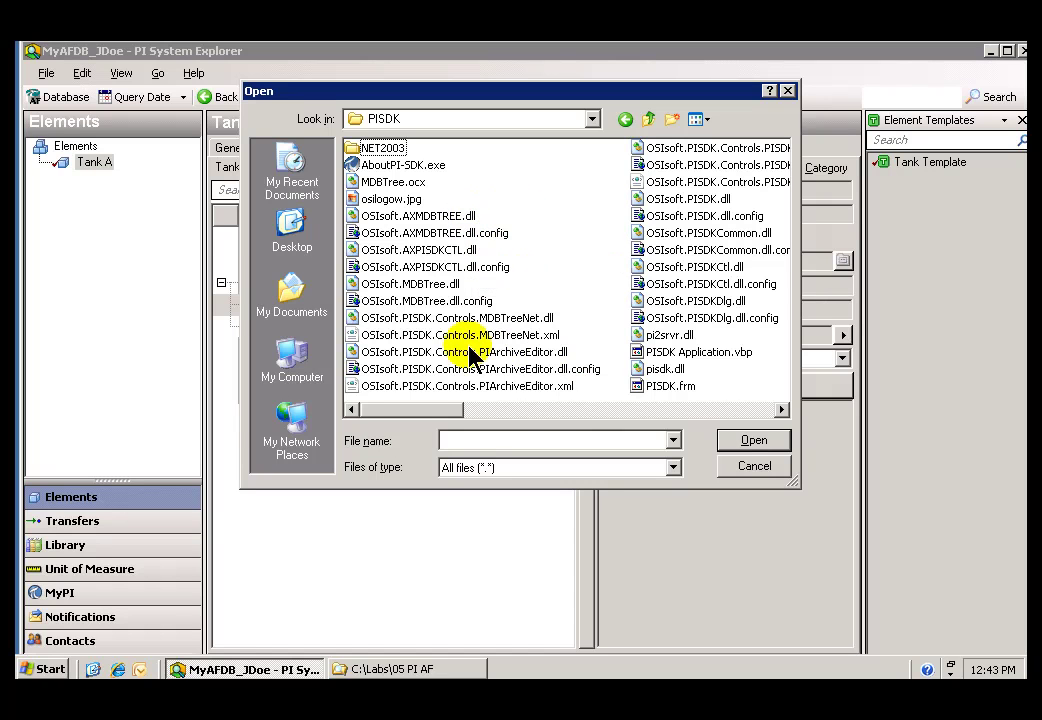
left_click(368, 200)
left_click(752, 440)
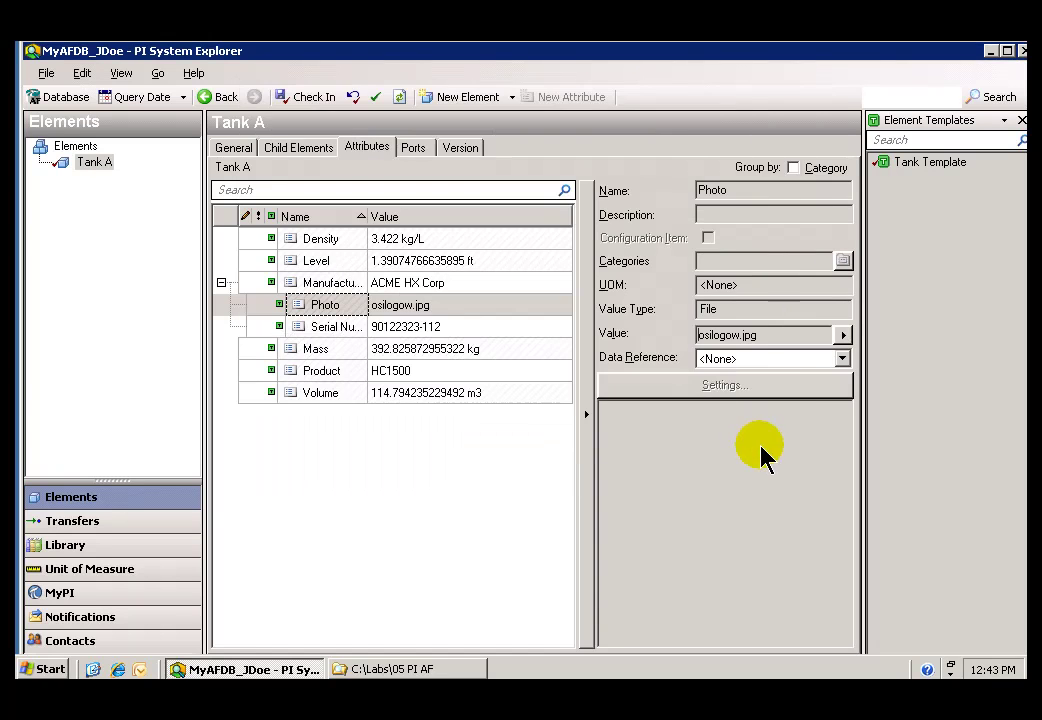